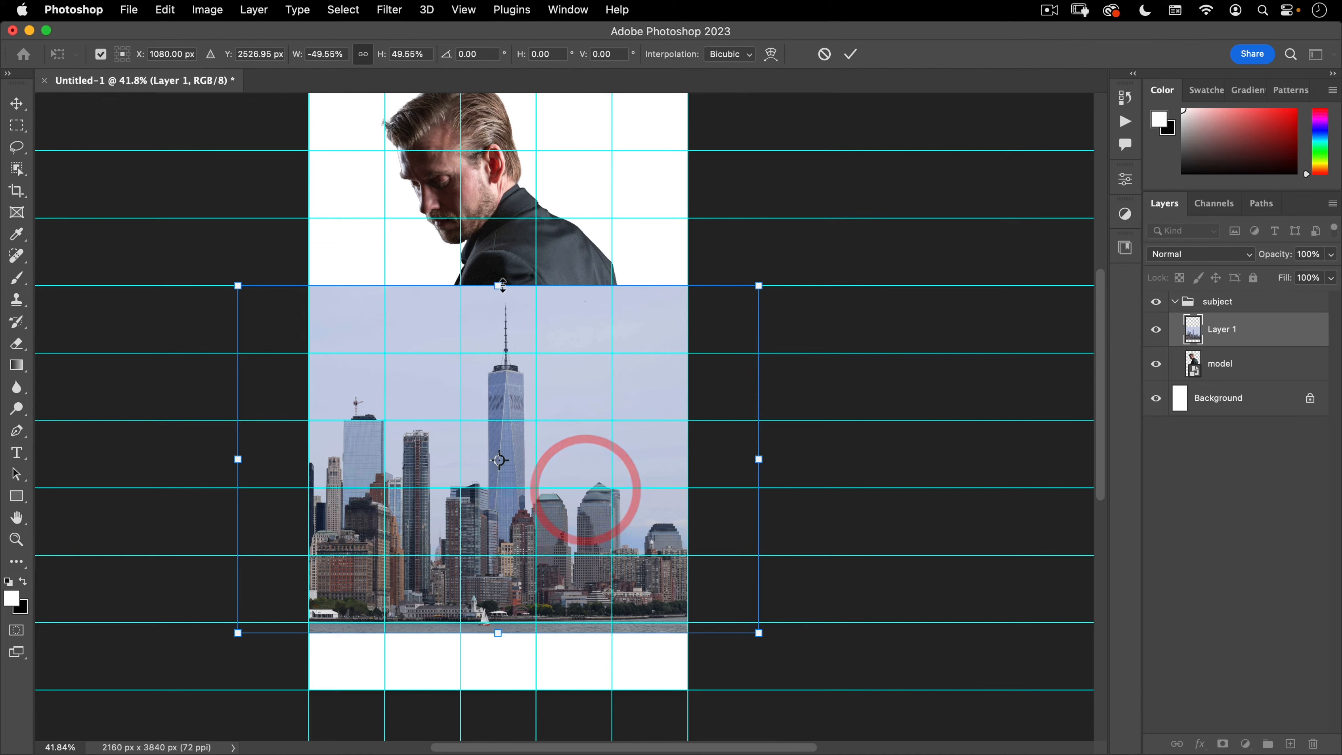
Step: Apply the skyline's transform and move Layer 1 out of the subject group to the top of the layer stack
left_click_drag(483, 286, 953, 393)
key("Return")
key("super+bracketright")
Step: Hide the guides and set the Gradient tool to a linear Foreground to Transparent gradient
key("super+semicolon")
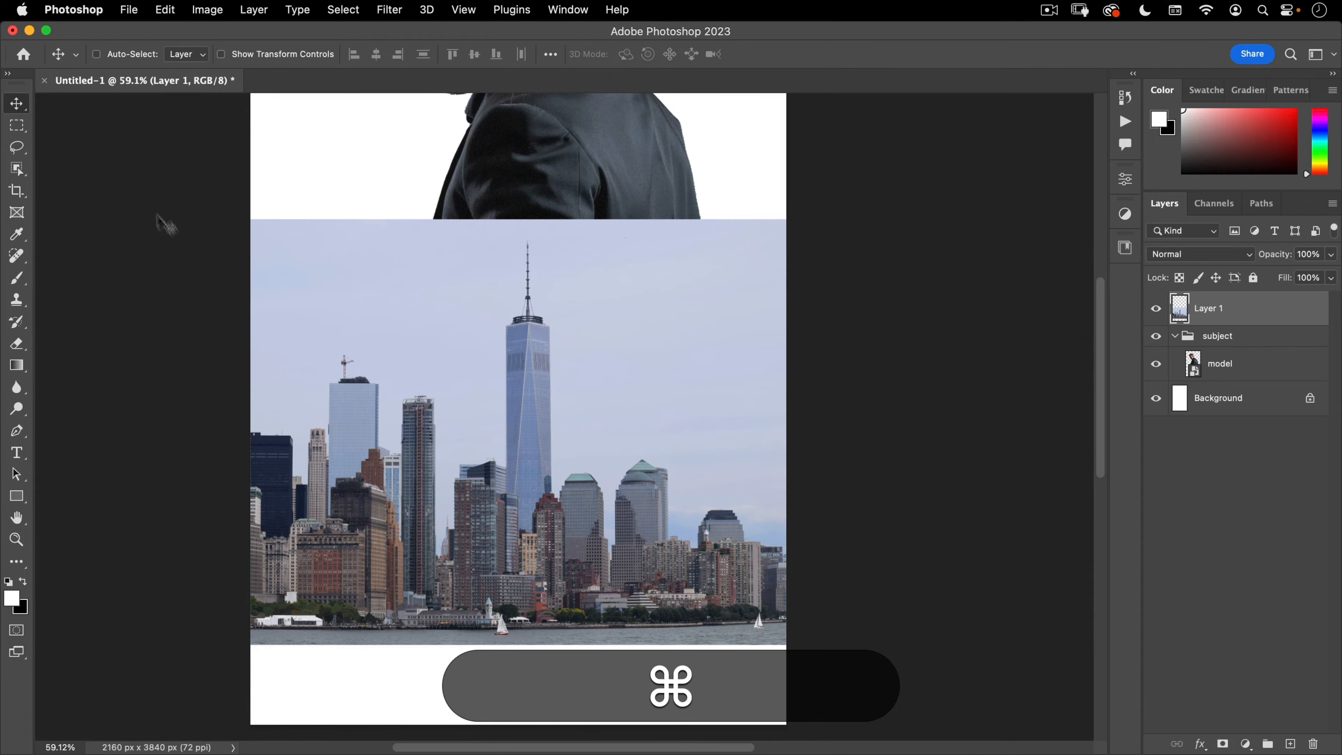
key("space")
mouse_move(470, 410)
left_mouse_down()
mouse_move(470, 380)
mouse_move(482, 404)
left_mouse_up()
key("space")
left_click_drag(455, 306, 515, 362)
key("space")
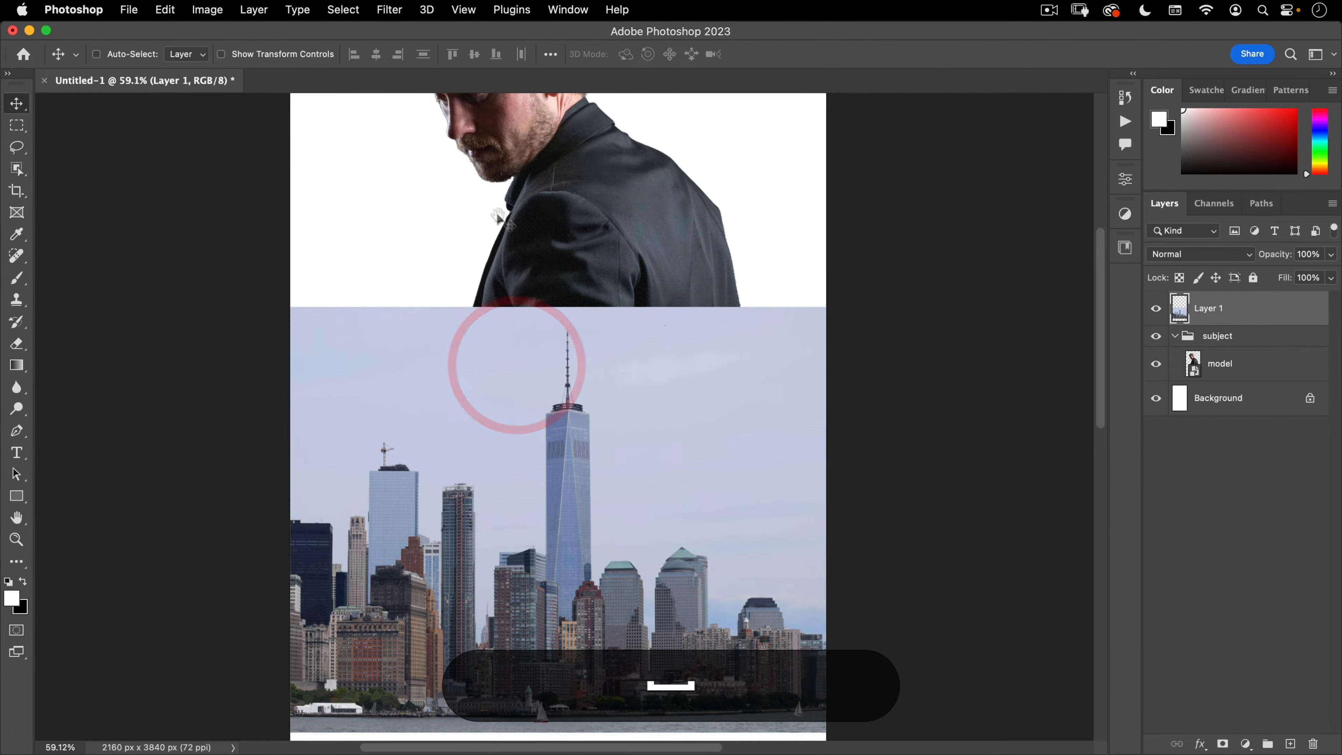
left_click_drag(494, 315, 528, 543)
left_click_drag(521, 438, 533, 332)
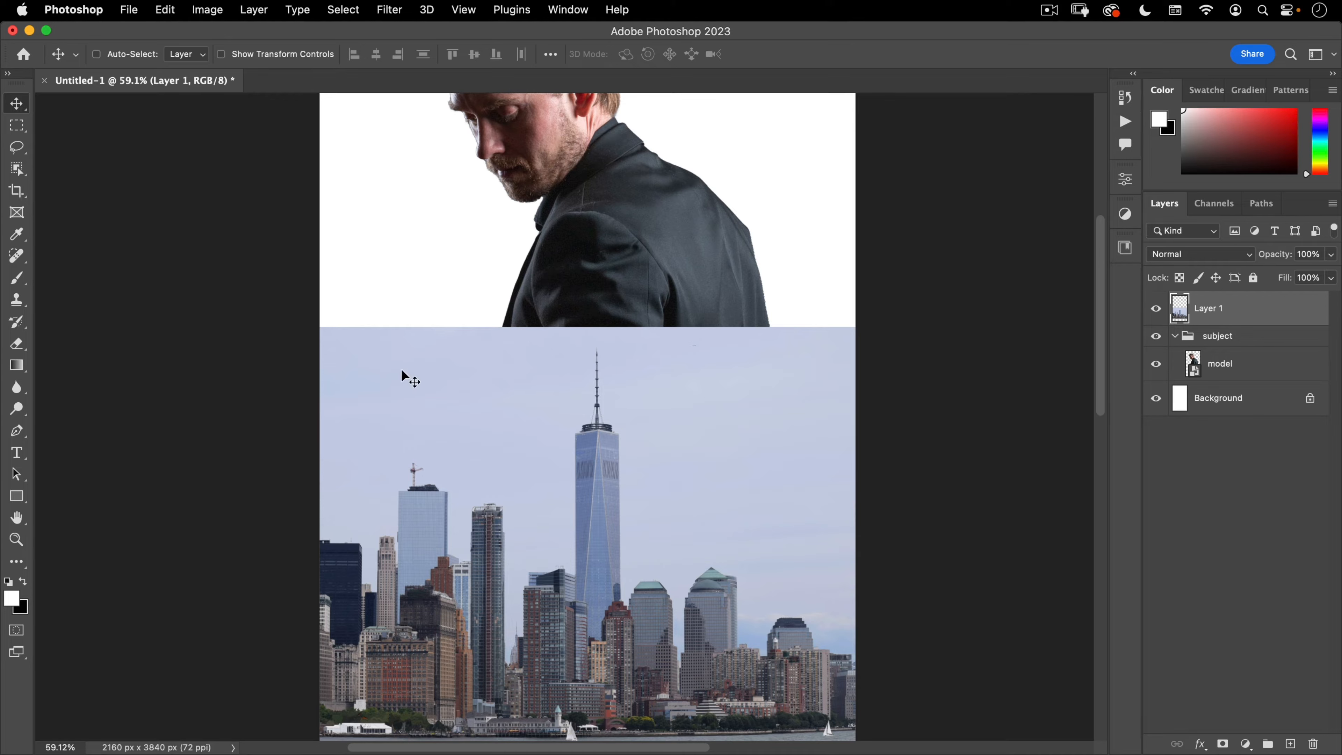
left_click(16, 365)
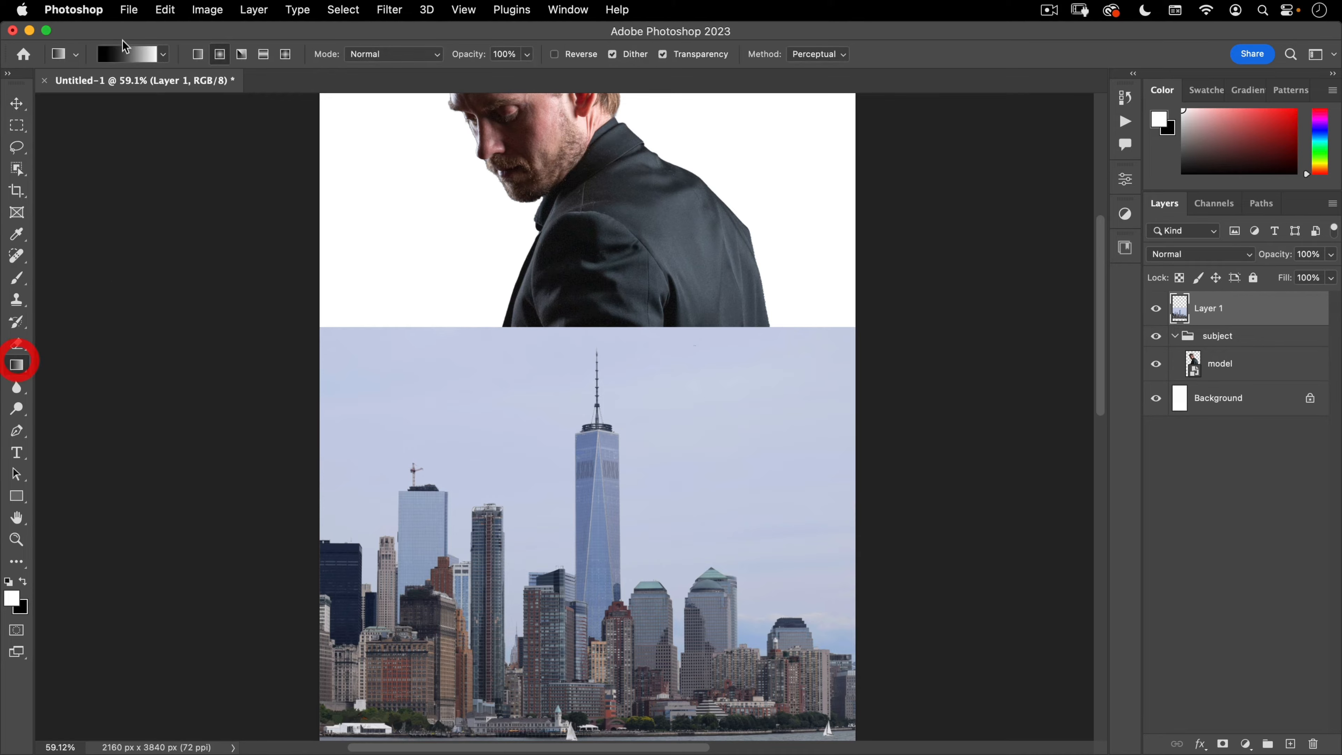
left_click(163, 55)
left_click(84, 114)
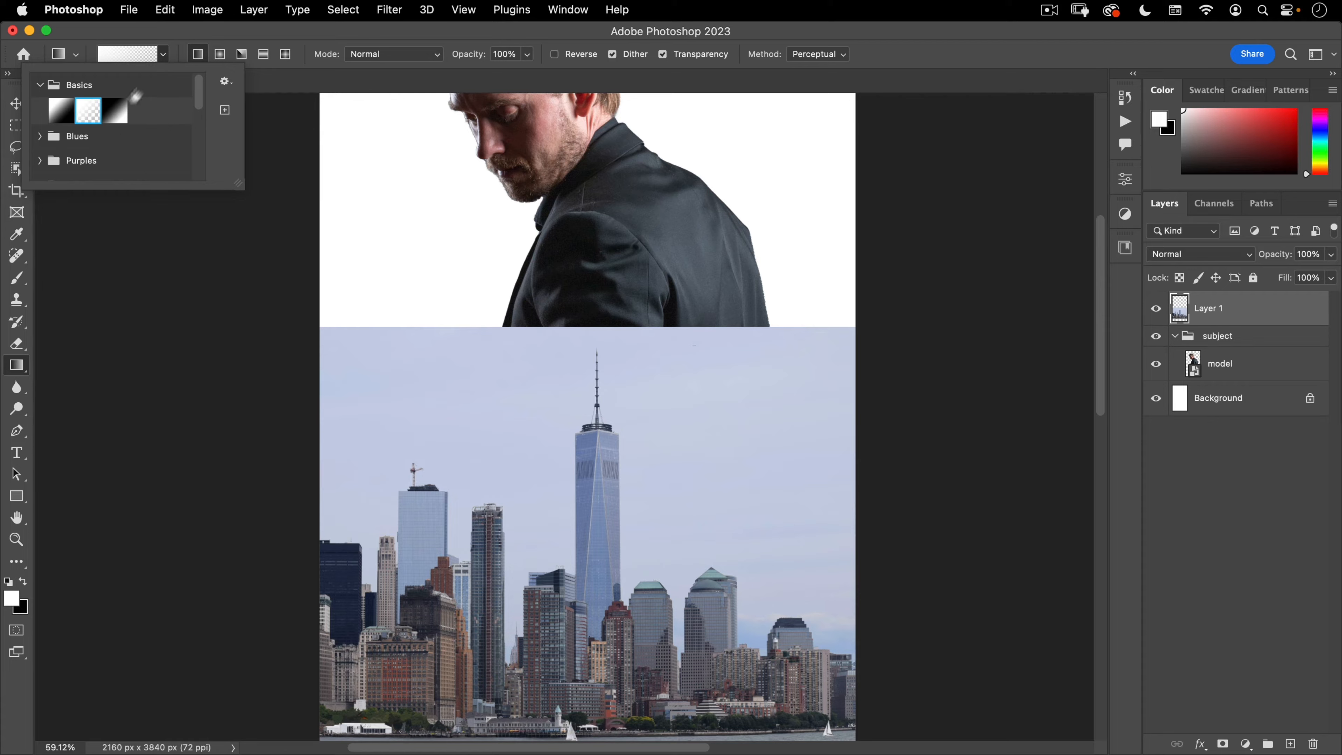
left_click(132, 53)
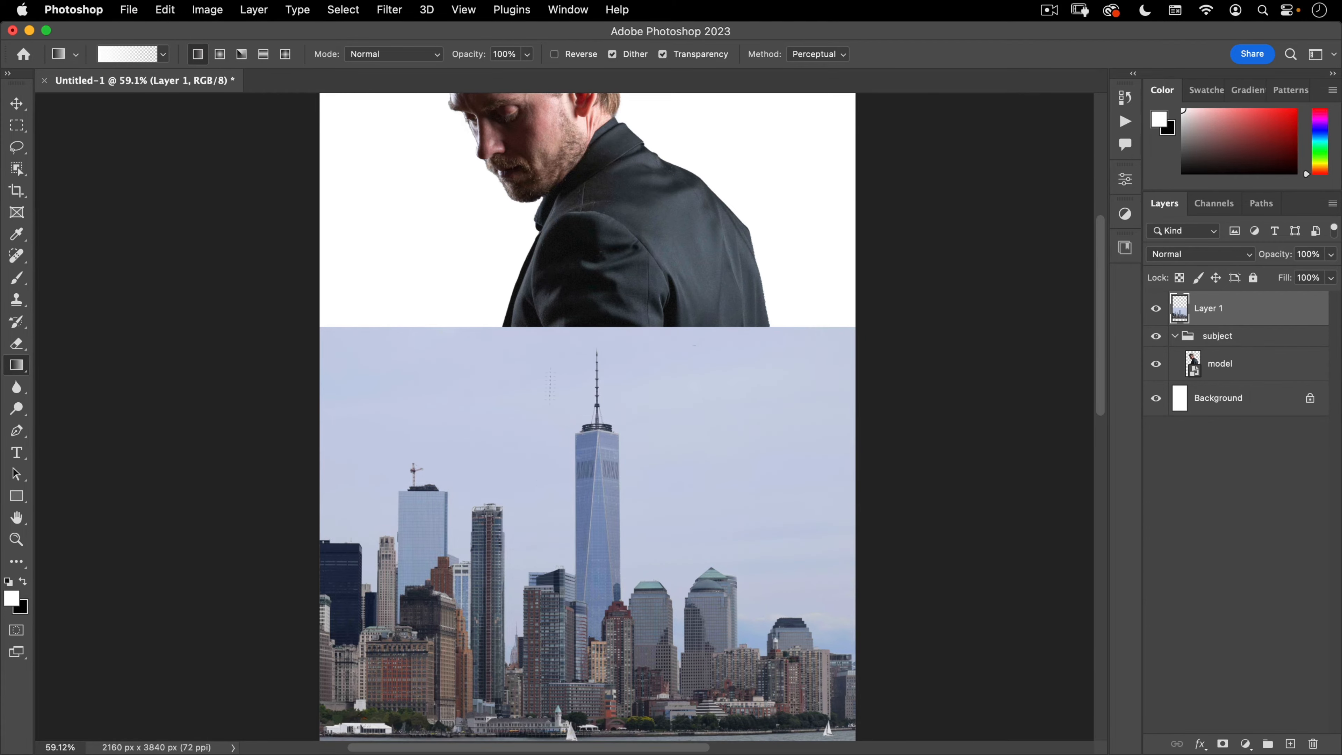
Step: Sample the sky colour near the photo's upper edge and extend the sky over the area above with a gradient
left_click(561, 336, "alt")
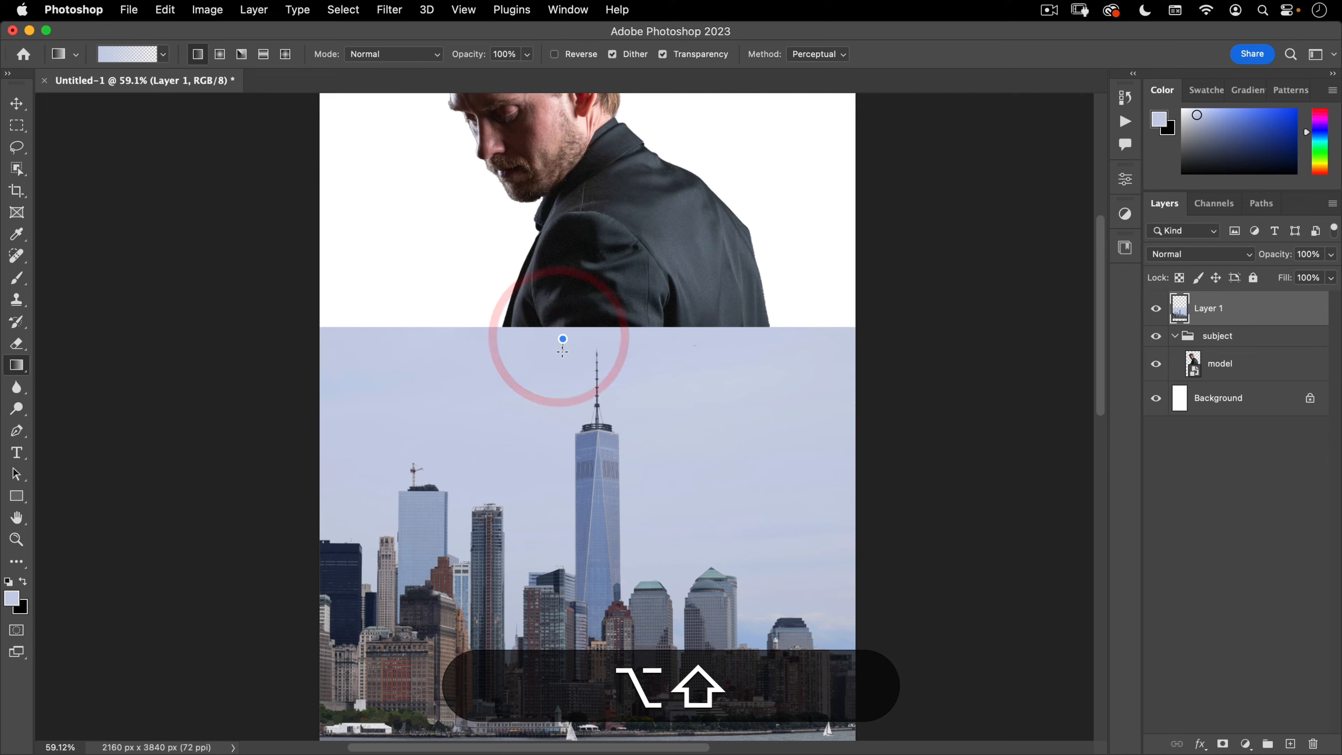
left_click_drag(561, 100, 561, 351)
key("super+space")
left_click_drag(541, 484, 545, 503)
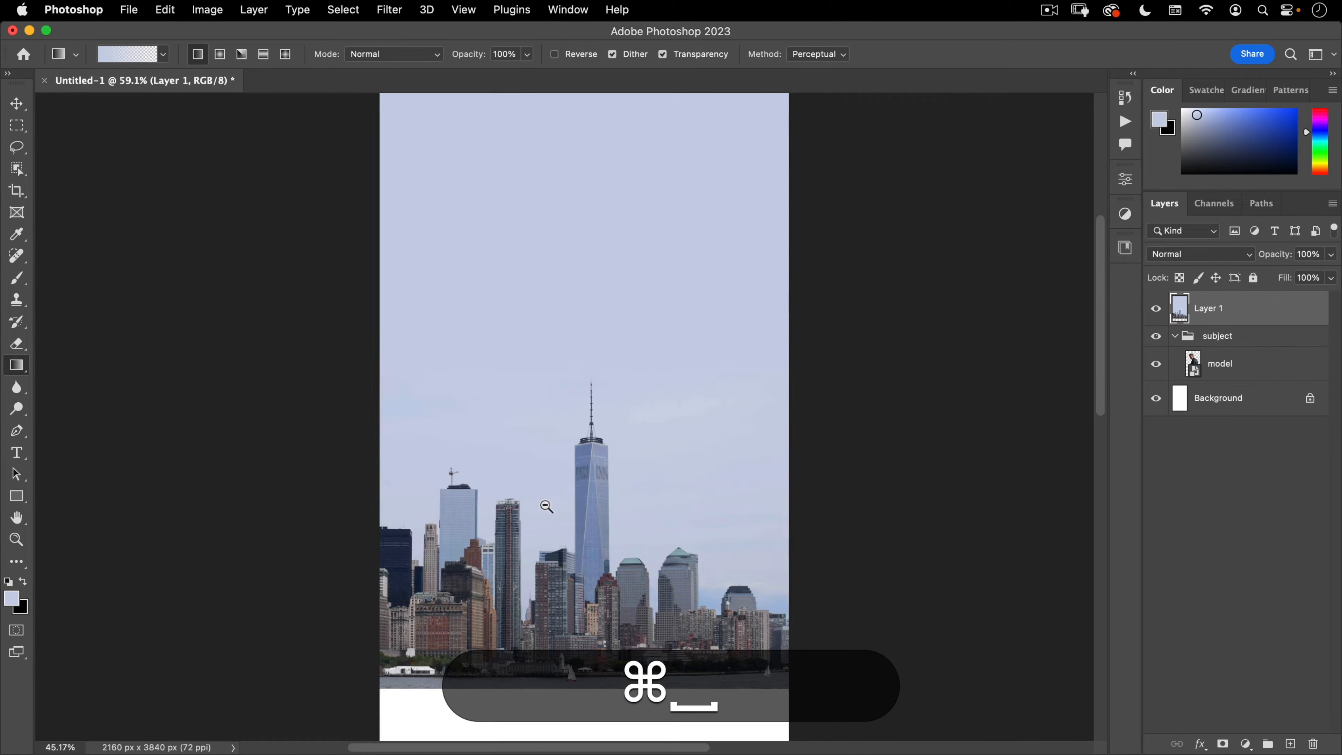
Step: Sample the grey water colour and extend the water over the blank area below the skyline with a gradient
left_click_drag(518, 324, 569, 470)
left_click(554, 429, "alt")
left_click(569, 470, "alt")
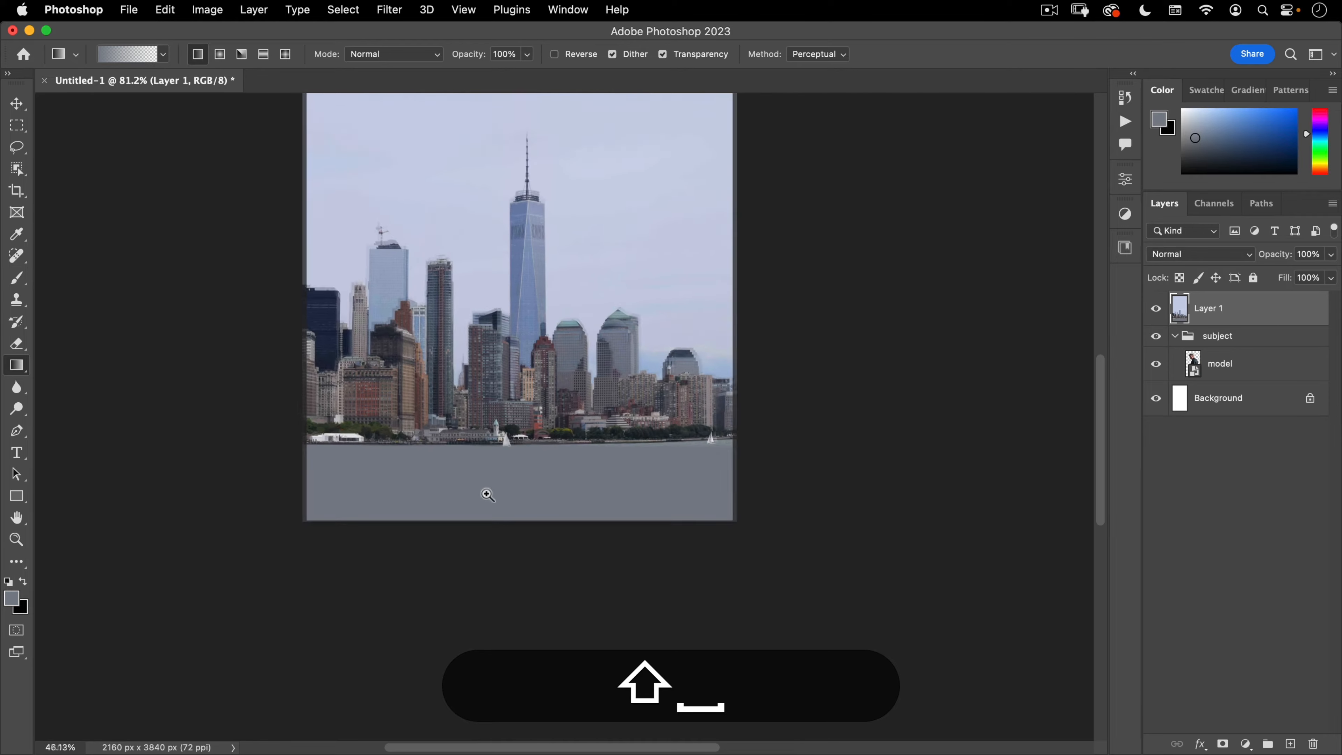
Step: Select the sky on Layer 1 automatically with the Sky selection command
left_click_drag(485, 480, 581, 555)
left_click_drag(593, 479, 560, 480)
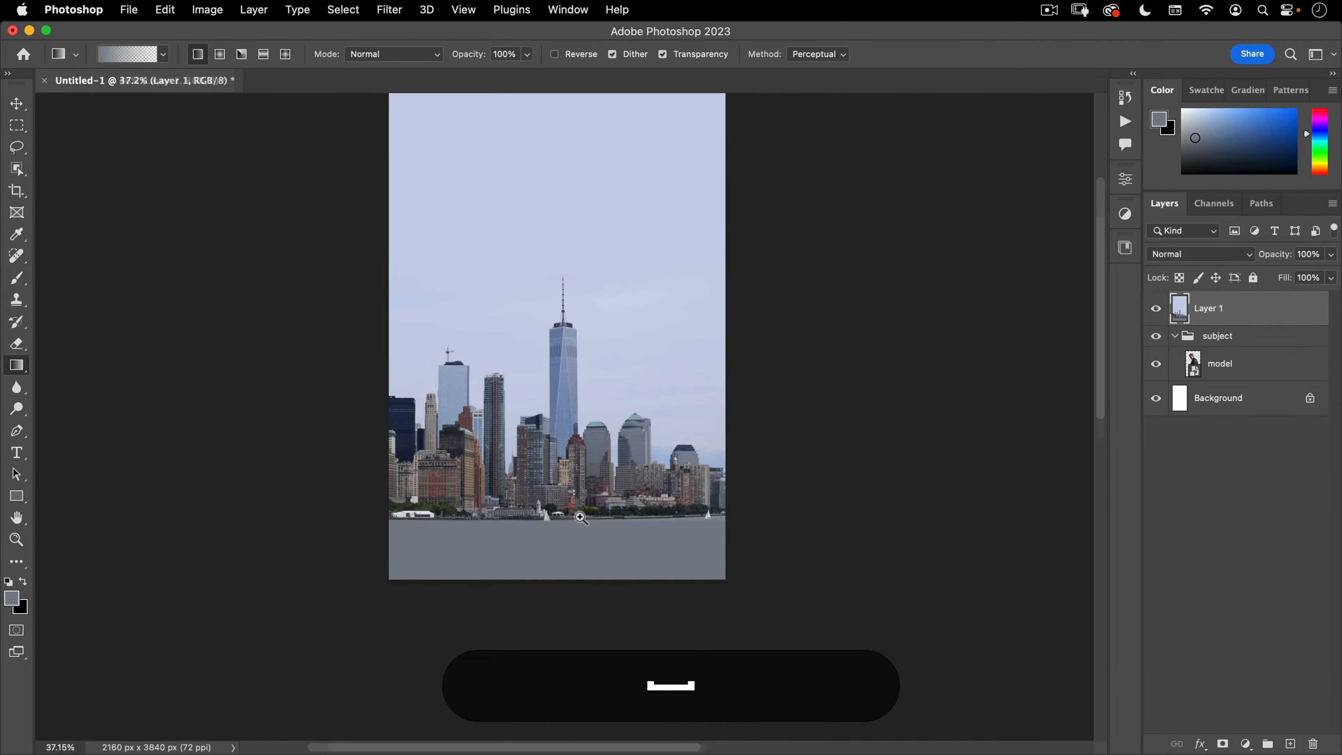
scroll(581, 515, "up", 5)
left_click(528, 530)
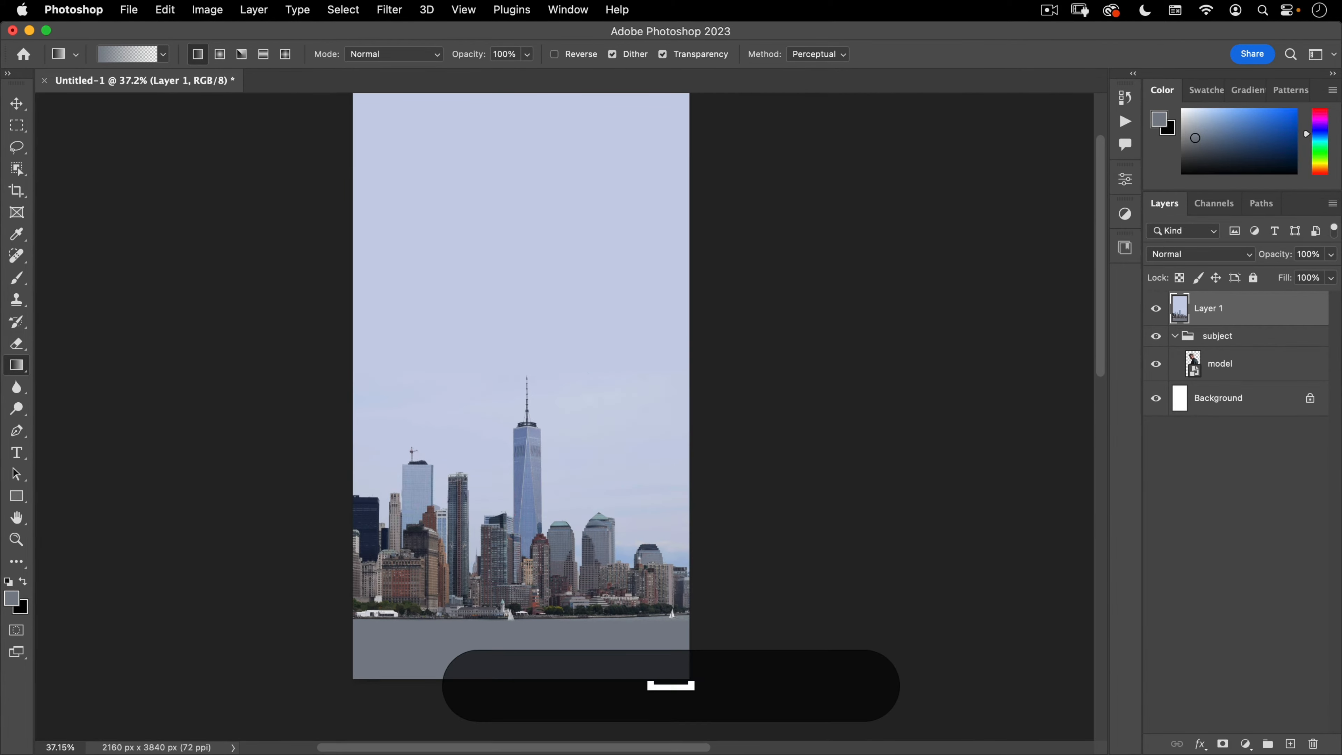
left_click_drag(558, 523, 543, 535)
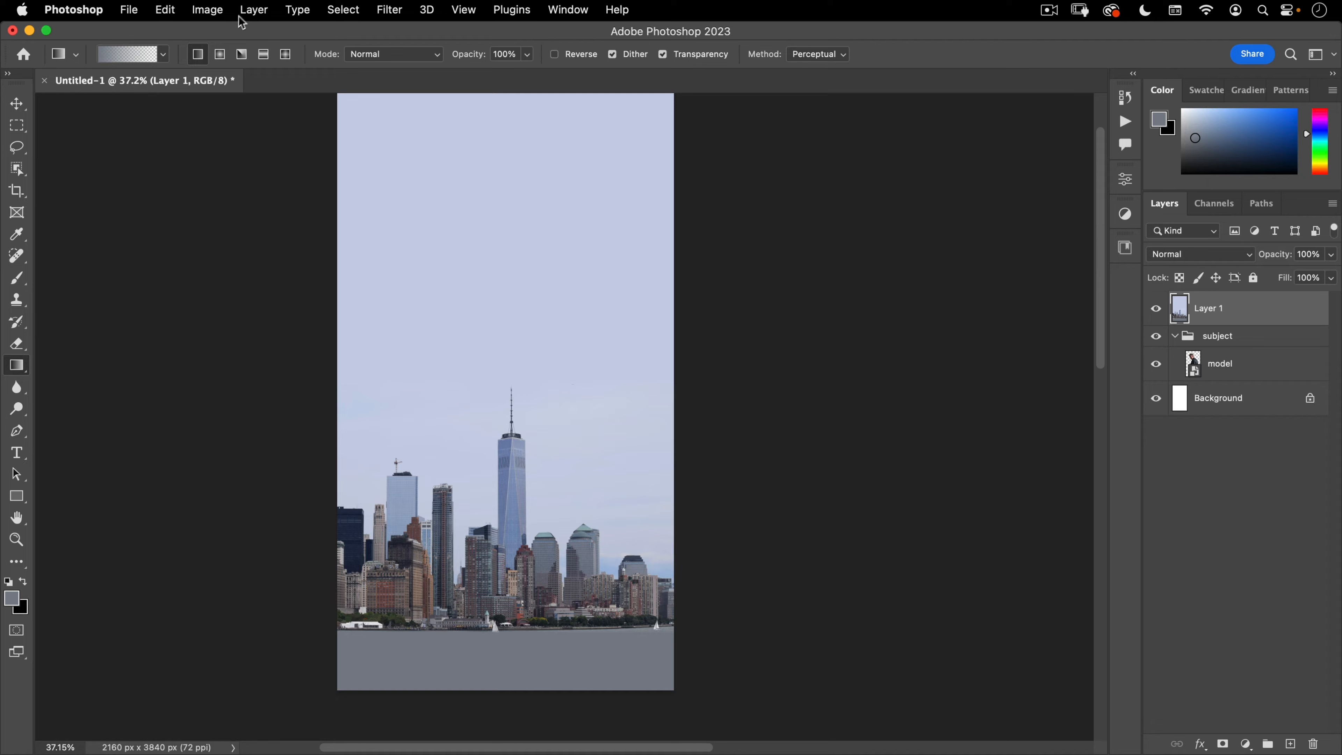
left_click(343, 9)
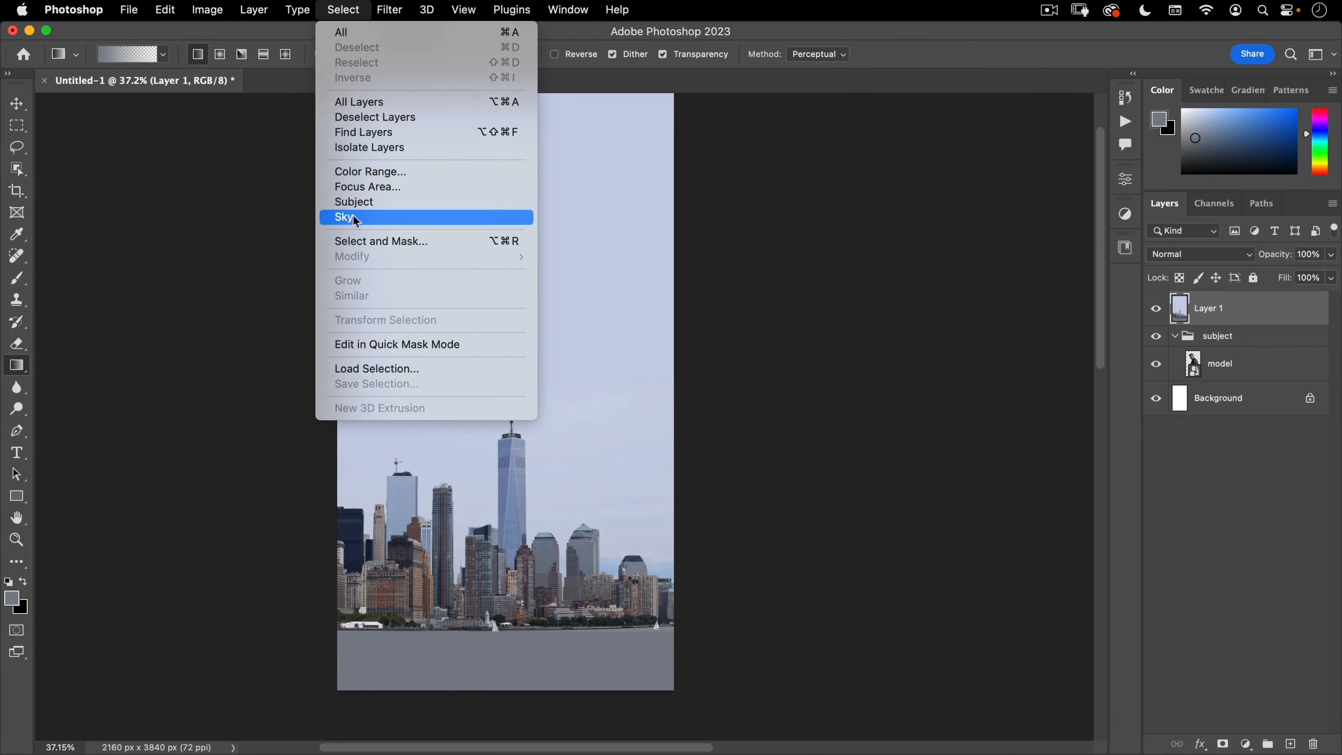
left_click(384, 219)
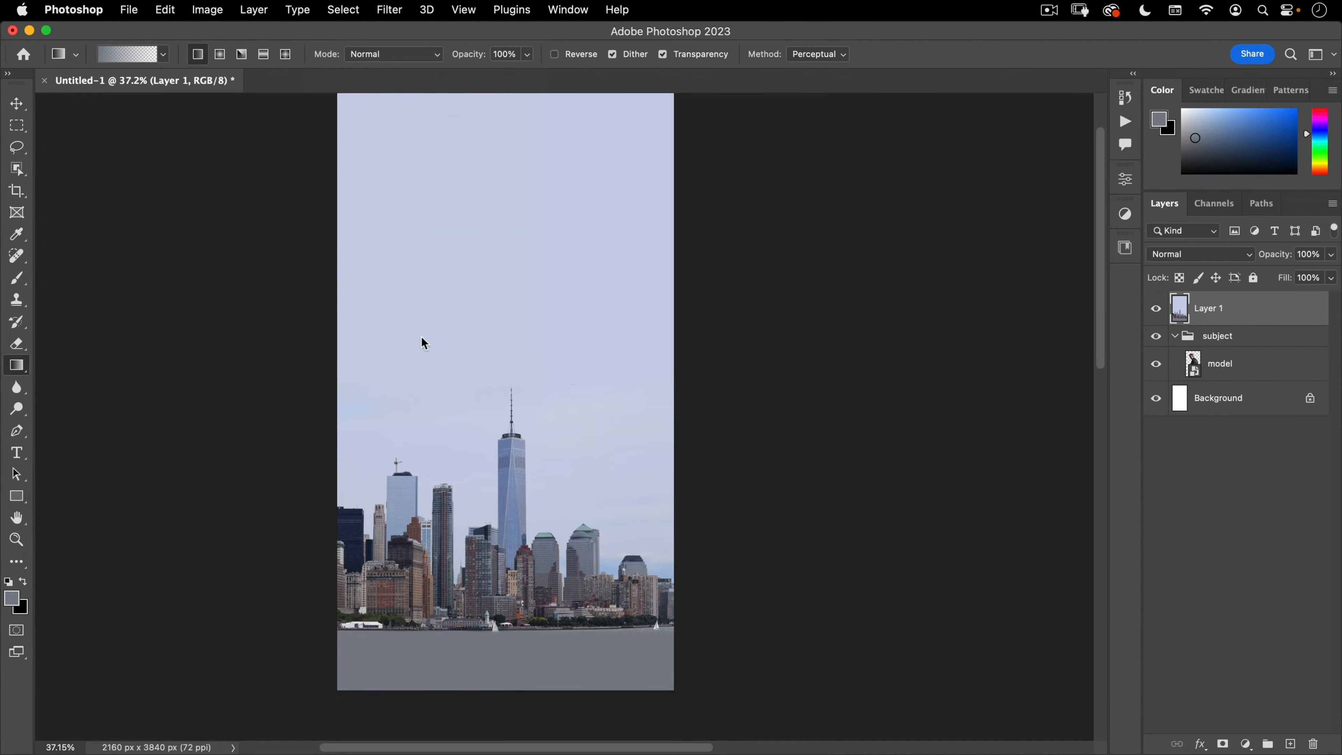
Step: Brighten the selected sky to pure white with Curves by lowering the white point's input
left_click(656, 301)
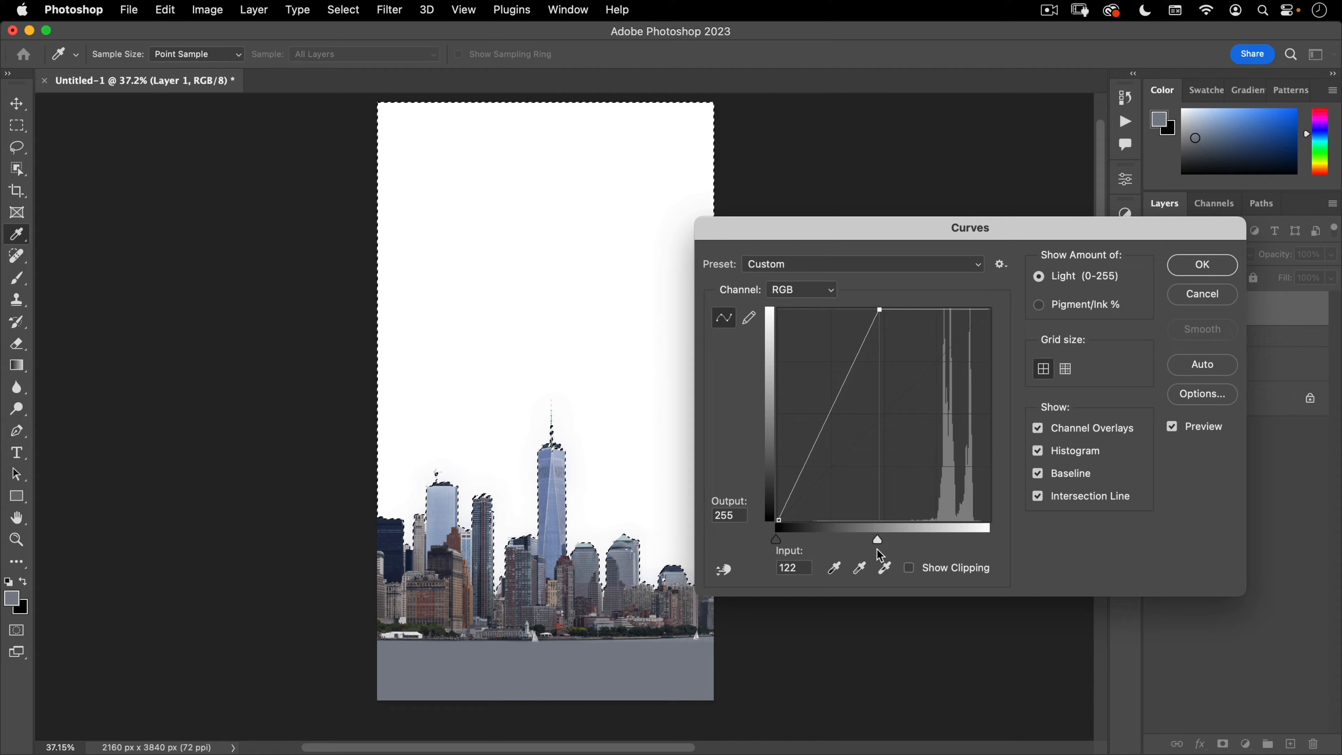
left_click_drag(876, 548, 860, 548)
key("Return")
key("g")
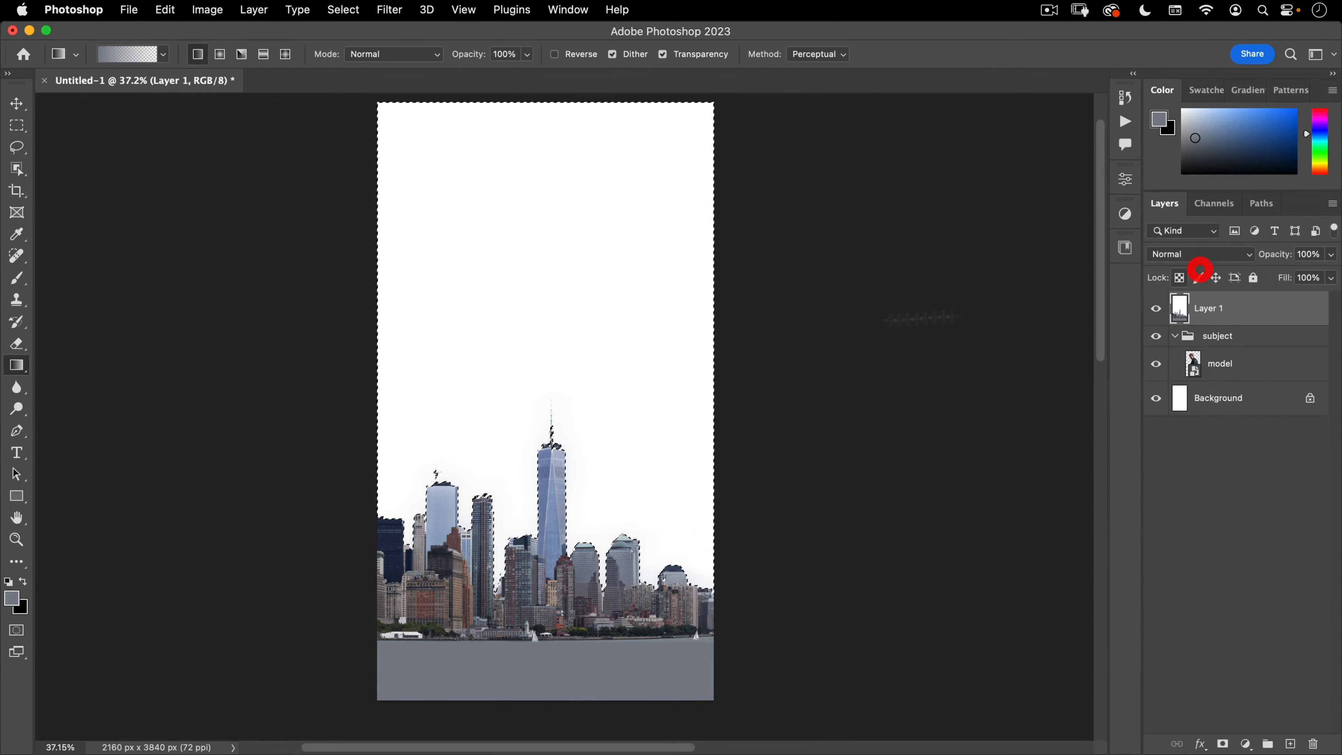
Step: Invert the selection and darken the buildings and water for stronger contrast
left_click(208, 9)
mouse_move(343, 9)
left_click(389, 79)
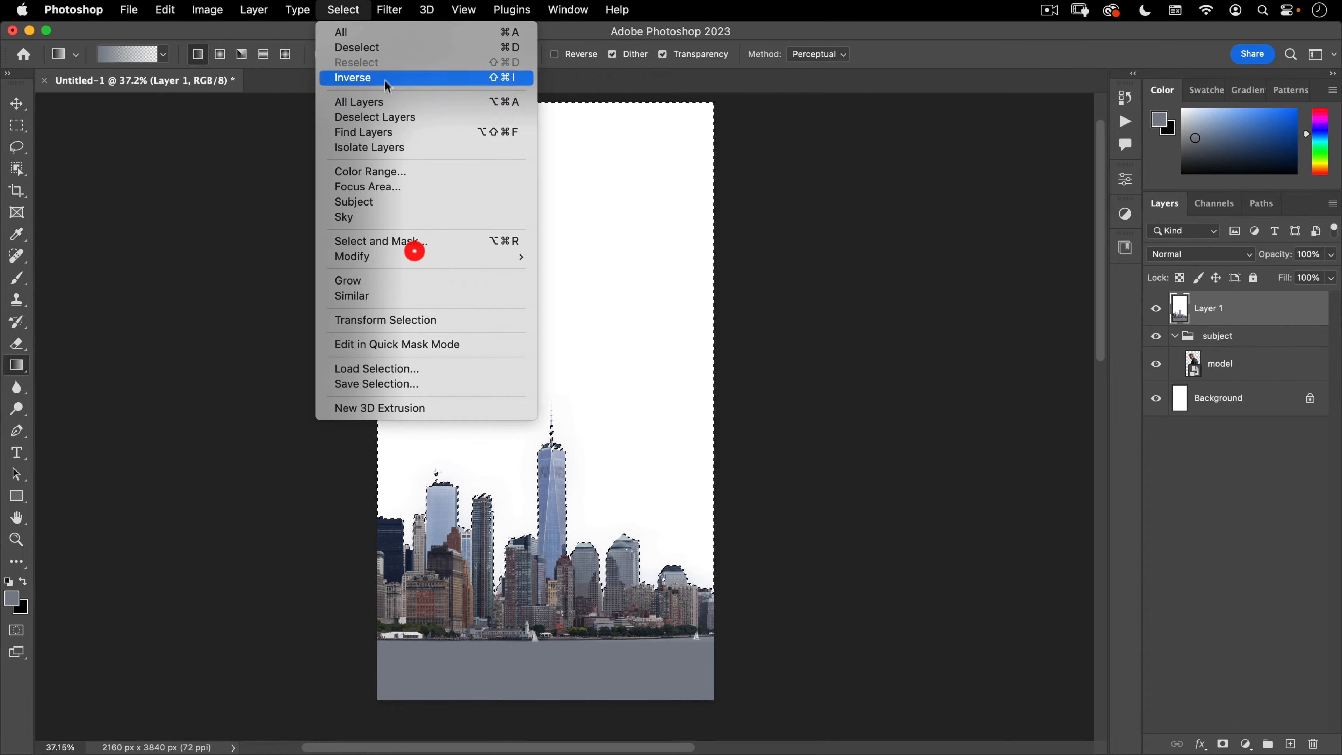
left_click_drag(719, 526, 693, 410)
left_click_drag(538, 321, 654, 434)
left_click_drag(852, 391, 719, 291)
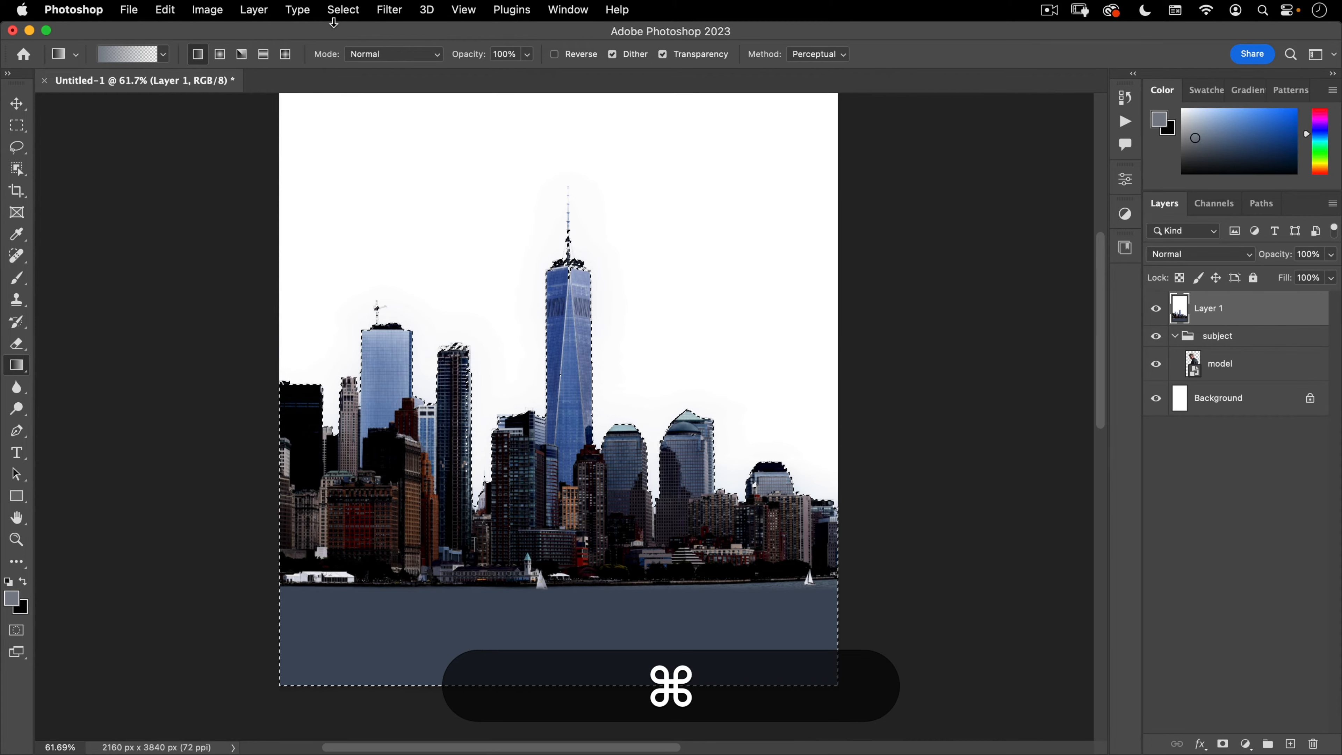
Step: Deselect the buildings and water
left_click(338, 9)
left_click(335, 9)
left_click(339, 9)
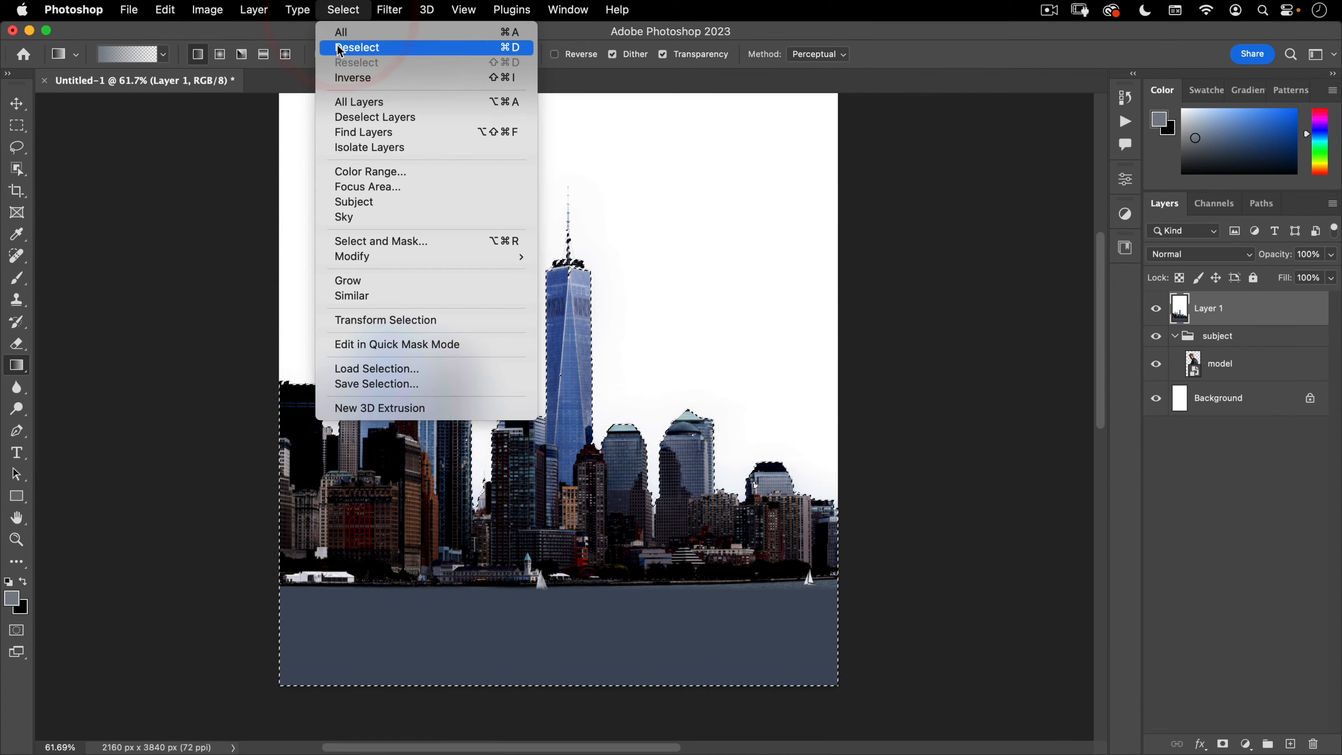
left_click(490, 47)
Step: Convert the skyline layer to Black & White, adjusting the colour sliders so the blue buildings turn nearly black
left_click_drag(552, 276, 528, 316)
key("super+alt+shift+b")
left_click_drag(845, 394, 875, 394)
left_click_drag(792, 429, 770, 434)
left_click(1051, 266)
key("g")
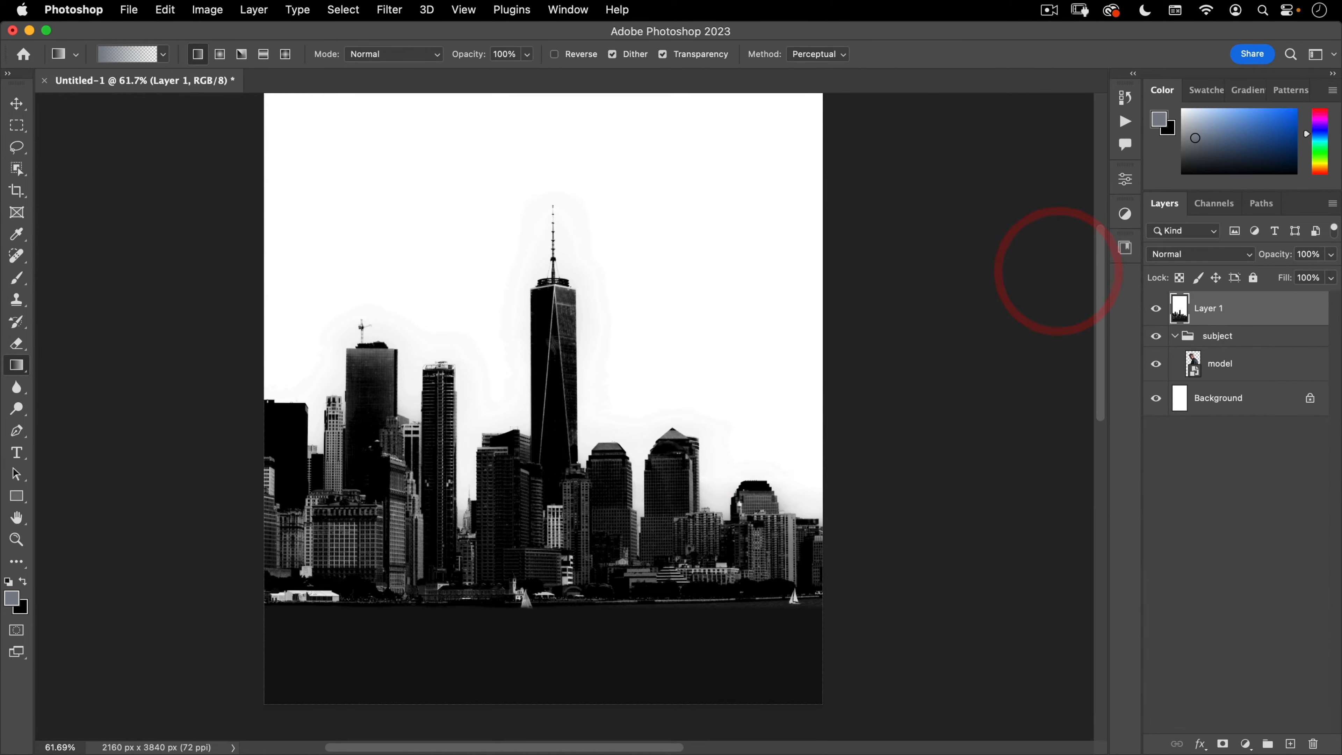
Step: Increase the skyline's contrast with Curves, setting the black point input to 37 and the white point input to 194
left_click(578, 565, "super")
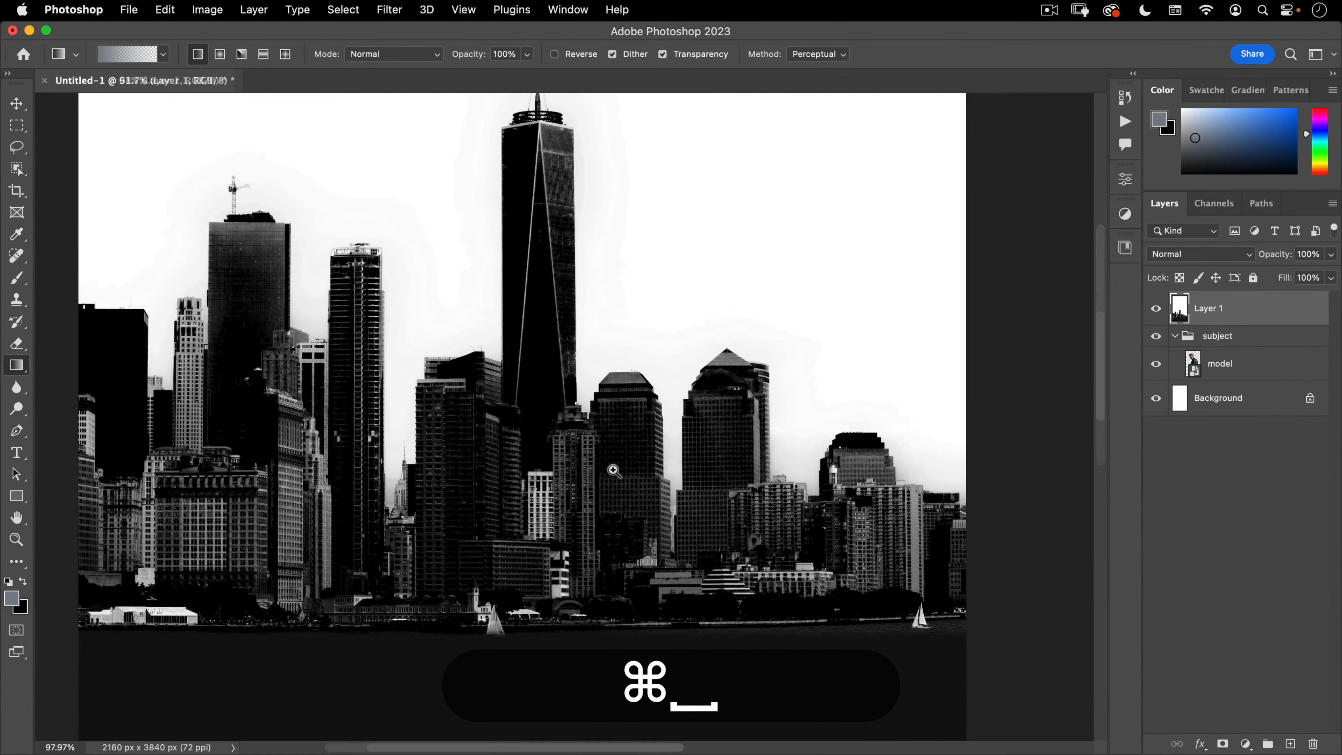
left_click(634, 550, "alt+super")
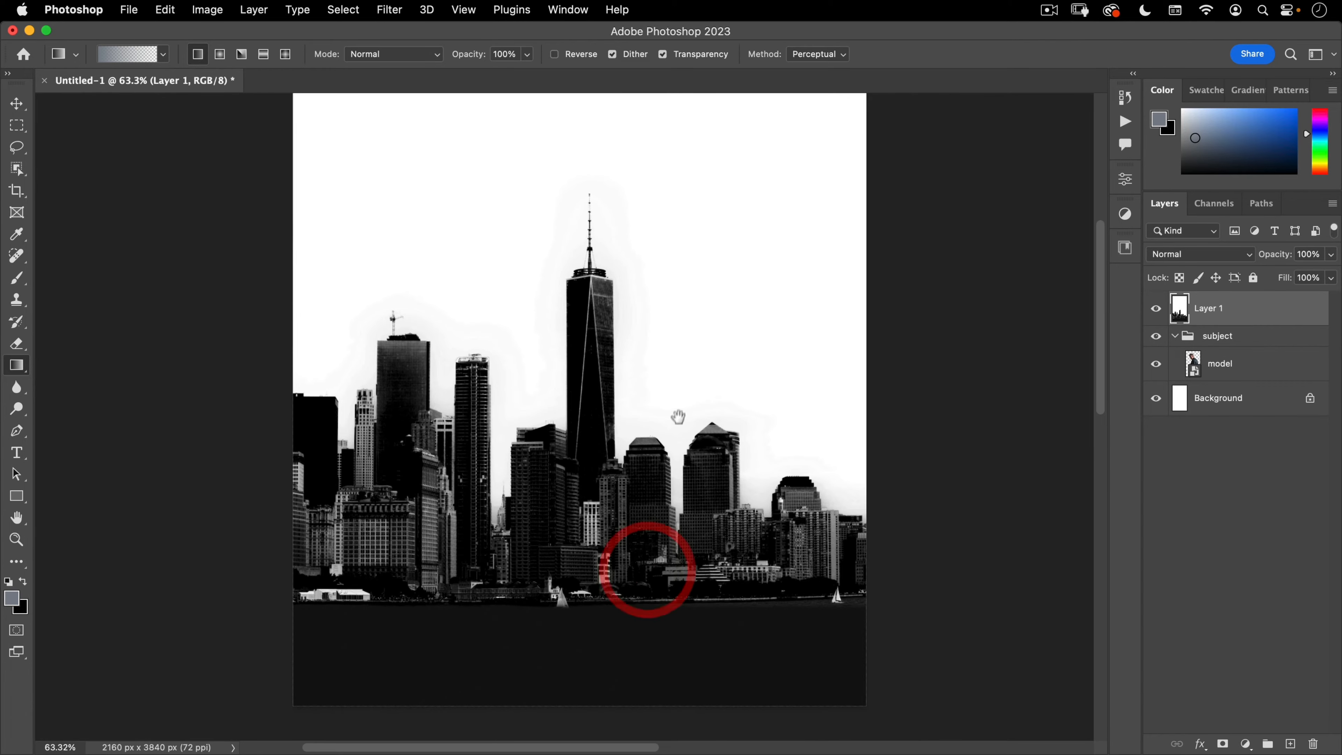
key("super")
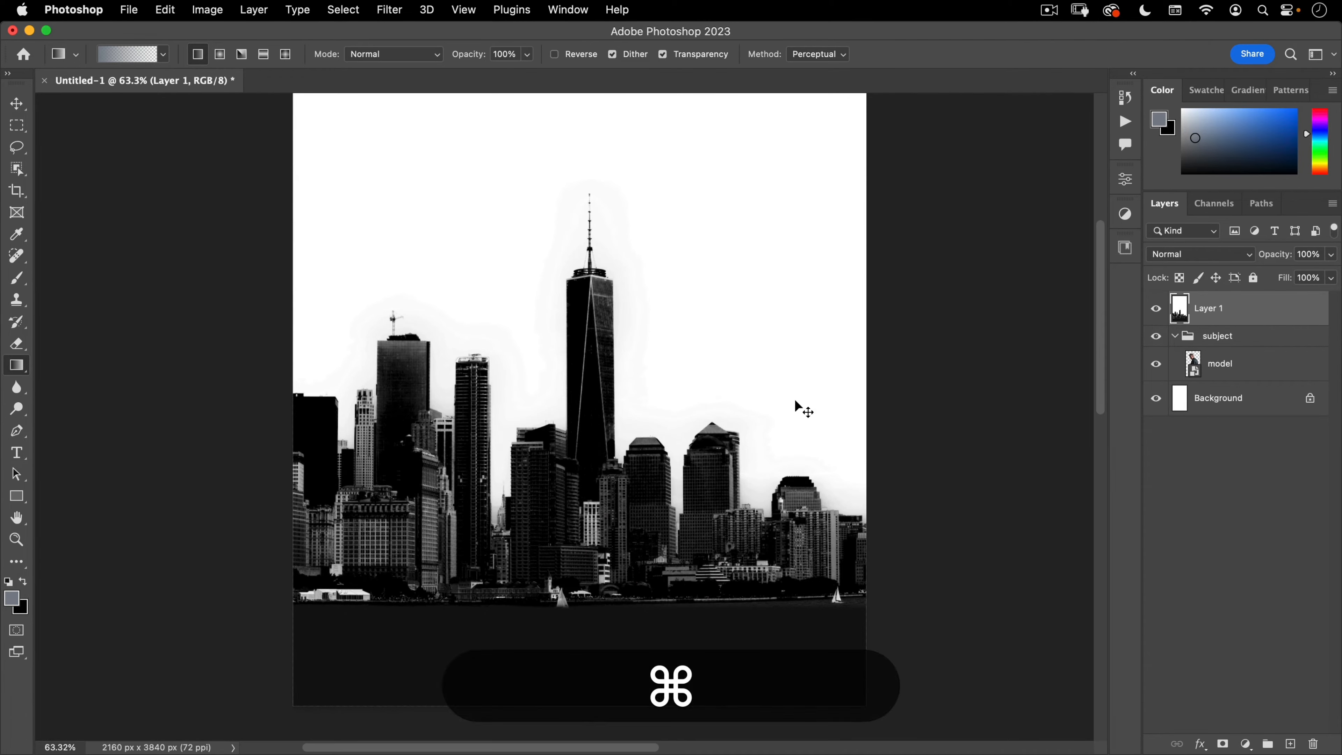
key("super+m")
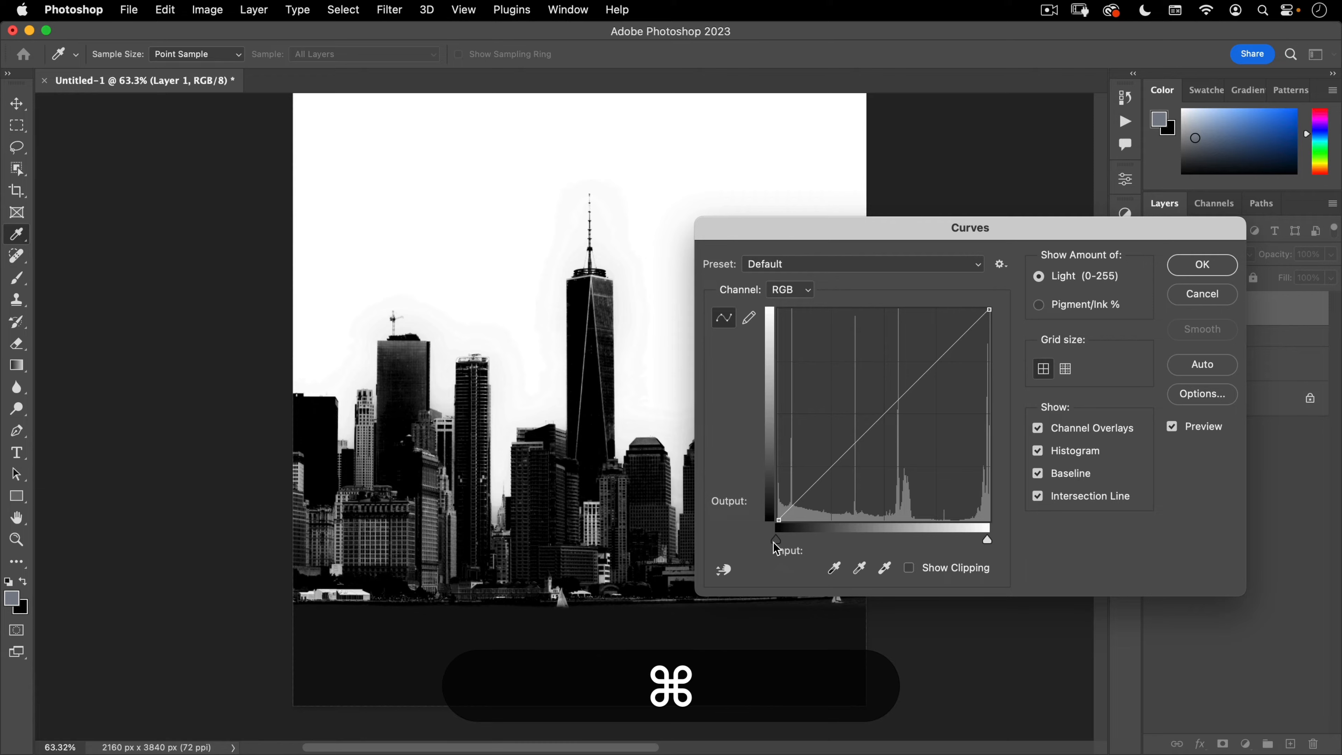
left_click_drag(775, 540, 807, 539)
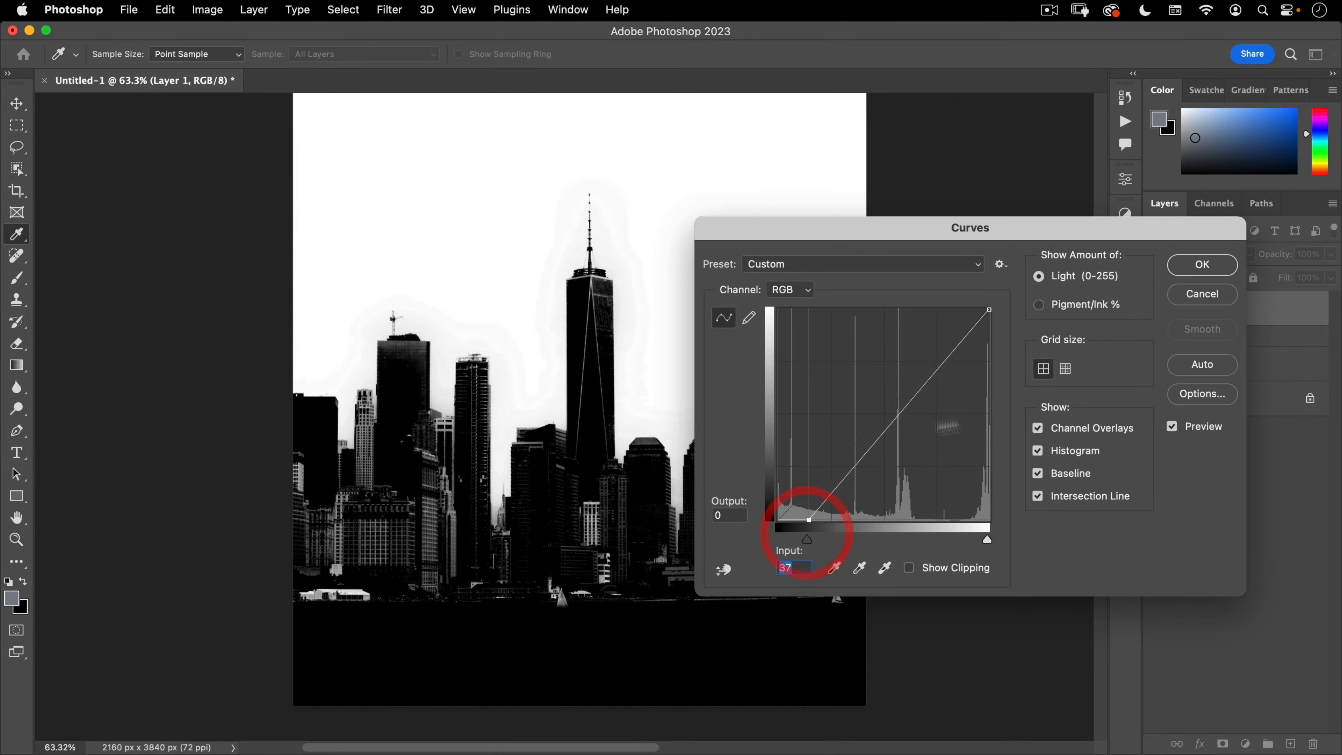
left_click_drag(986, 539, 938, 539)
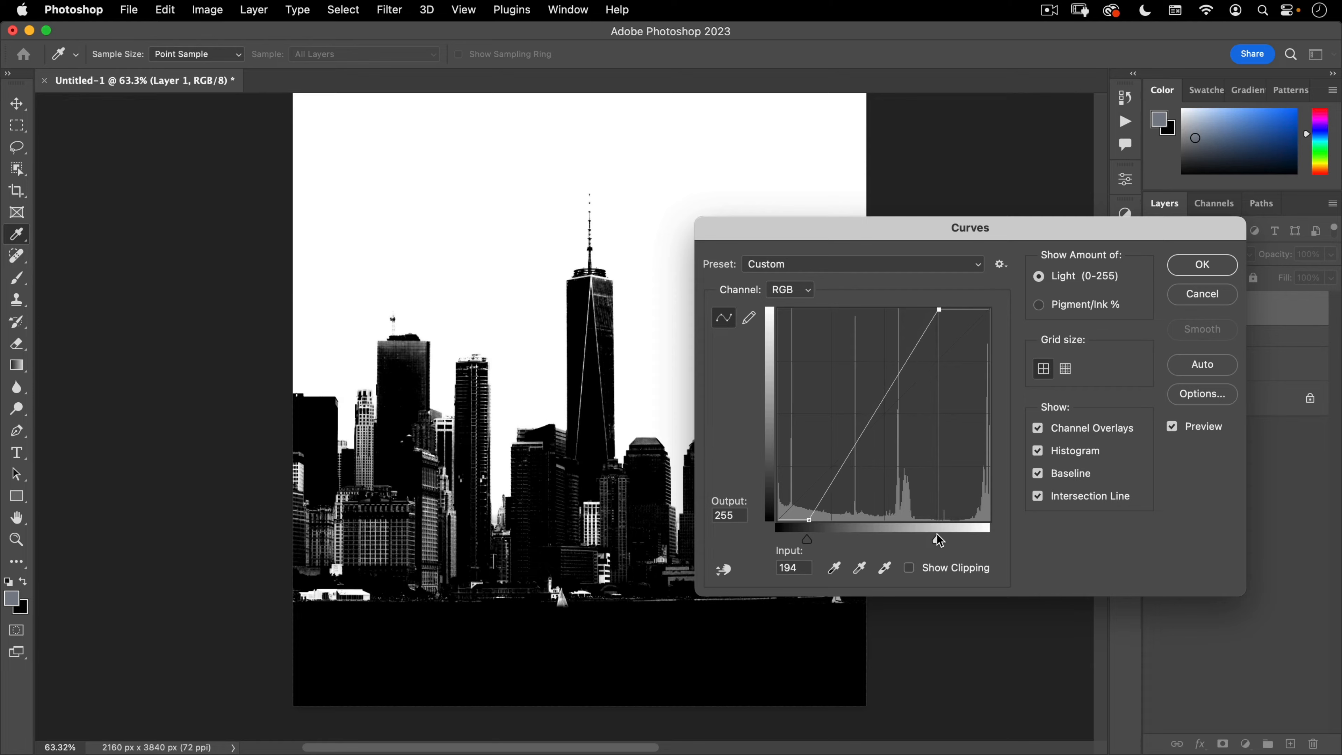
left_click(1202, 264)
Step: Invert the skyline layer's colours and set its blend mode to Difference
left_click_drag(702, 330, 676, 371)
key("v")
left_click(207, 9)
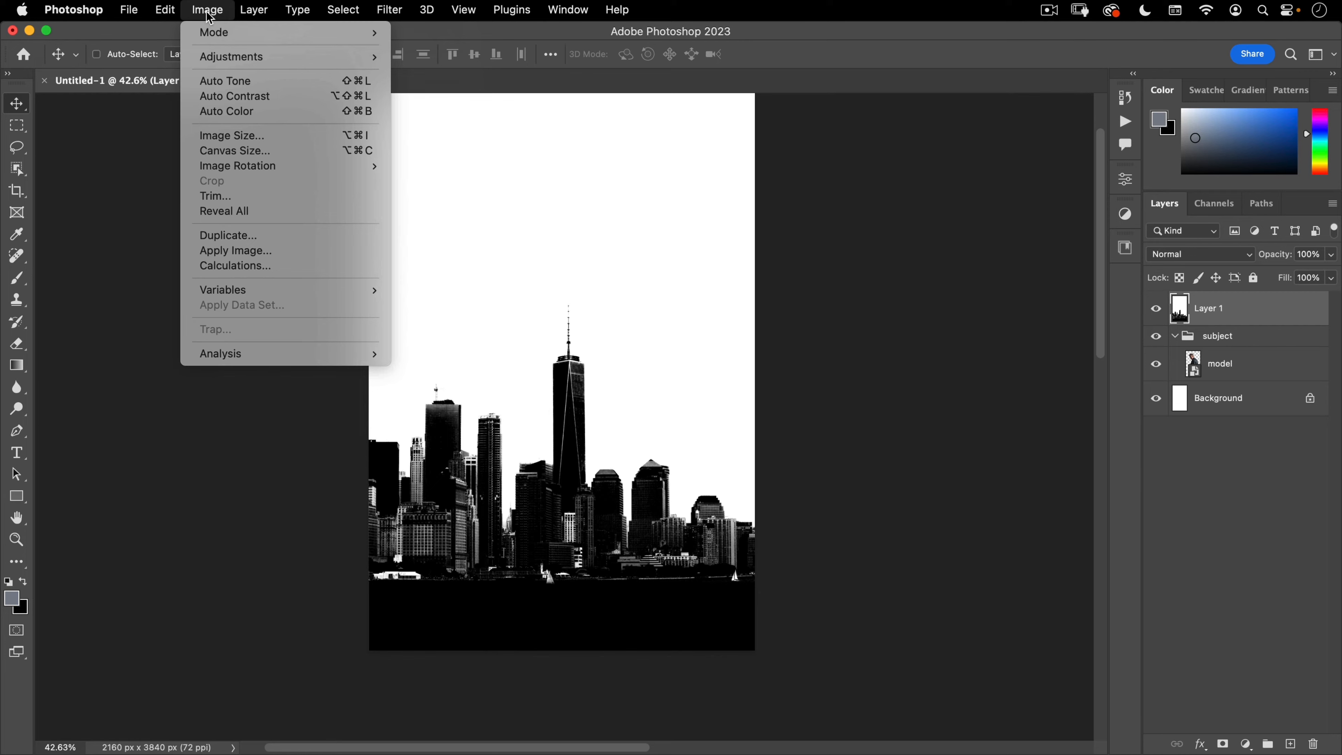
mouse_move(285, 56)
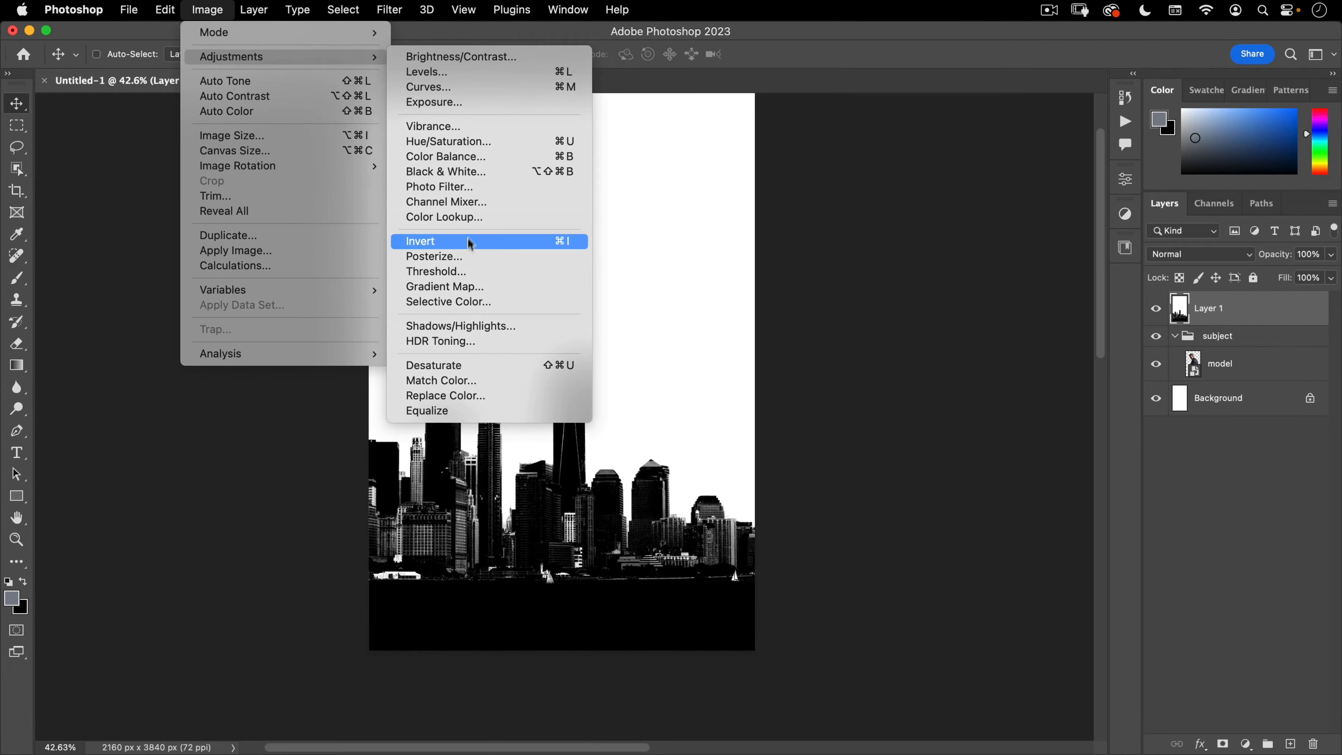
left_click(467, 240)
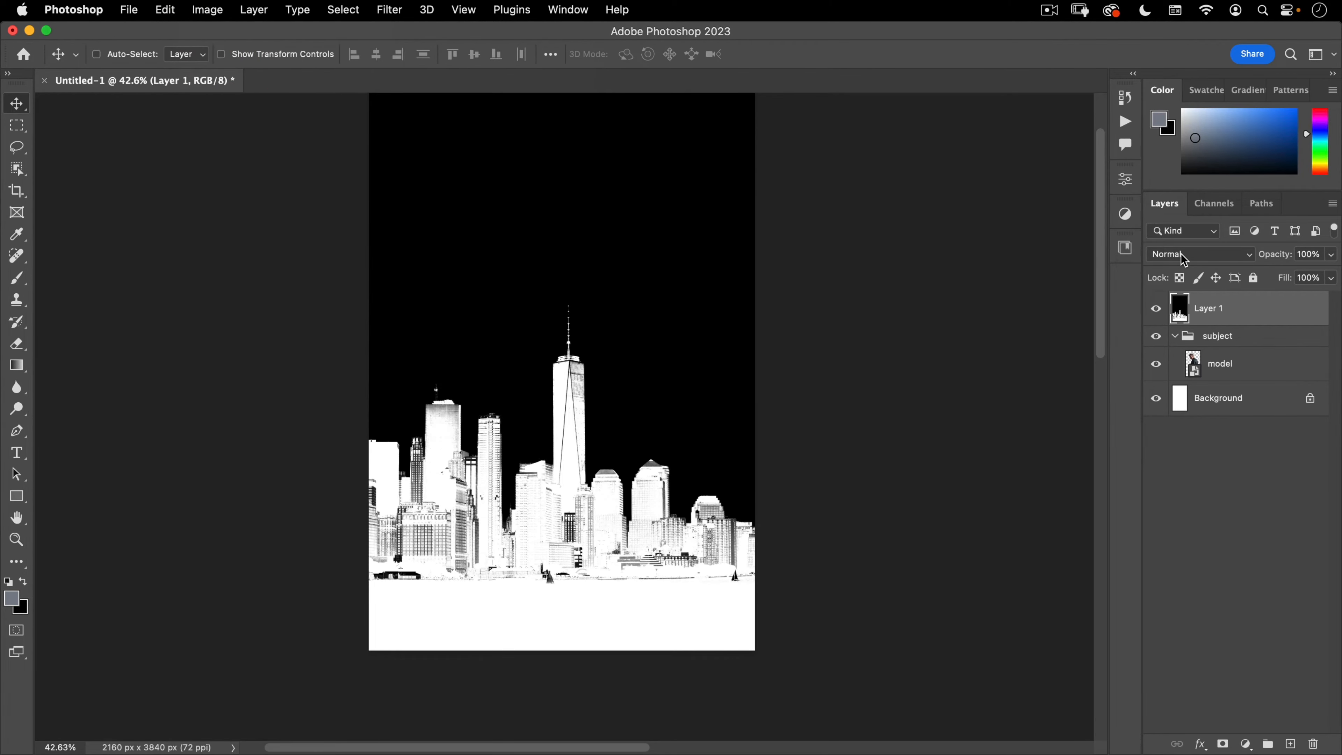
left_click(1181, 254)
left_click(1177, 594)
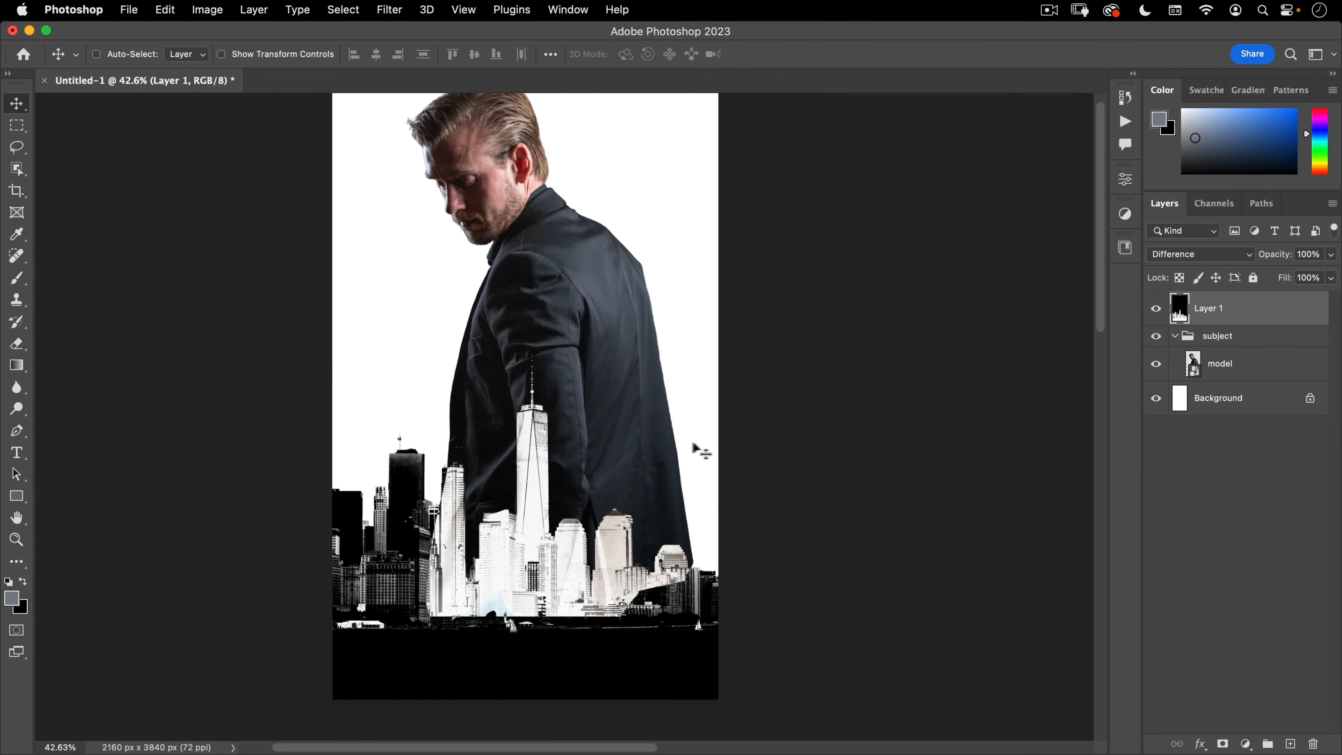
Step: Clip Layer 1 to the subject group with a clipping mask and inspect the model's lower edge
left_click(1183, 336)
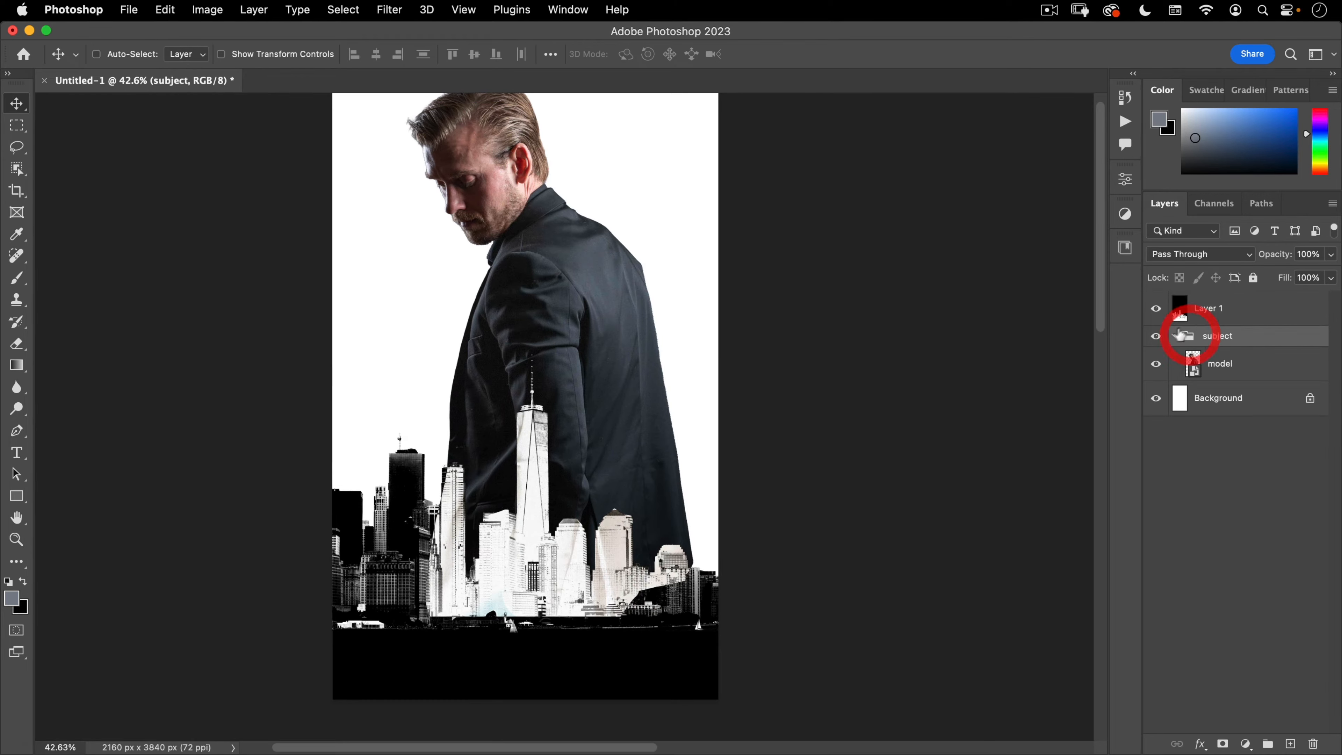
left_click(1180, 308)
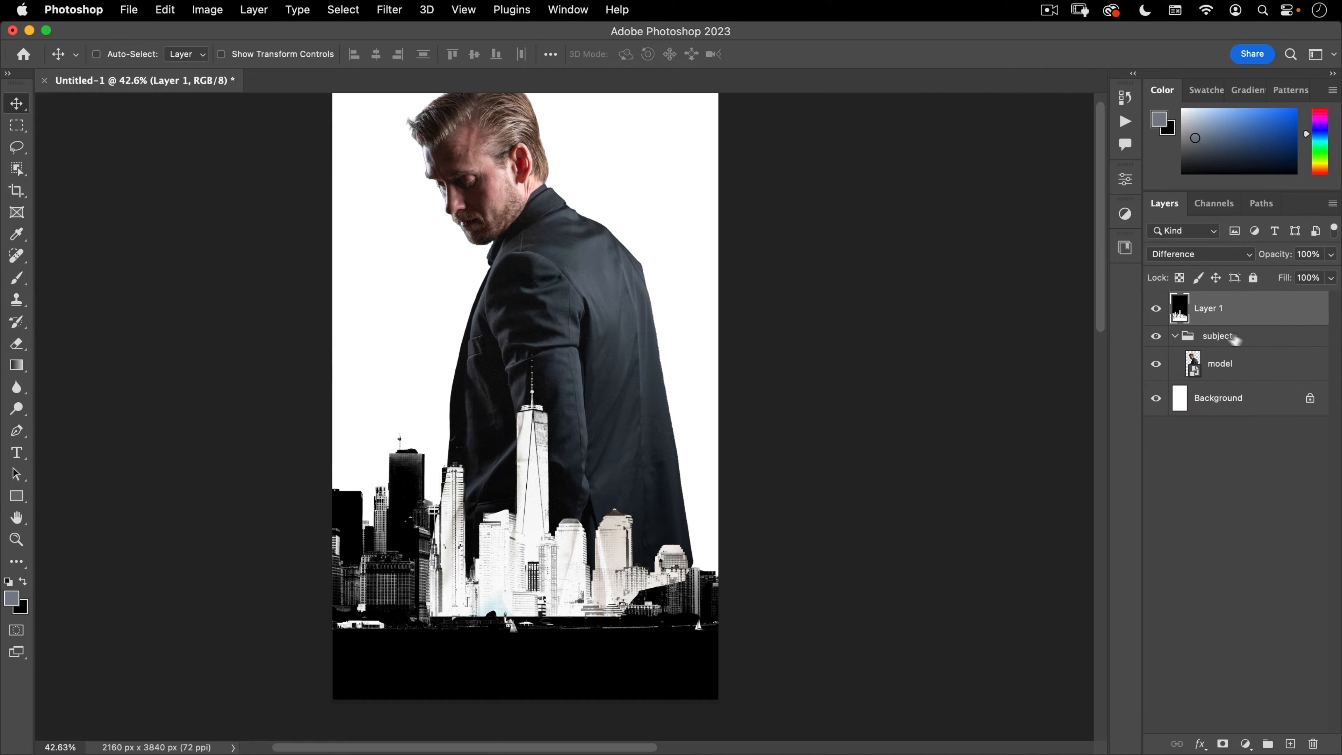
left_click(1190, 326, "alt")
left_click_drag(576, 607, 740, 460)
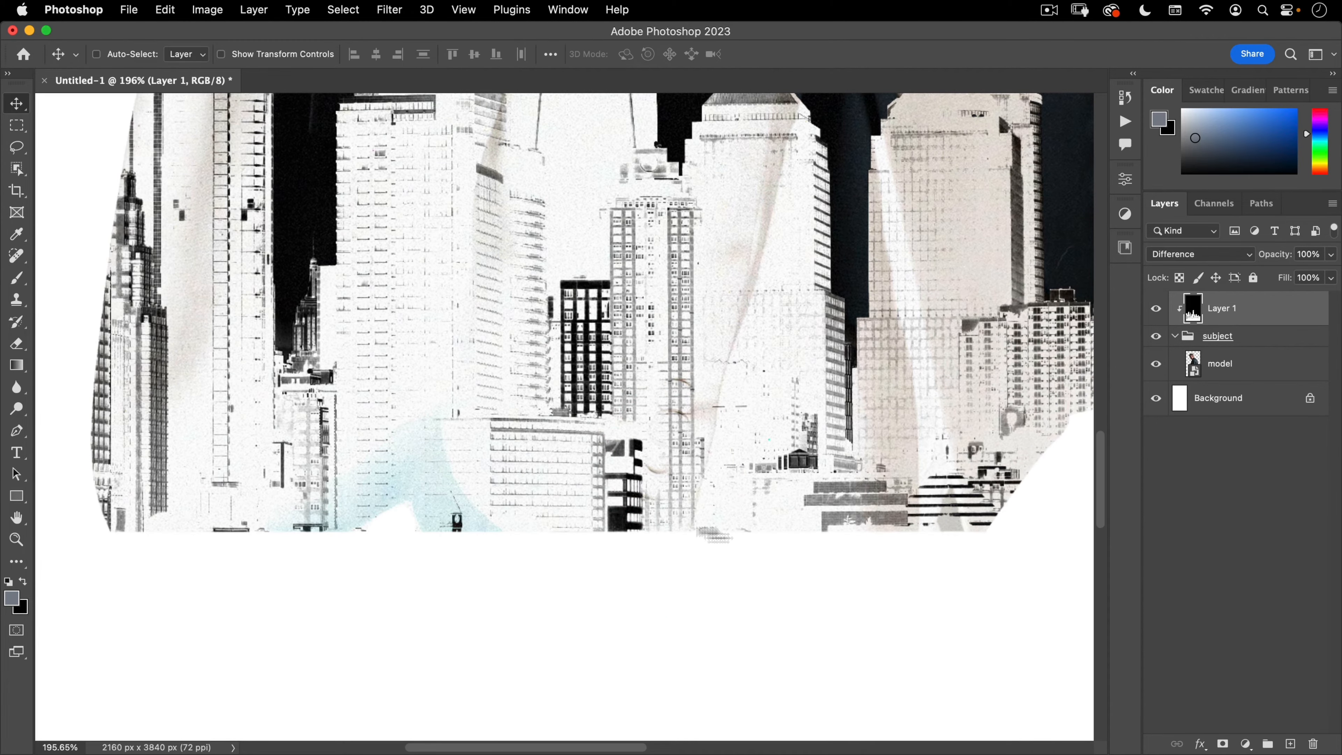
left_click(529, 519, "alt+super")
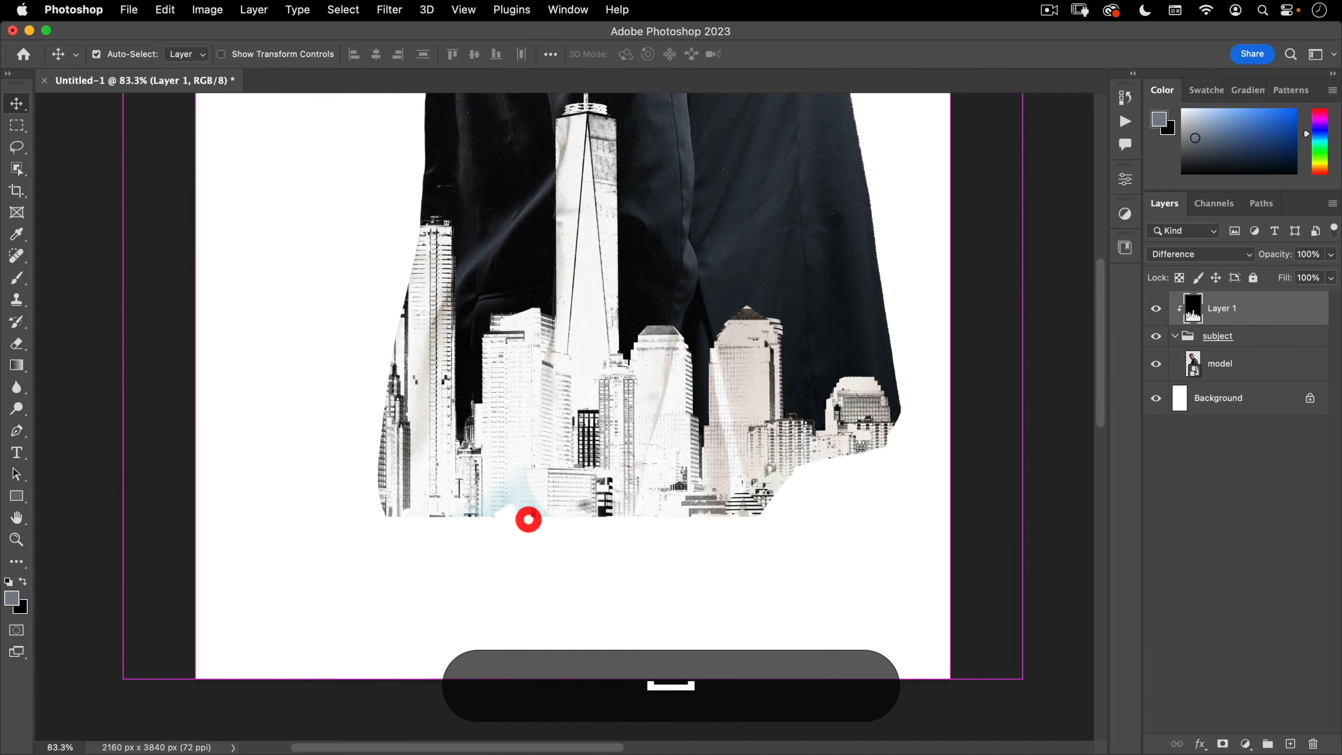
scroll(528, 520, "up", 1)
left_click_drag(703, 471, 638, 506)
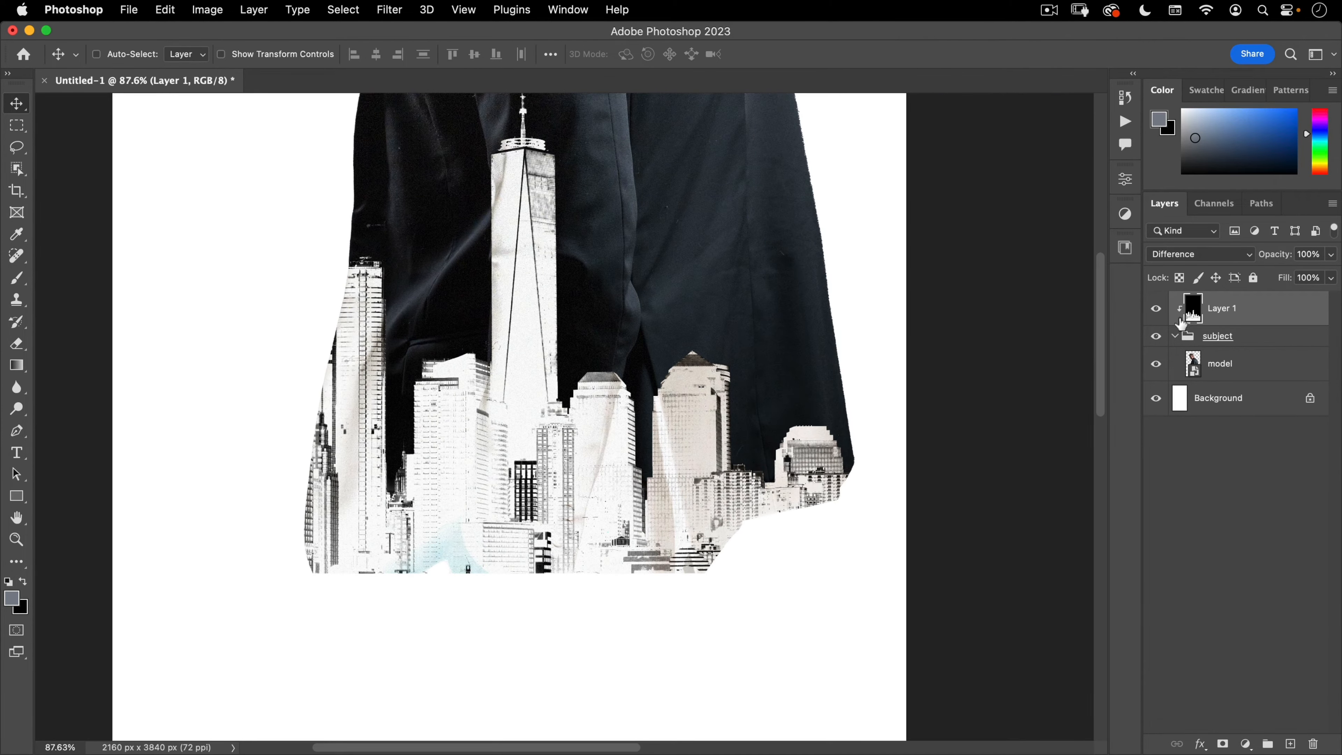
Step: Brighten the clipped skyline on Layer 1 with Curves by pulling the white point inward
scroll(586, 529, "down", 3)
key("super+m")
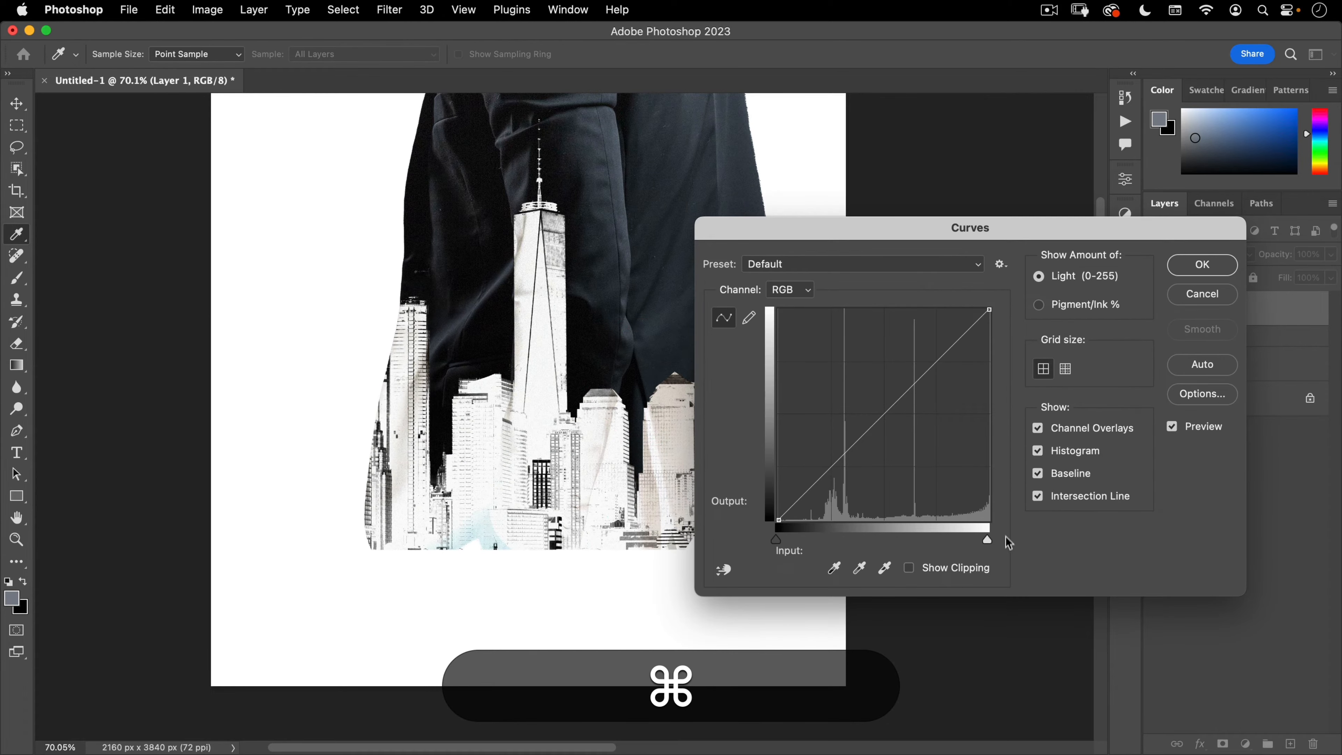
left_click_drag(987, 540, 934, 539)
left_click(1201, 265)
key("v")
left_click(588, 530, "super")
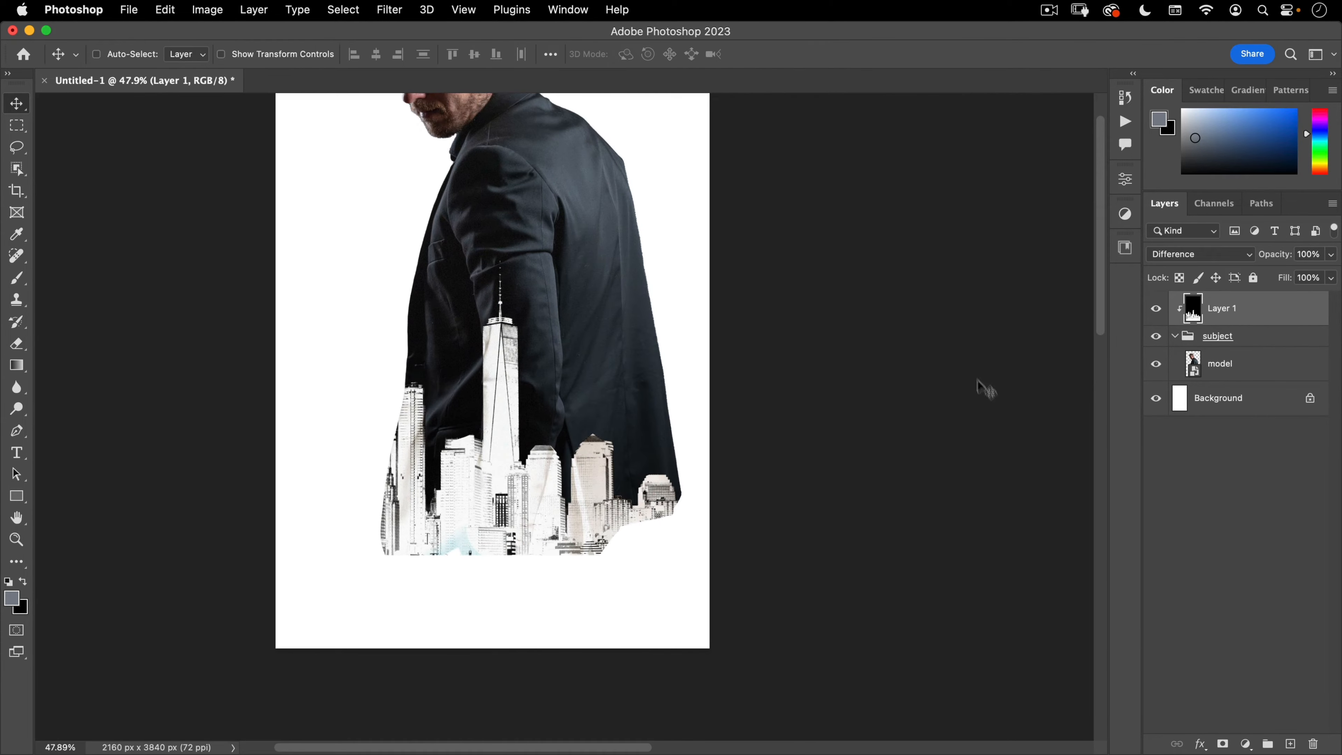
Step: Duplicate Layer 1 as an unclipped layer above the original and set the copy's blend mode to Normal
key("alt")
key("alt")
left_click_drag(1179, 299, 1173, 323)
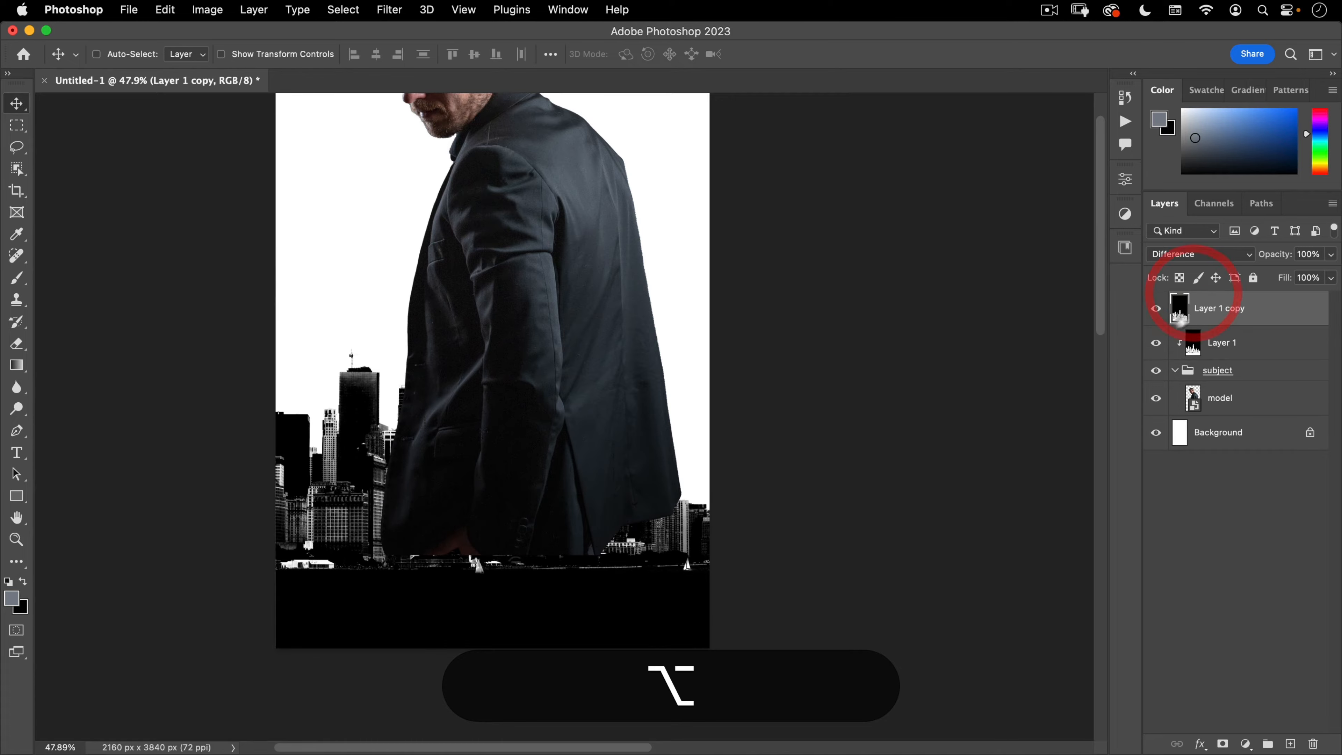
left_click(1195, 255)
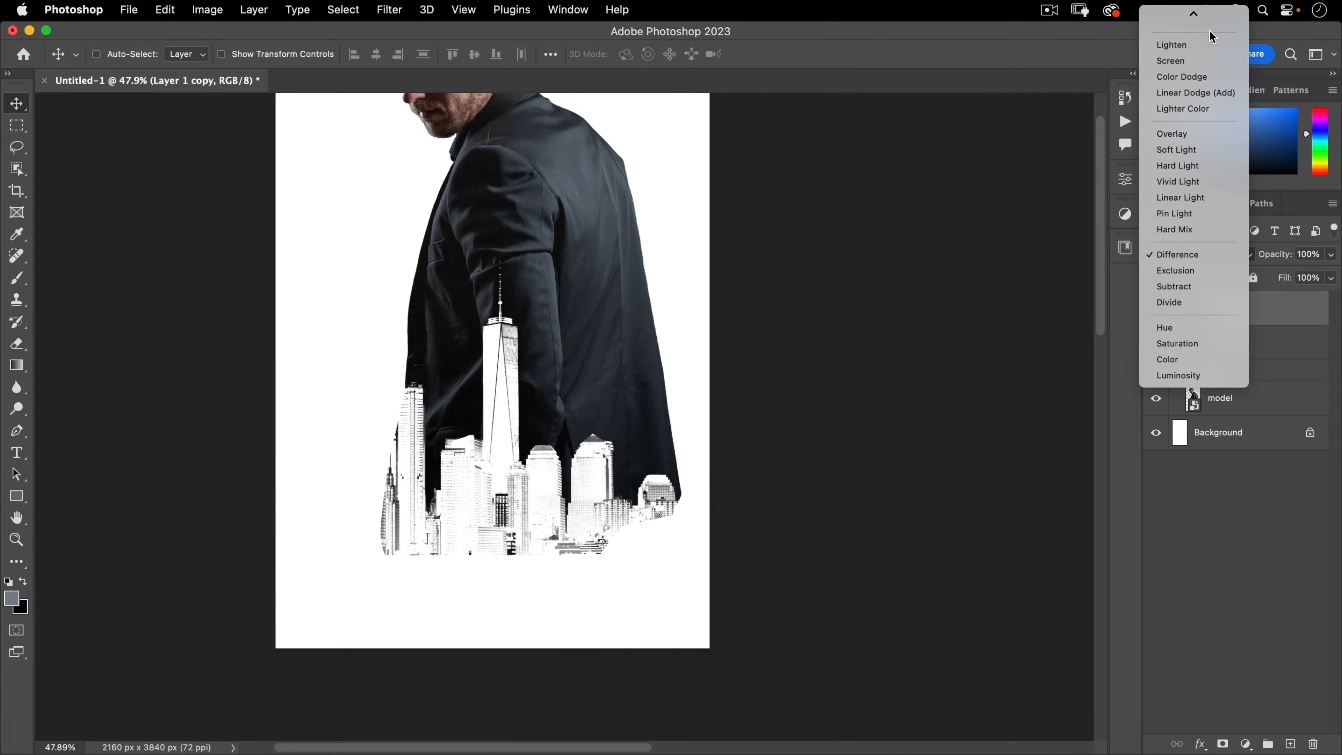
left_click(1198, 14)
Step: Select the black sky on the duplicated skyline layer with the Magic Wand, delete it and clear the selection
key("space")
left_click_drag(398, 276, 434, 377)
key("w")
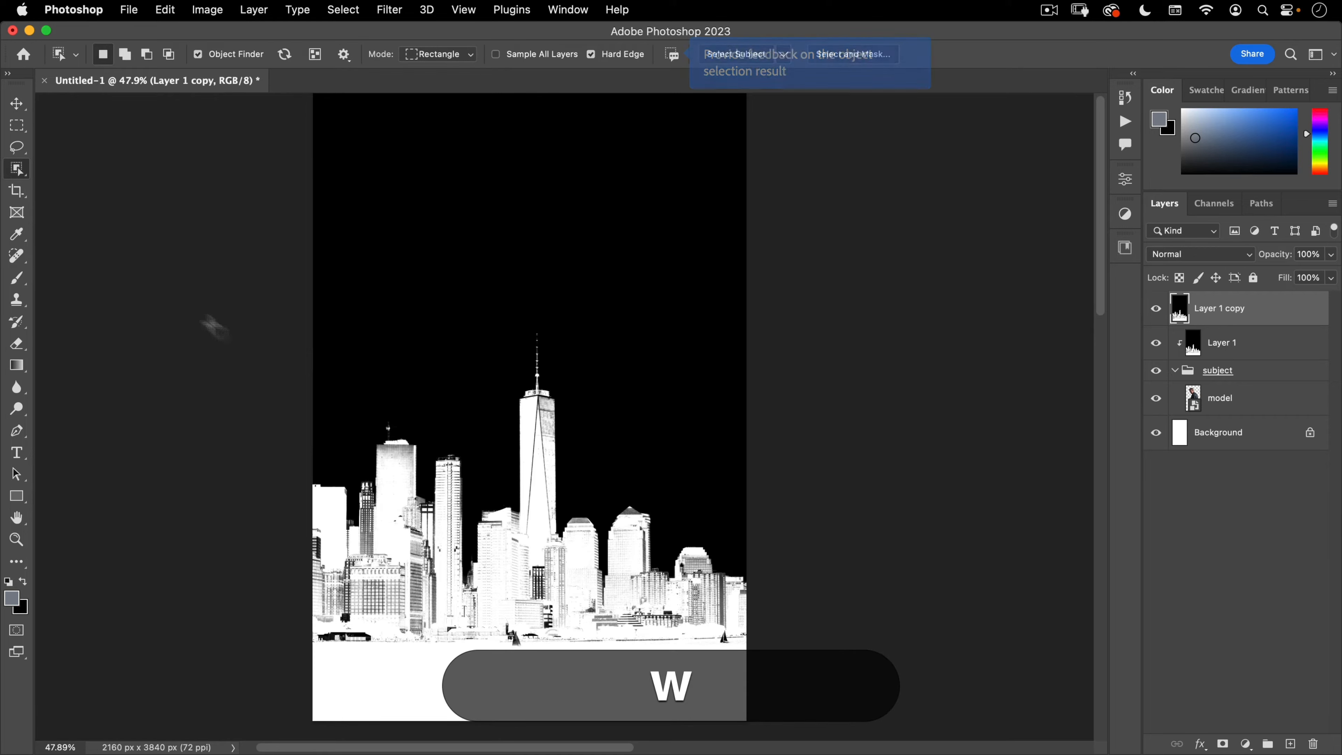
left_click(19, 172)
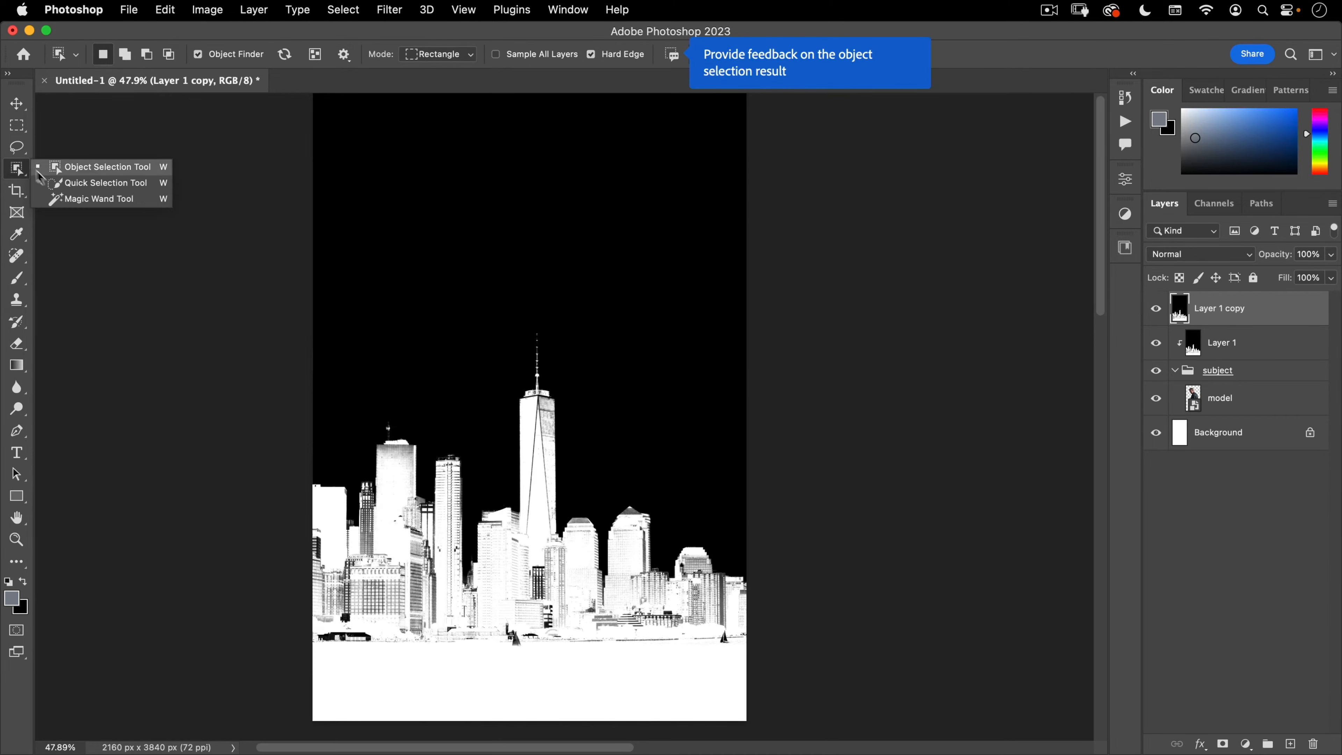
left_click(74, 201)
left_click(575, 257)
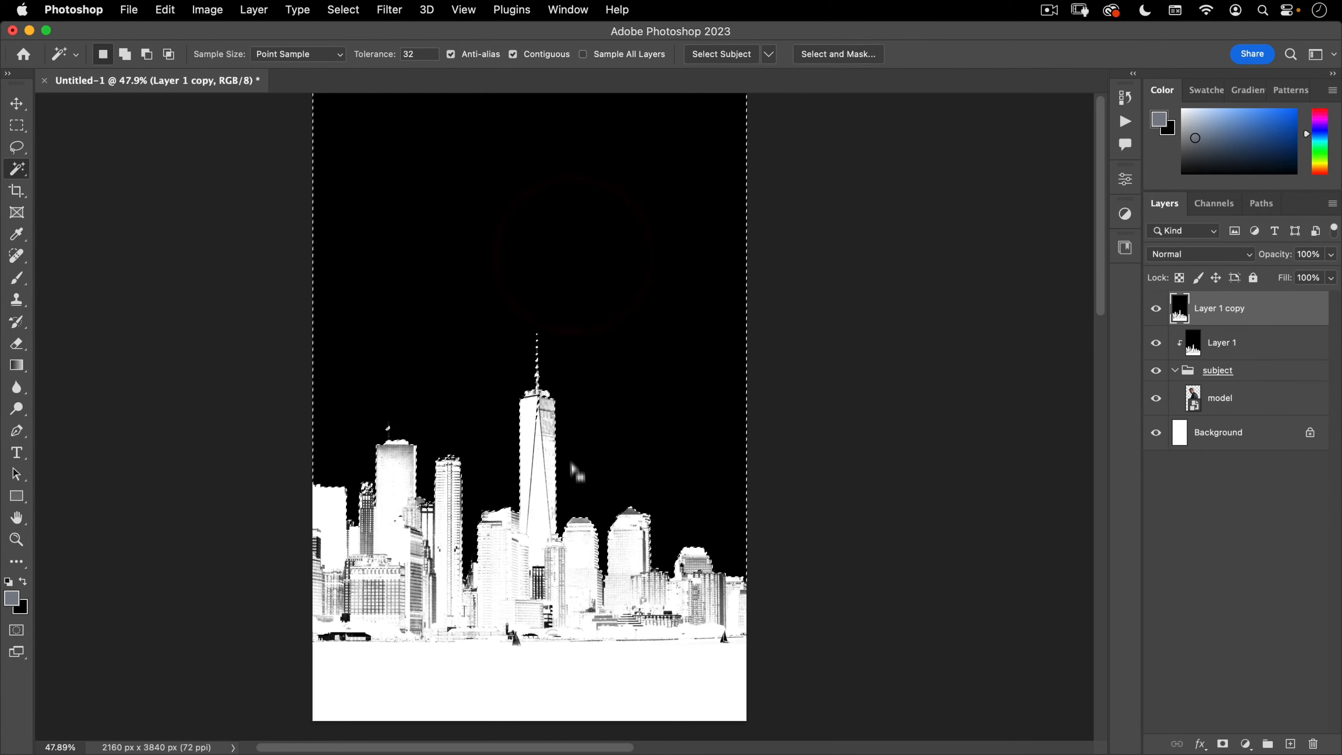
key("BackSpace")
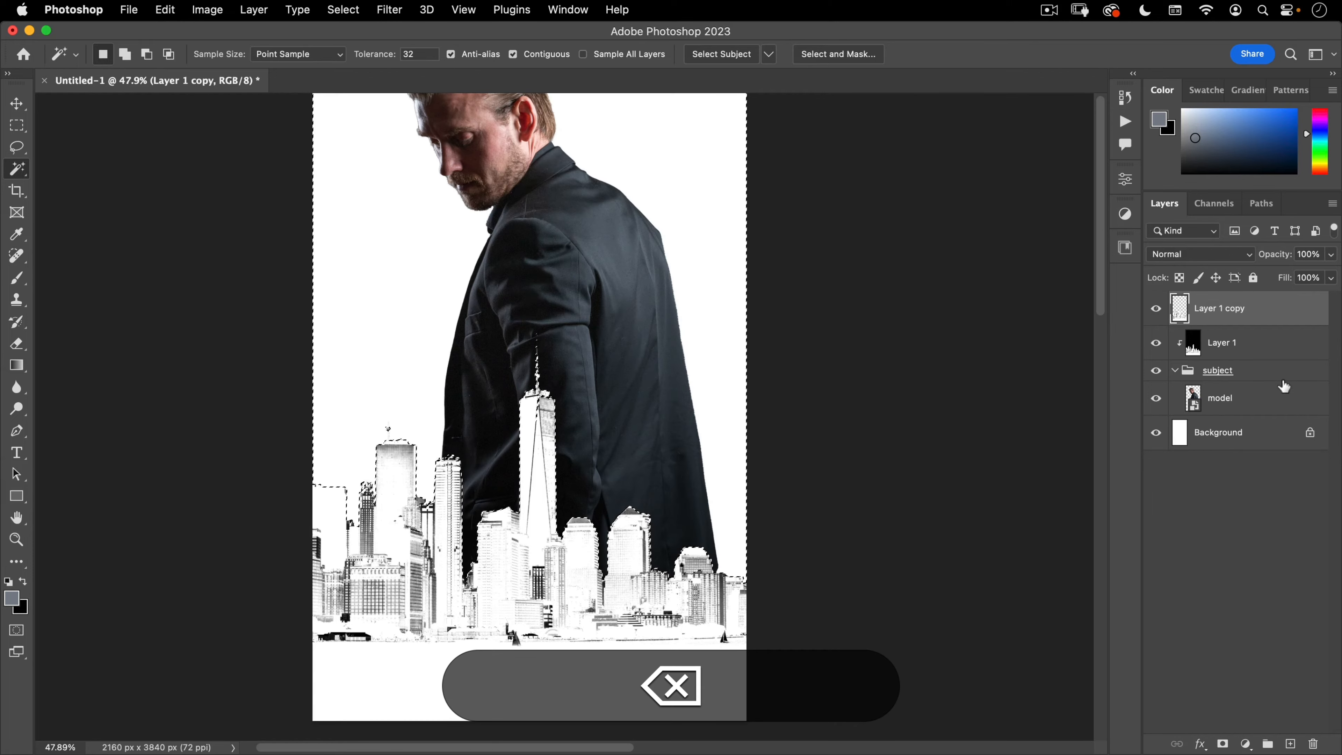
key("super+d")
key("v")
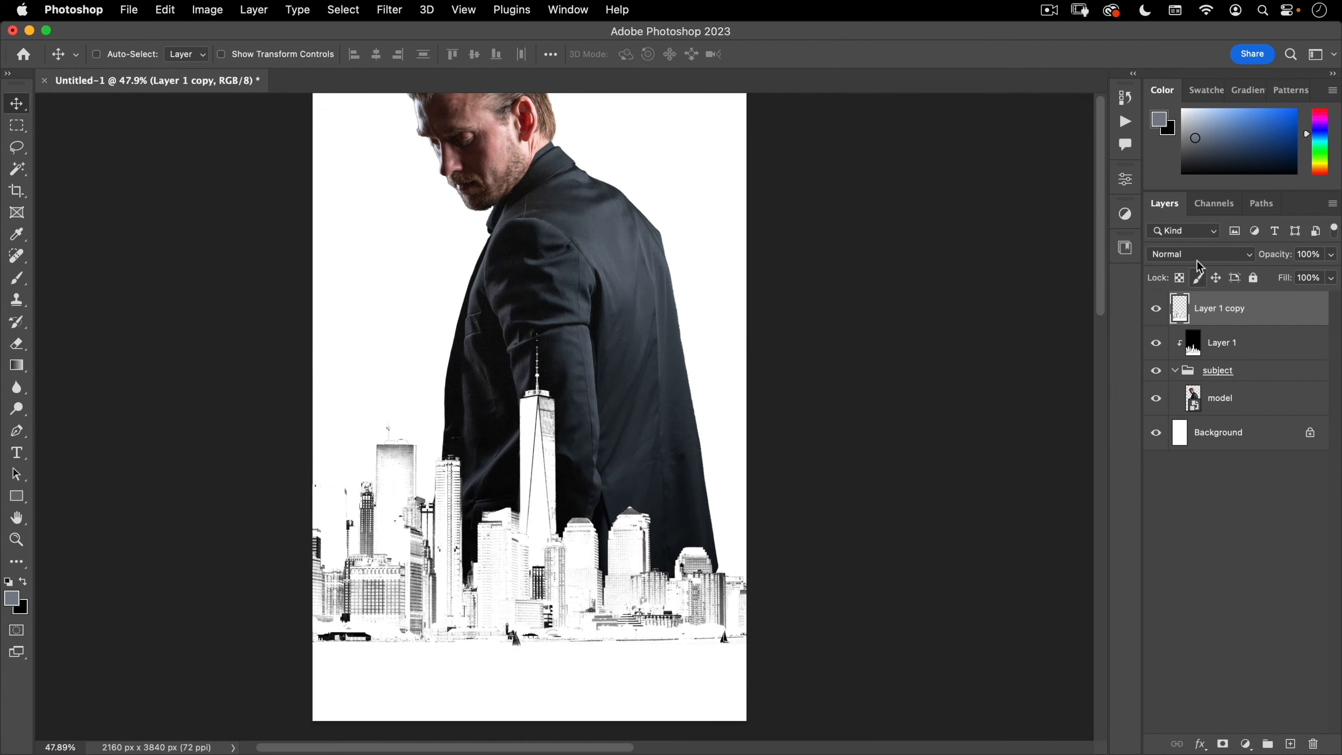
Step: Try moving the model layer lower and further left behind the skyline
left_click(1220, 397)
scroll(451, 230, "down", 5)
left_click_drag(464, 318, 458, 357)
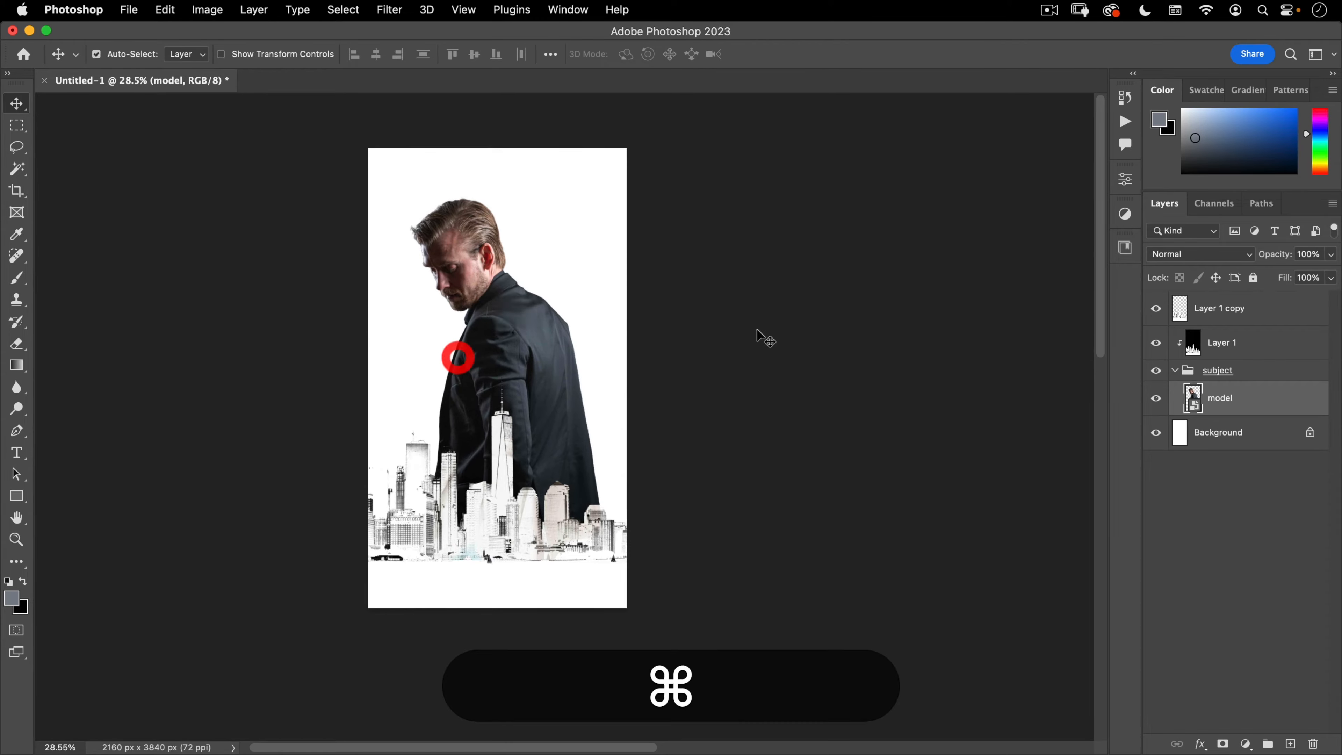
key("super+z")
scroll(457, 356, "up", 3)
left_click(542, 299, "super")
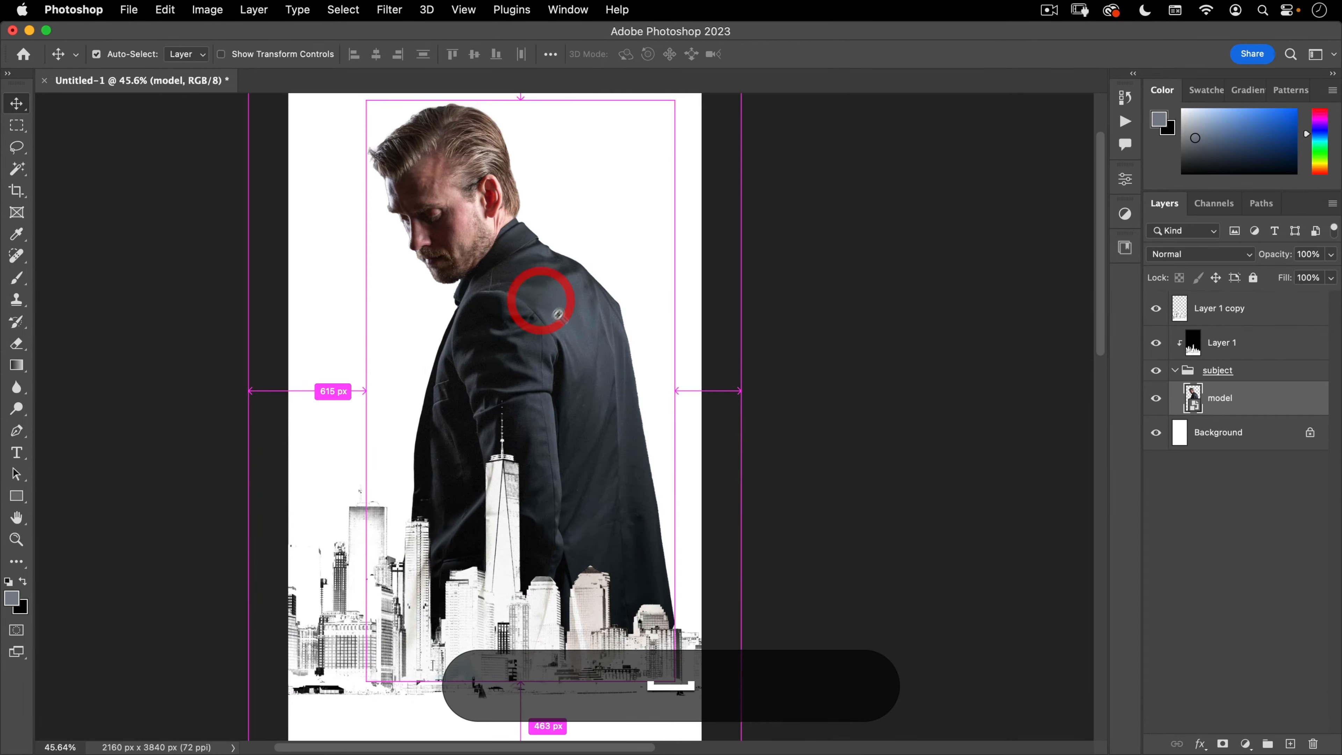
left_click_drag(543, 331, 538, 329)
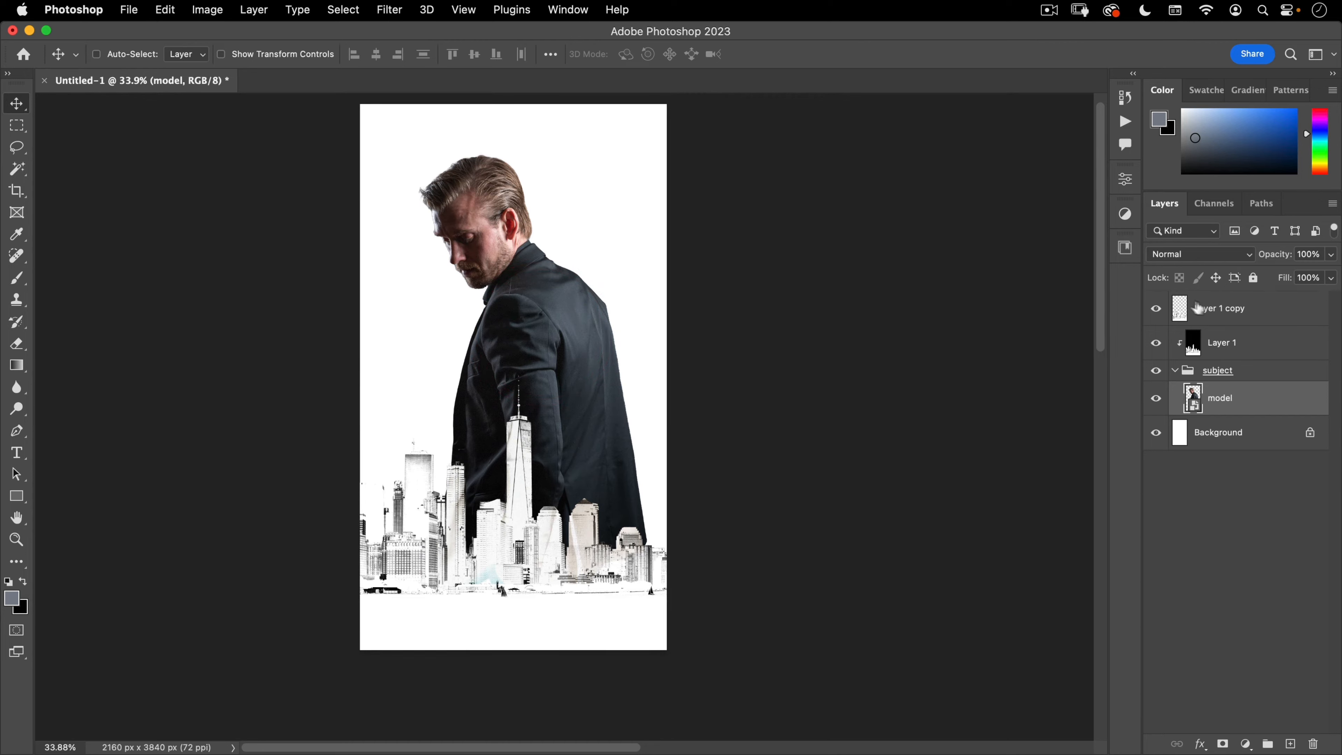
Step: Rename the skyline copy as "building detail"
double_click(1204, 308)
type("buil")
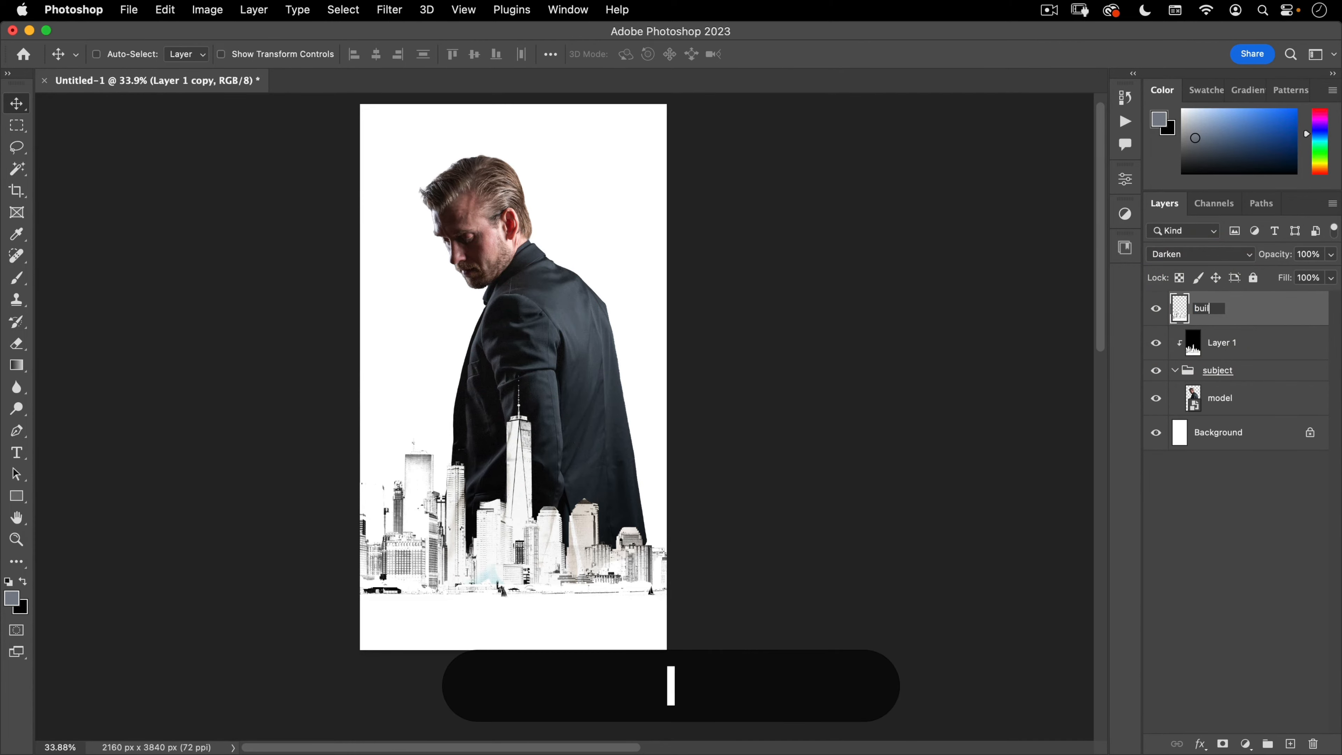
type("ding detail")
key("Return")
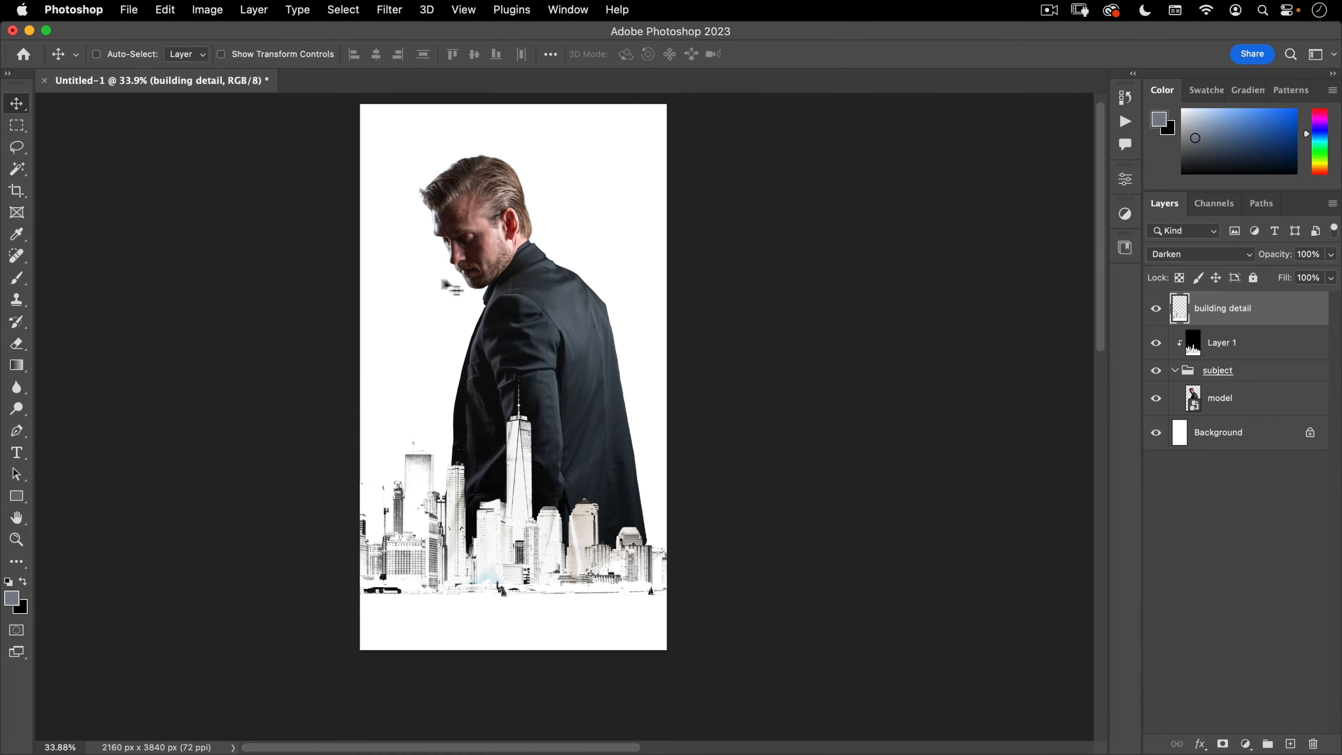
Step: Create a new group above the building detail layer and name it "splotches"
key("space")
left_click_drag(507, 370, 521, 389)
left_click(1266, 744)
double_click(1222, 301)
type("splotches")
key("Return")
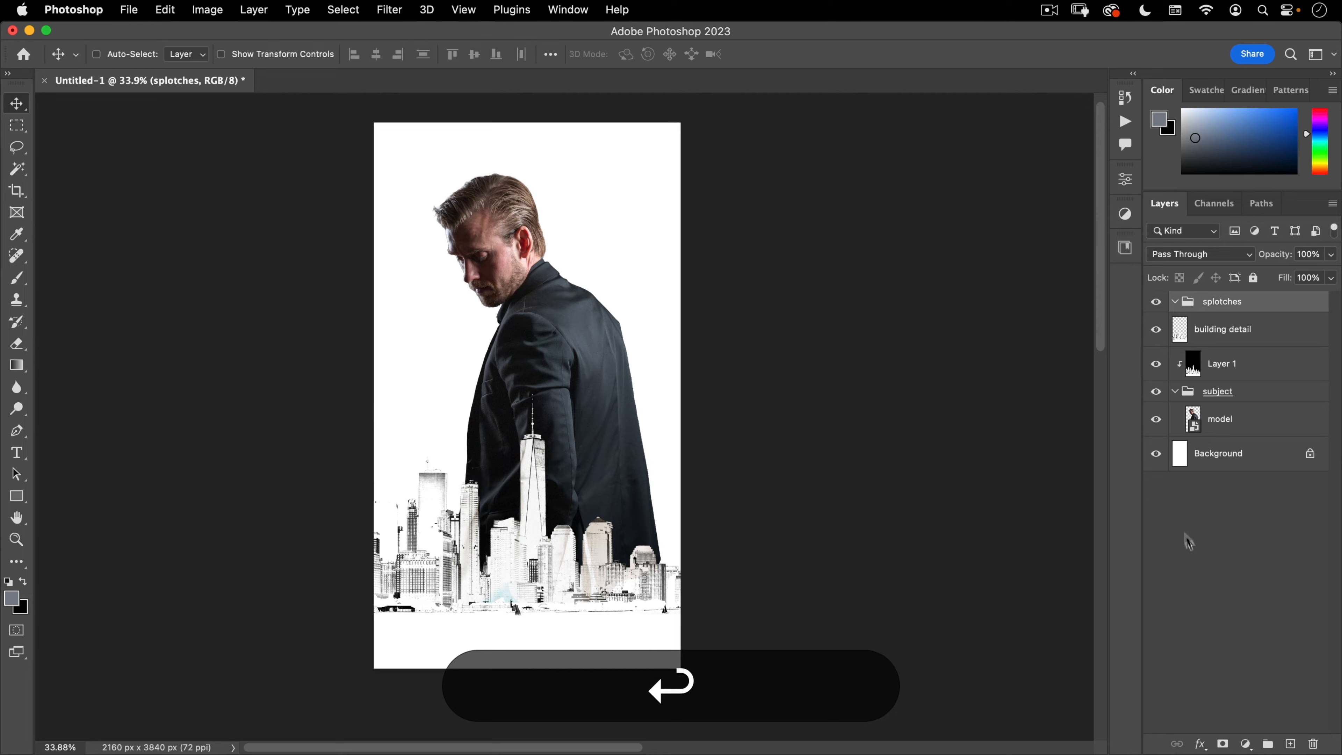
Step: Add a black Solid Color fill layer inside the splotches group
left_click_drag(1245, 743, 1227, 364)
left_click_drag(671, 350, 774, 611)
left_click(837, 261)
Step: Set the splotches group's blend mode to Difference
left_click(1239, 301)
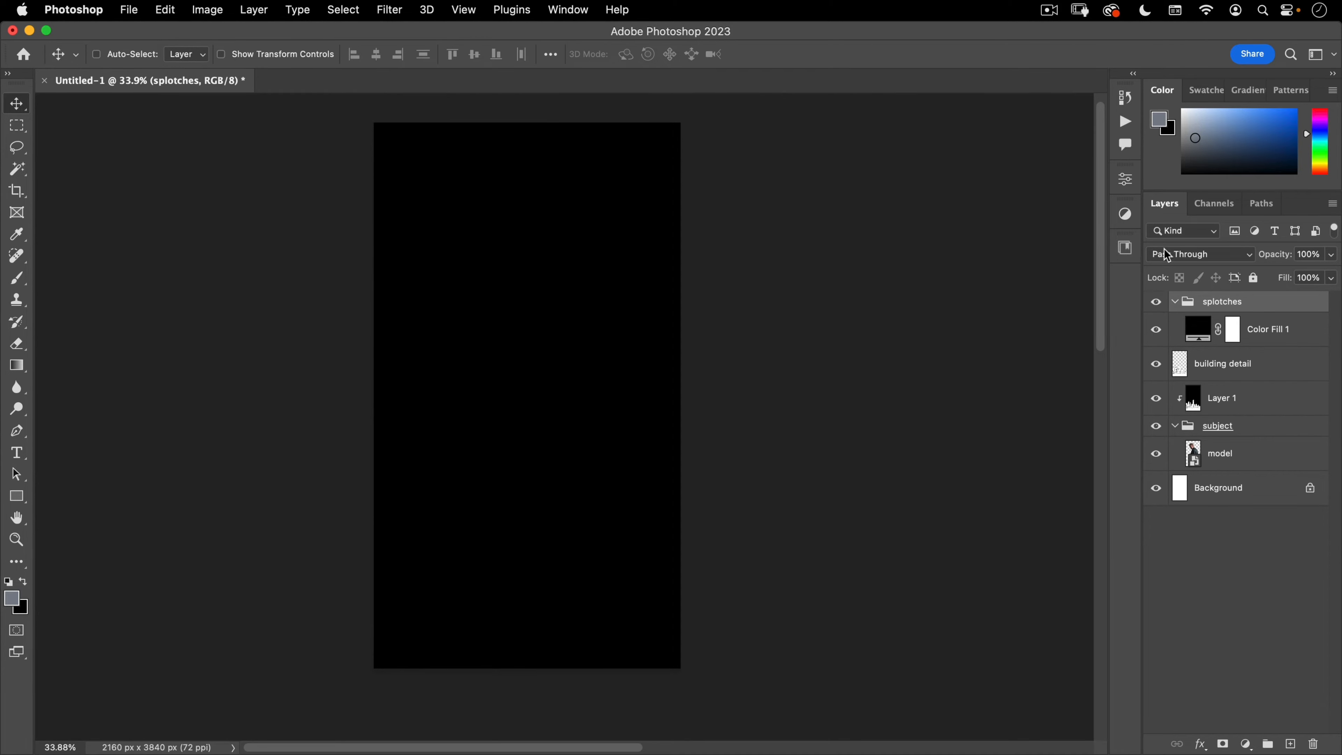
left_click(1199, 254)
left_click(1192, 614)
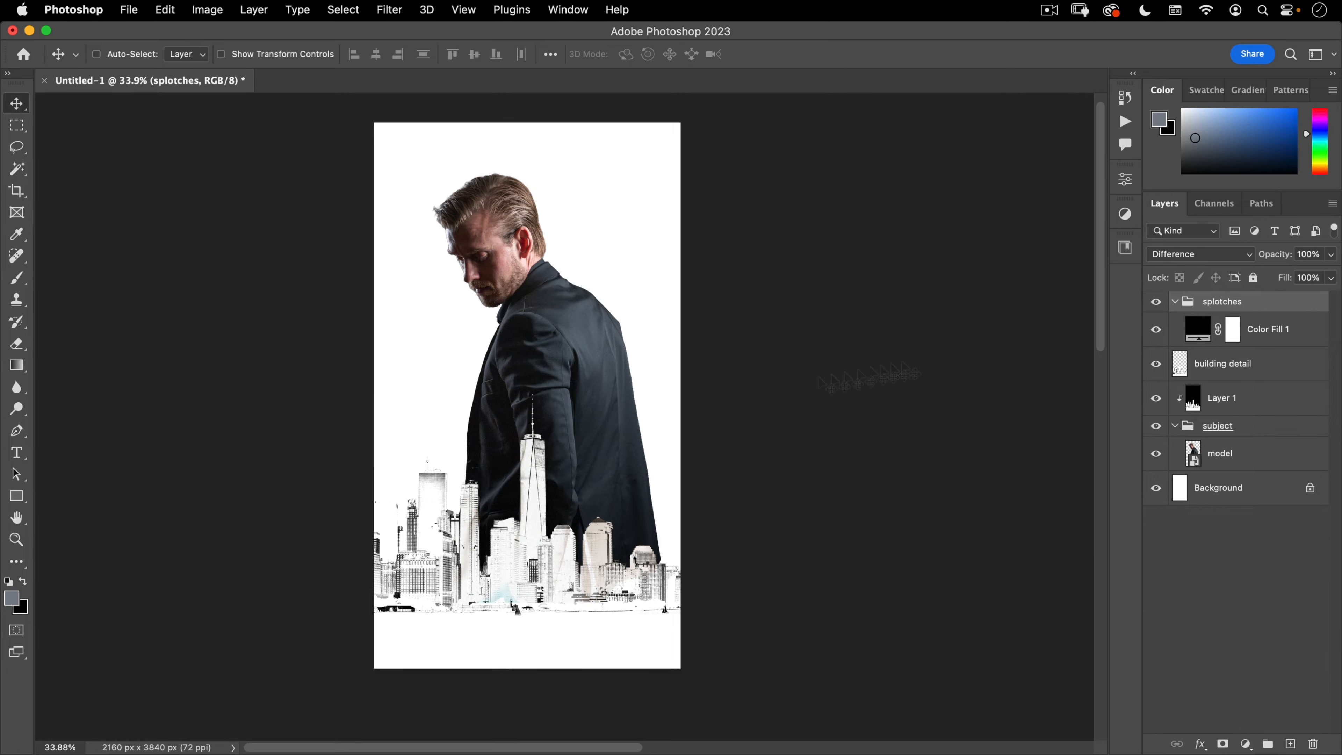
Step: Add a new layer above the colour fill in the splotches group and ready the Brush tool with white
left_click(1290, 744)
key("b")
key("d")
key("x")
scroll(527, 396, "up", 2)
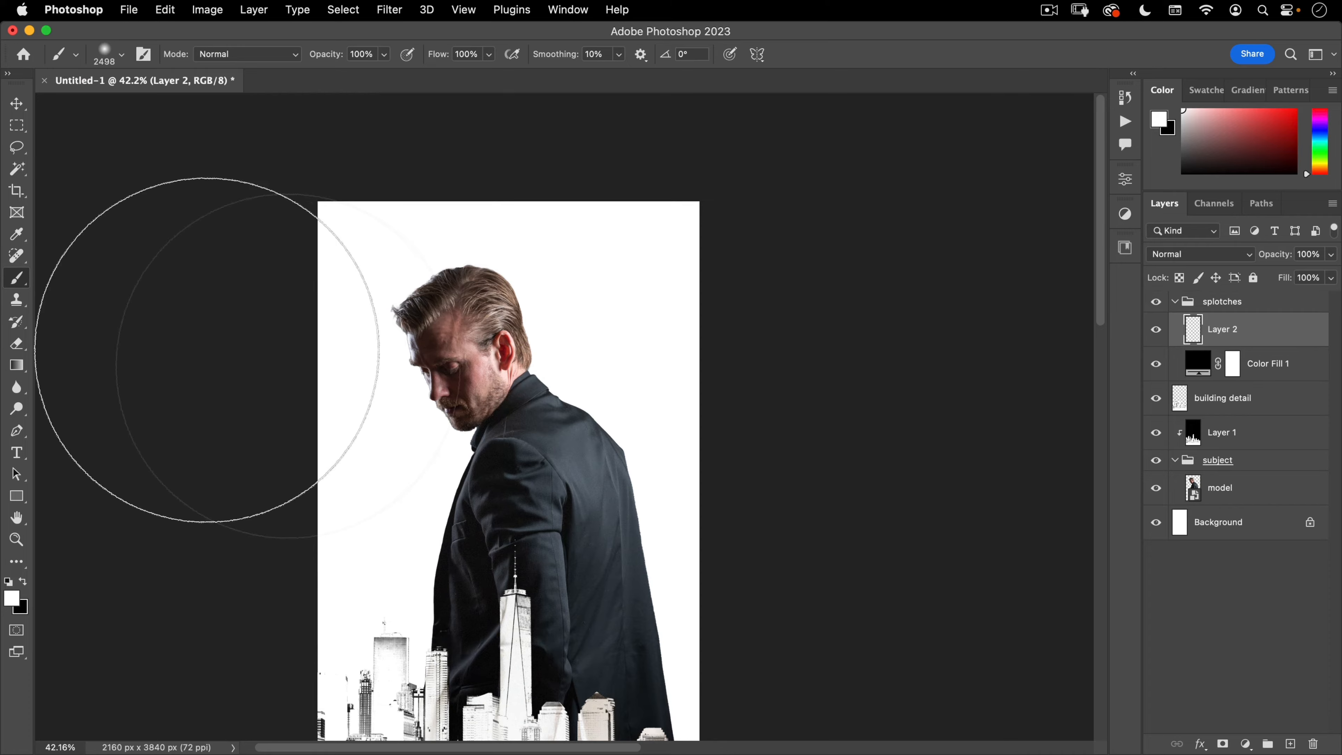
left_click_drag(482, 426, 512, 316)
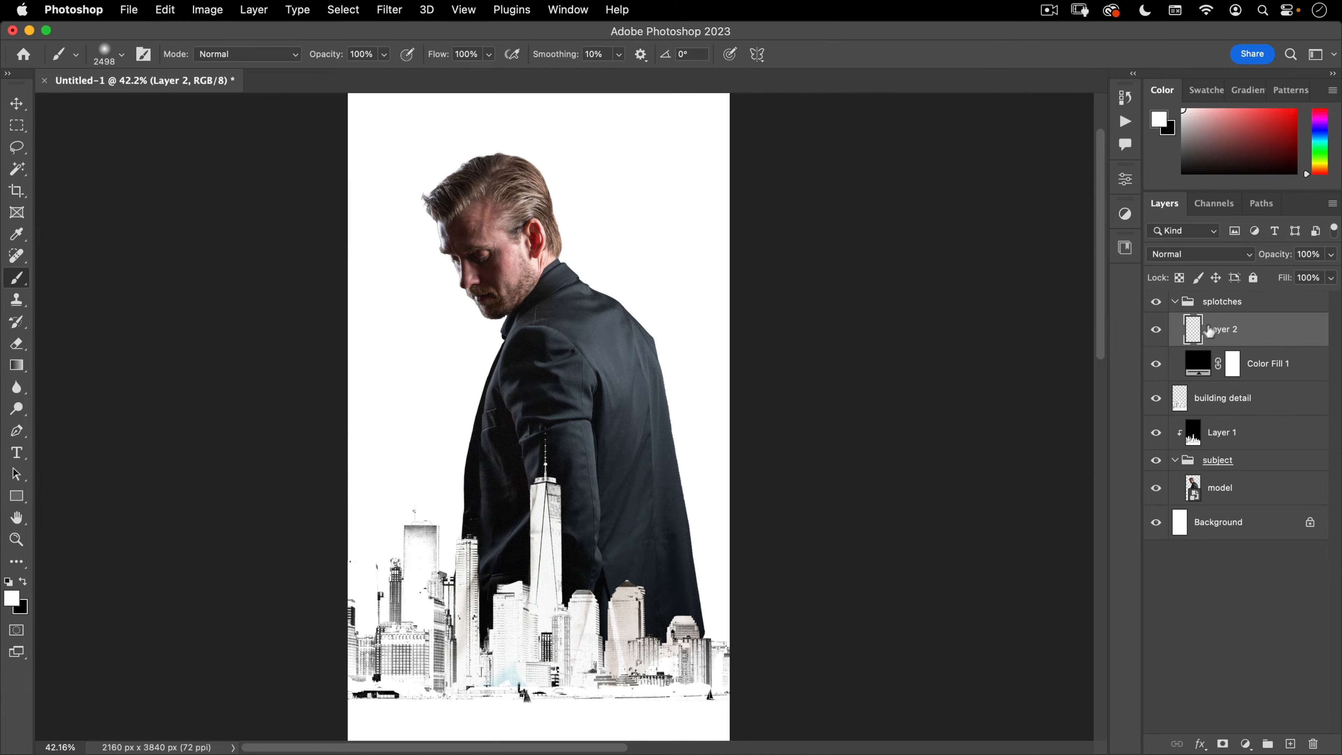
Step: Expand the Nucly Watercolor Brushes set and hide the brush stroke previews and brush names in the preset list
right_click(478, 346)
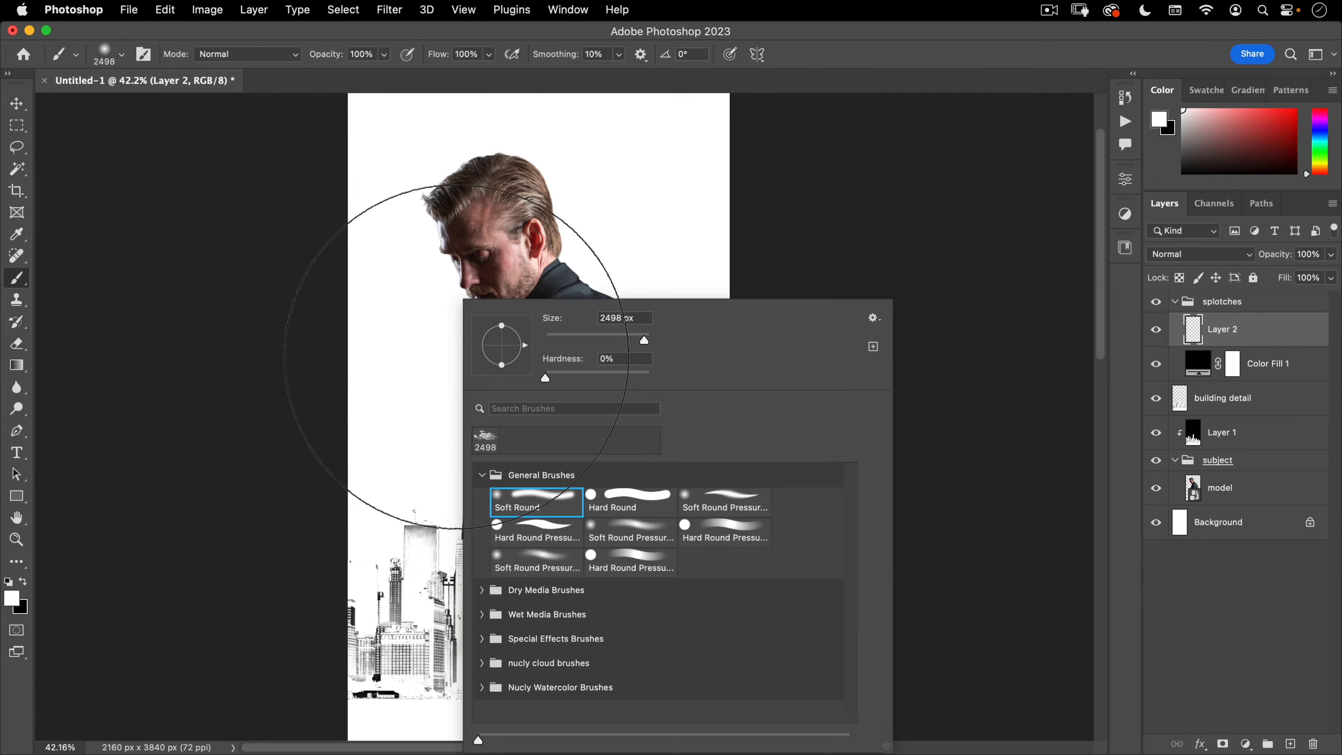
left_click(482, 474)
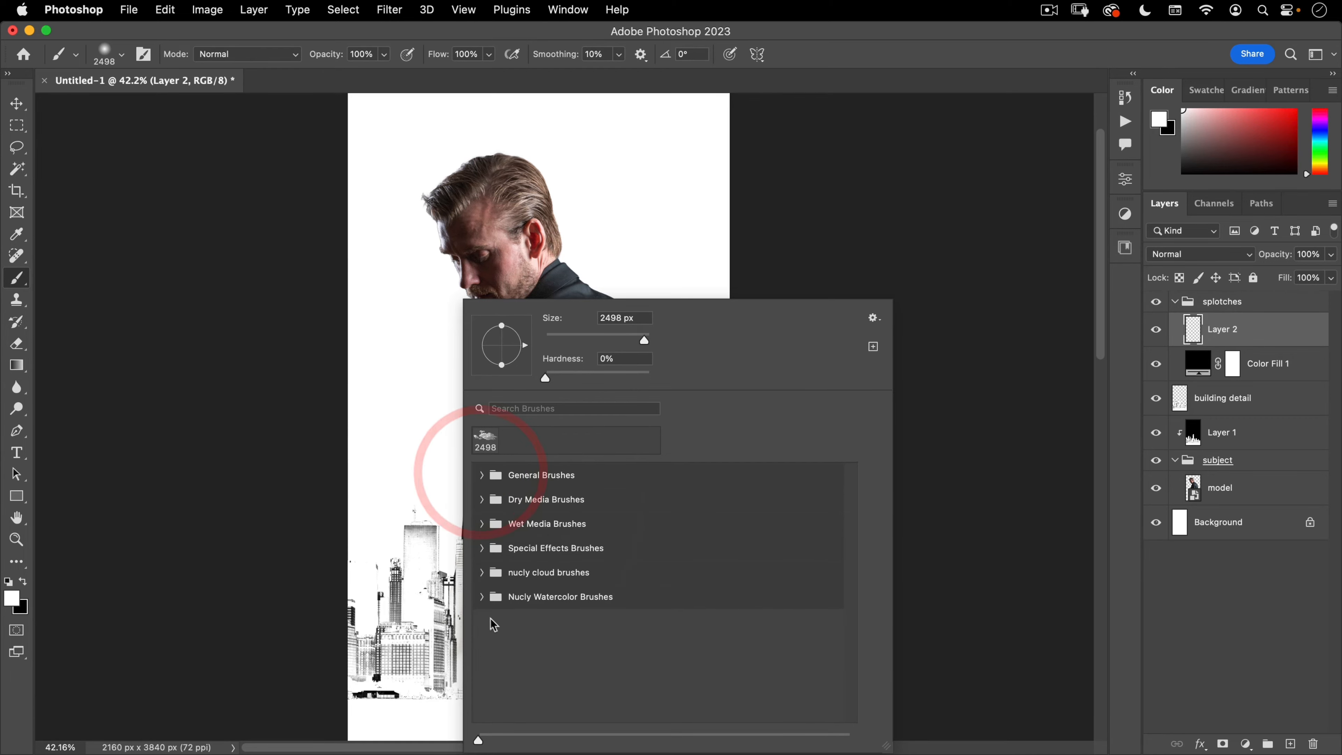
left_click(482, 596)
scroll(686, 603, "down", 5)
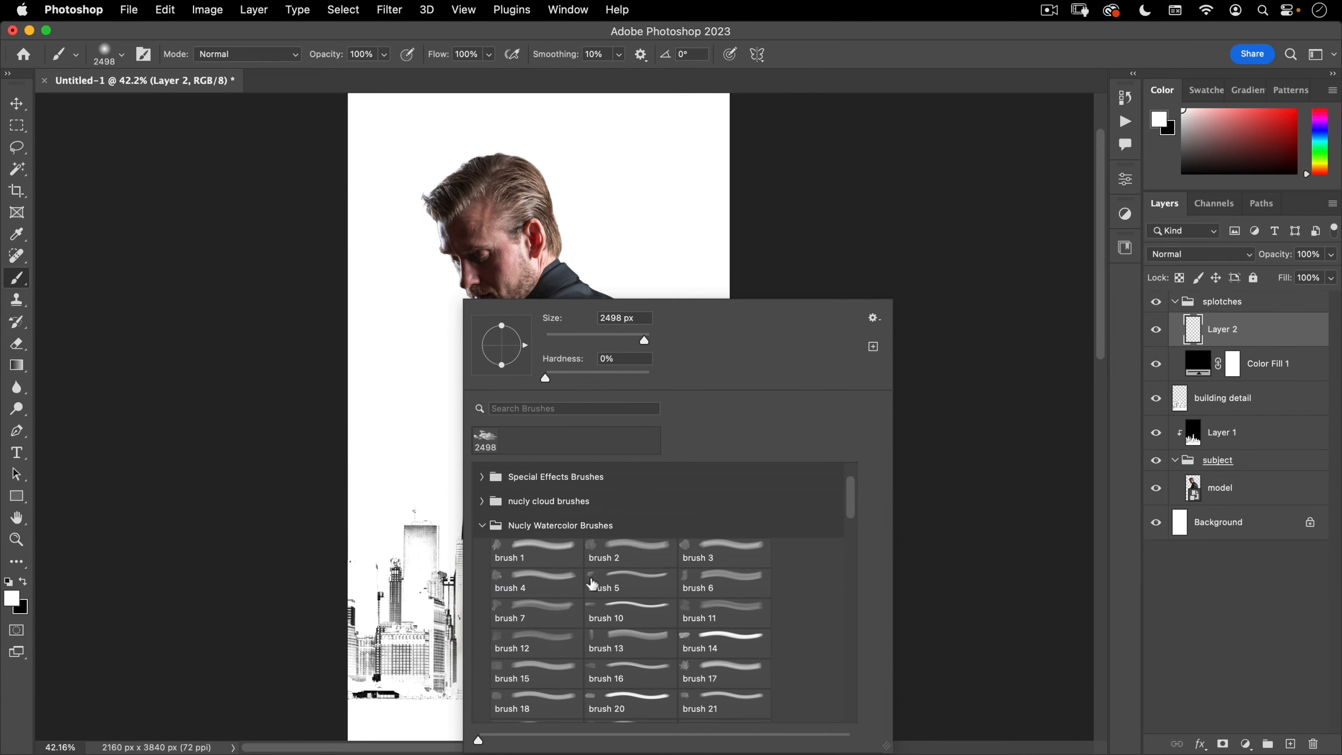
left_click(874, 318)
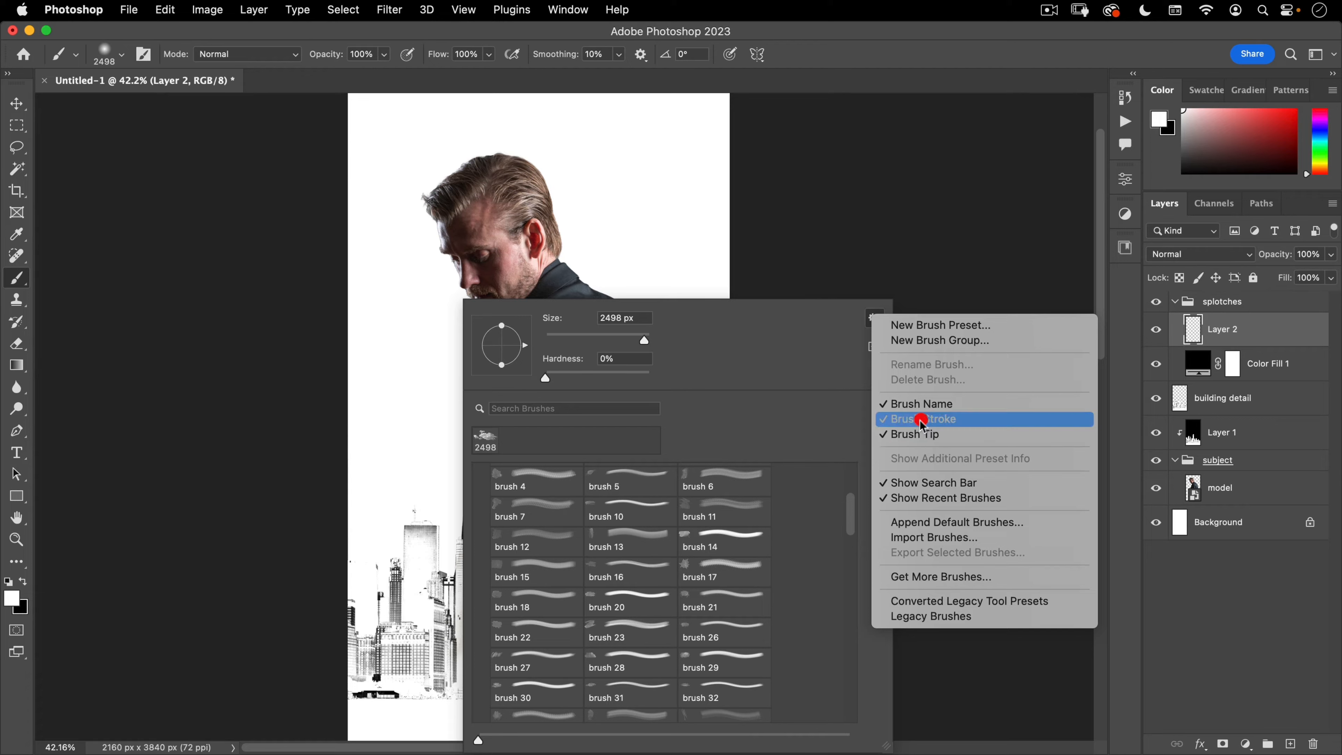
left_click(921, 419)
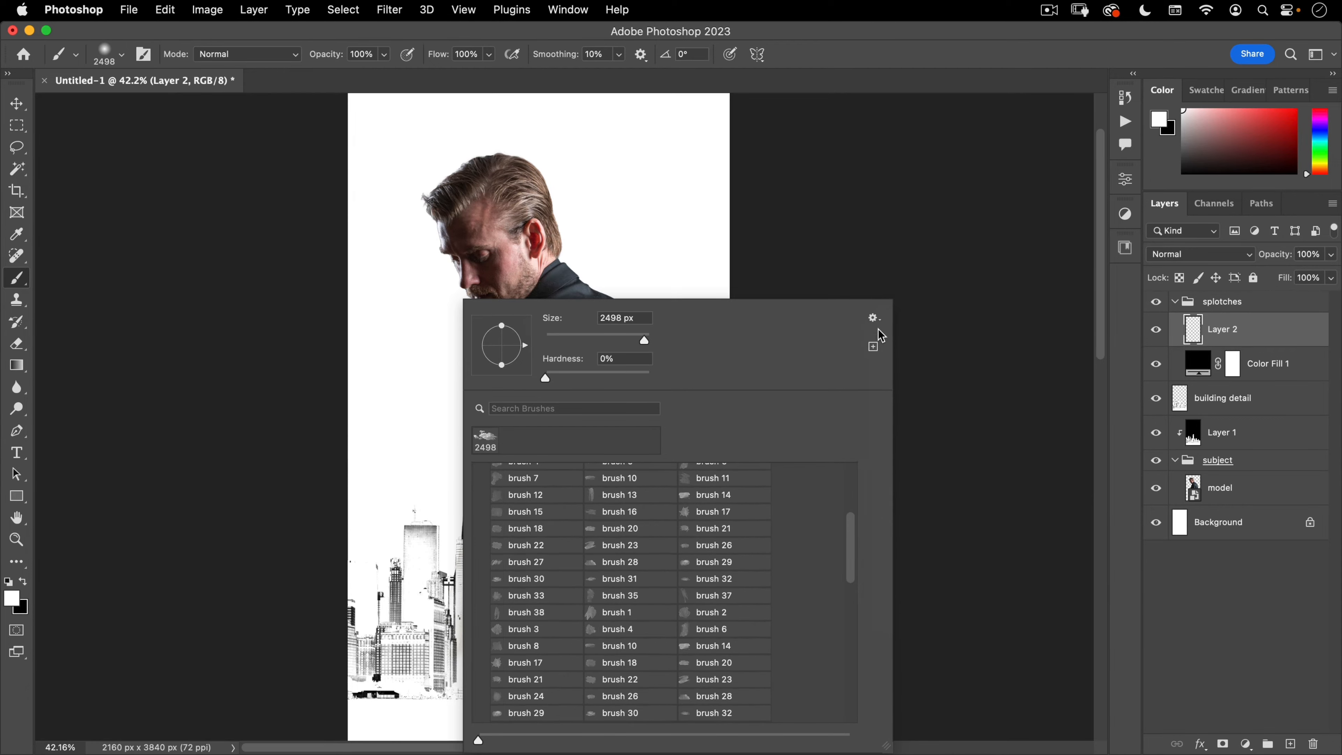
left_click(877, 318)
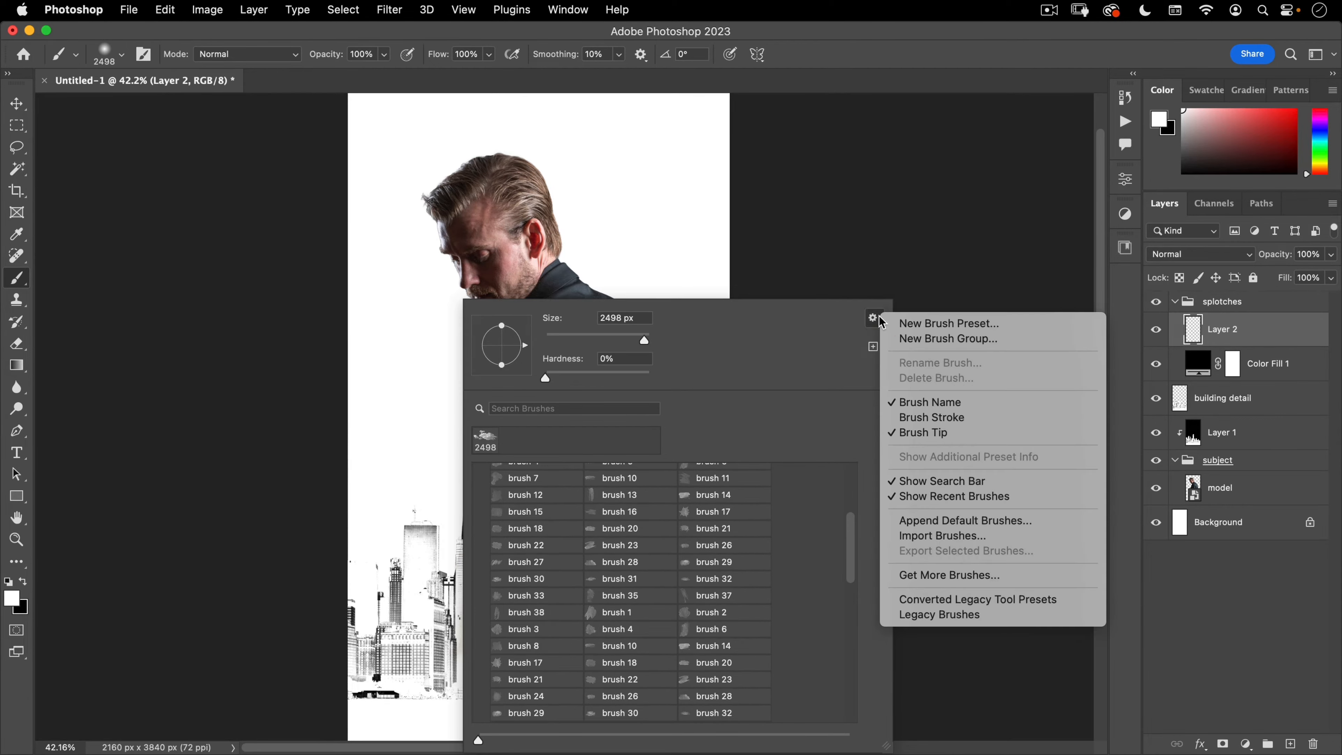
left_click(903, 404)
Step: Stamp white paint splatters with a splatter brush on the model's shoulder and on the coat edge above the buildings
left_click(569, 592)
mouse_move(632, 226)
left_mouse_down()
mouse_move(489, 230)
mouse_move(544, 230)
left_mouse_up()
left_click(633, 306)
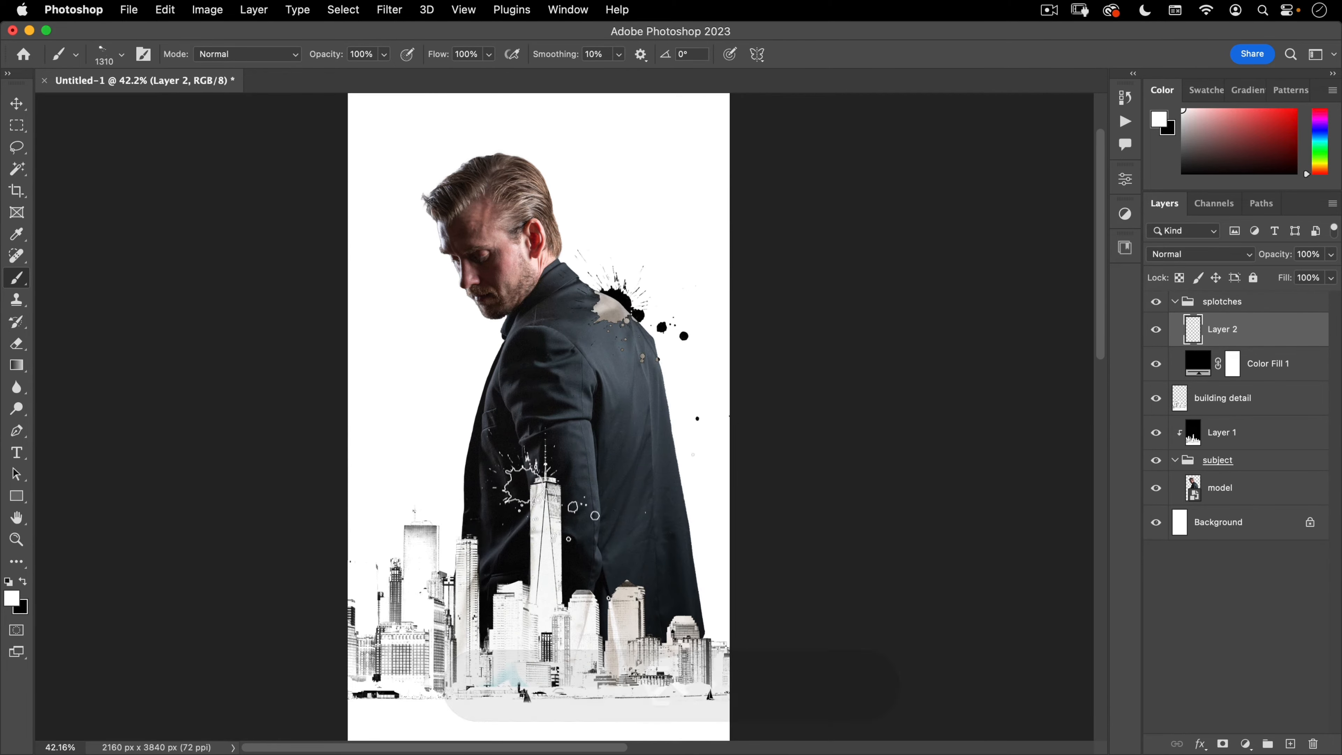
key("super+z")
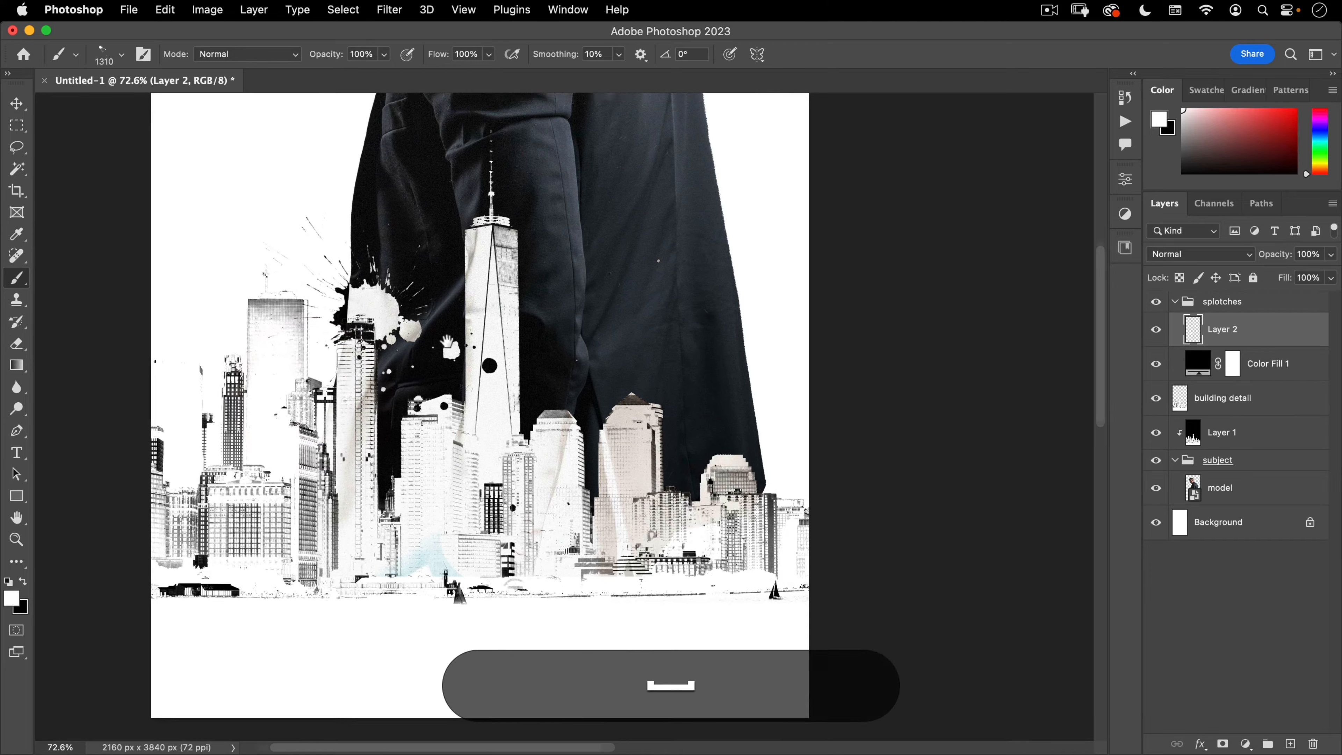
left_click_drag(308, 390, 426, 445)
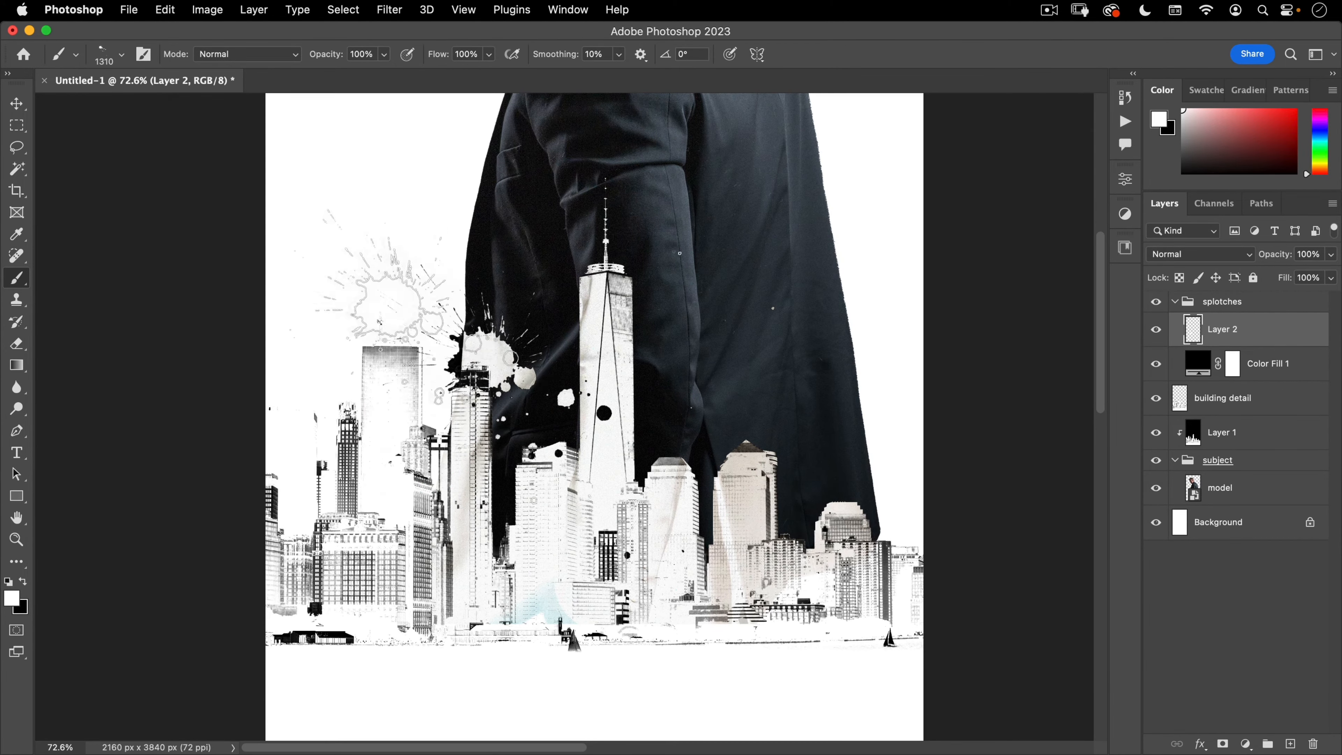
Step: Stamp paint blobs with the 292 px splatter brush over the skyline's left buildings and beside the coat's lower right edge
scroll(581, 528, "down", 3)
right_click(520, 301)
left_click(566, 470)
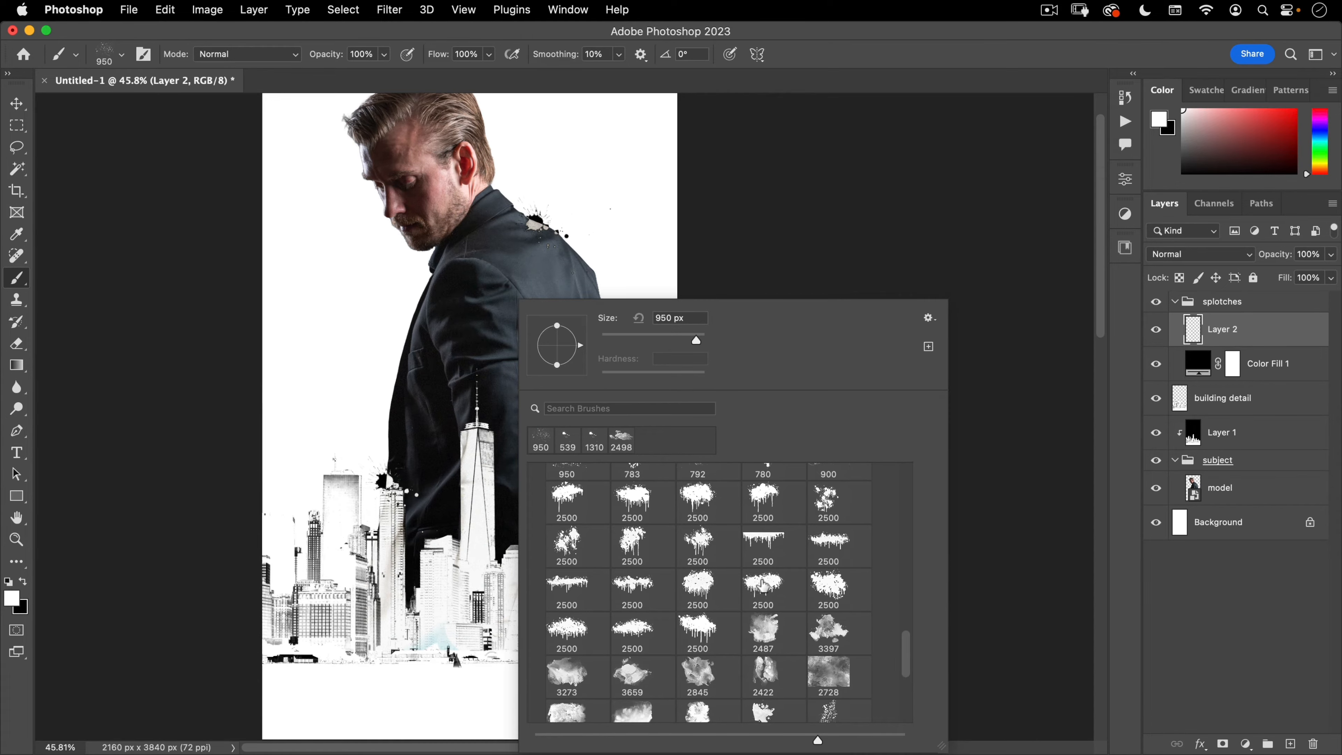
scroll(762, 586, "down", 5)
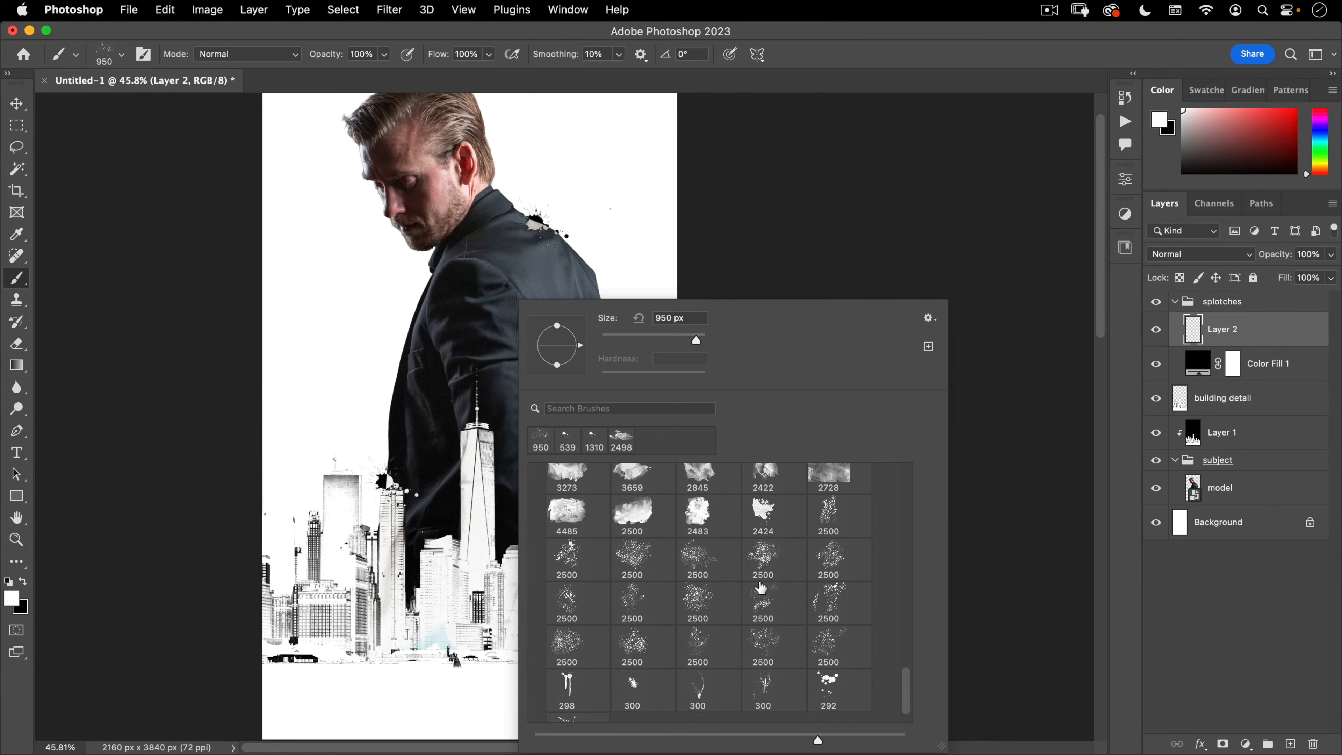
scroll(761, 587, "down", 1)
left_click(842, 647)
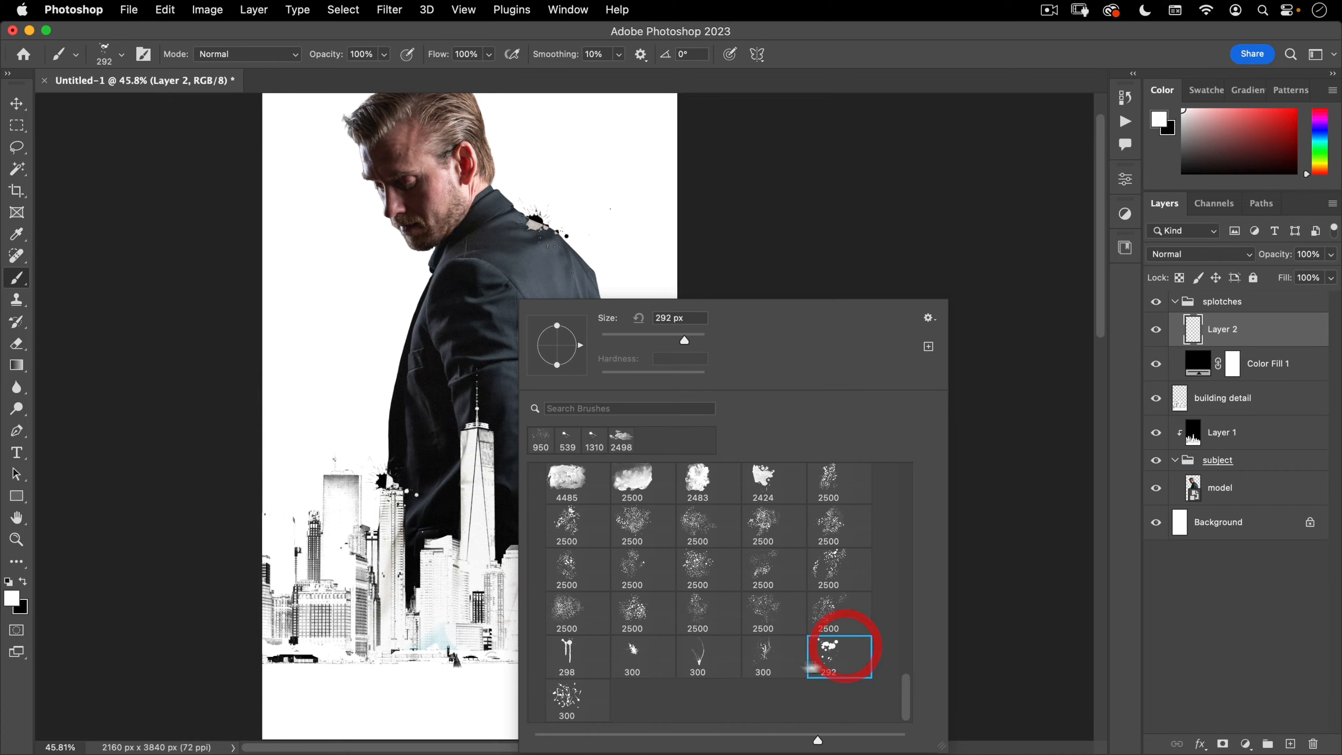
left_click(305, 581)
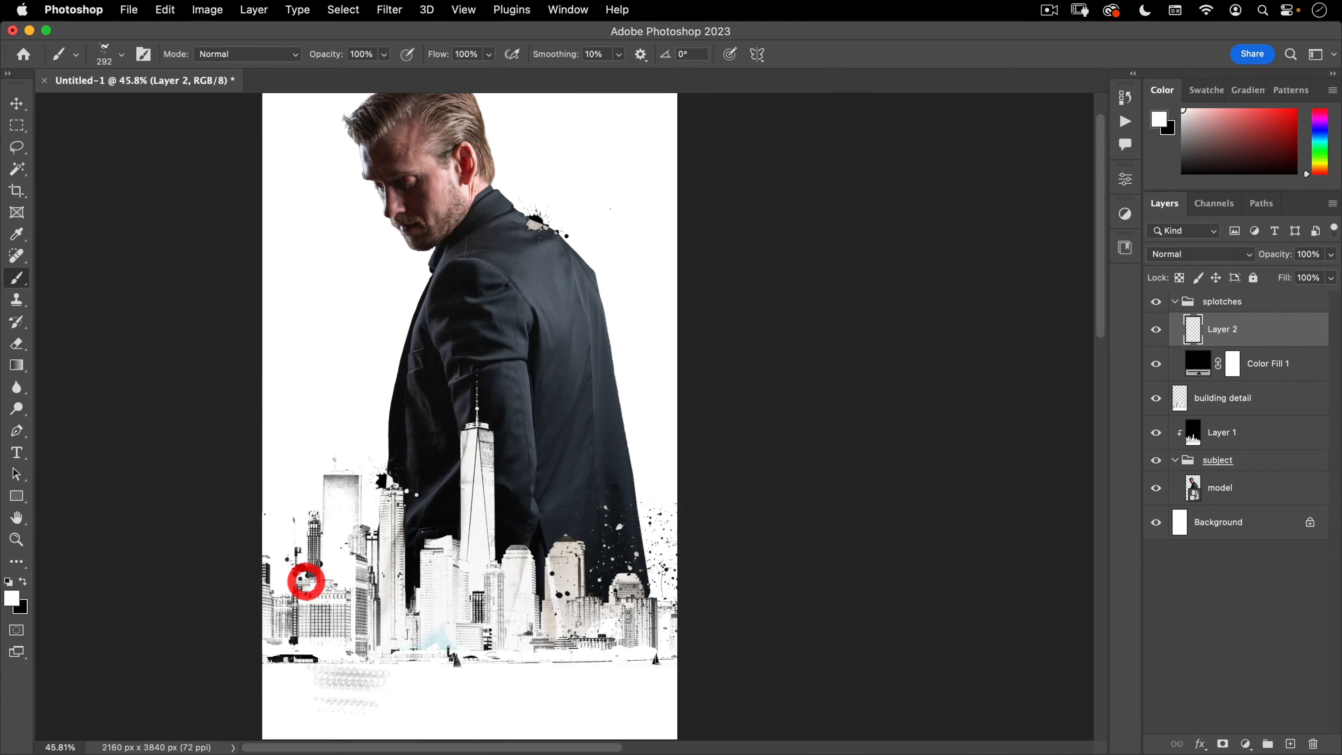
left_click(613, 616)
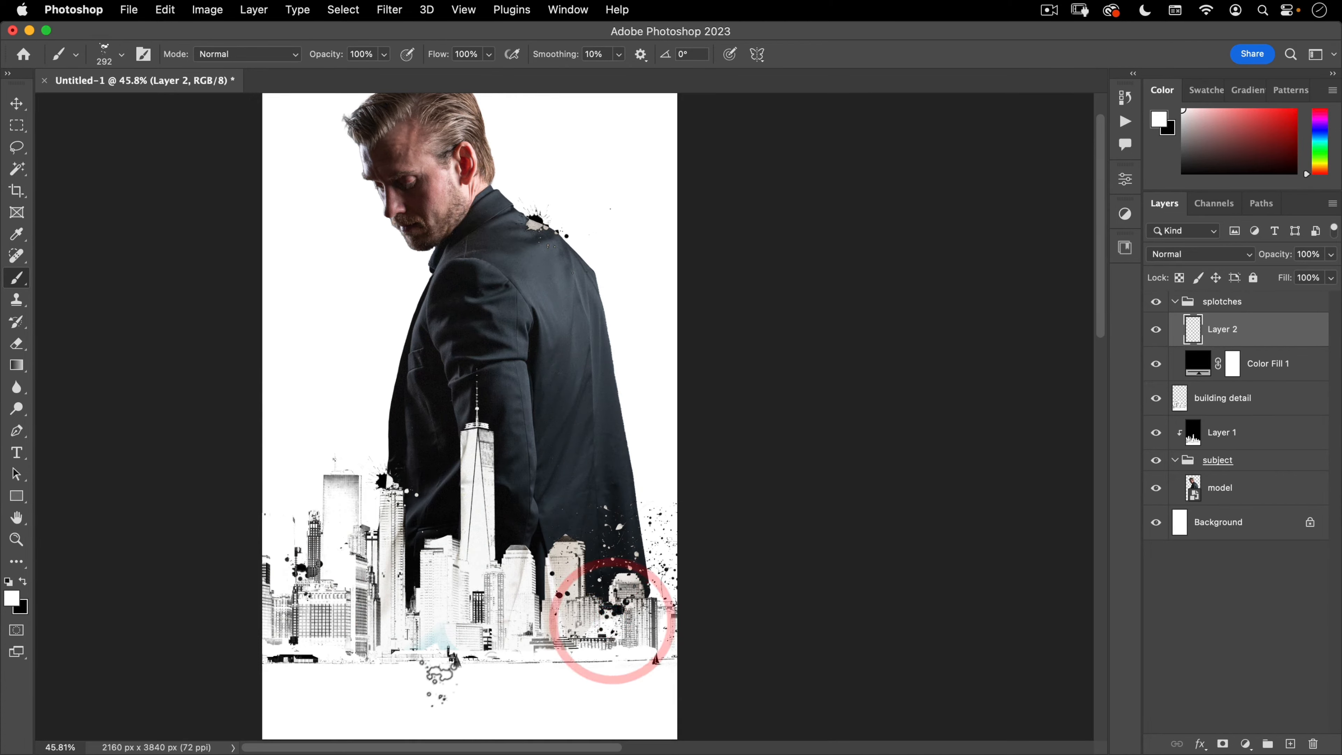
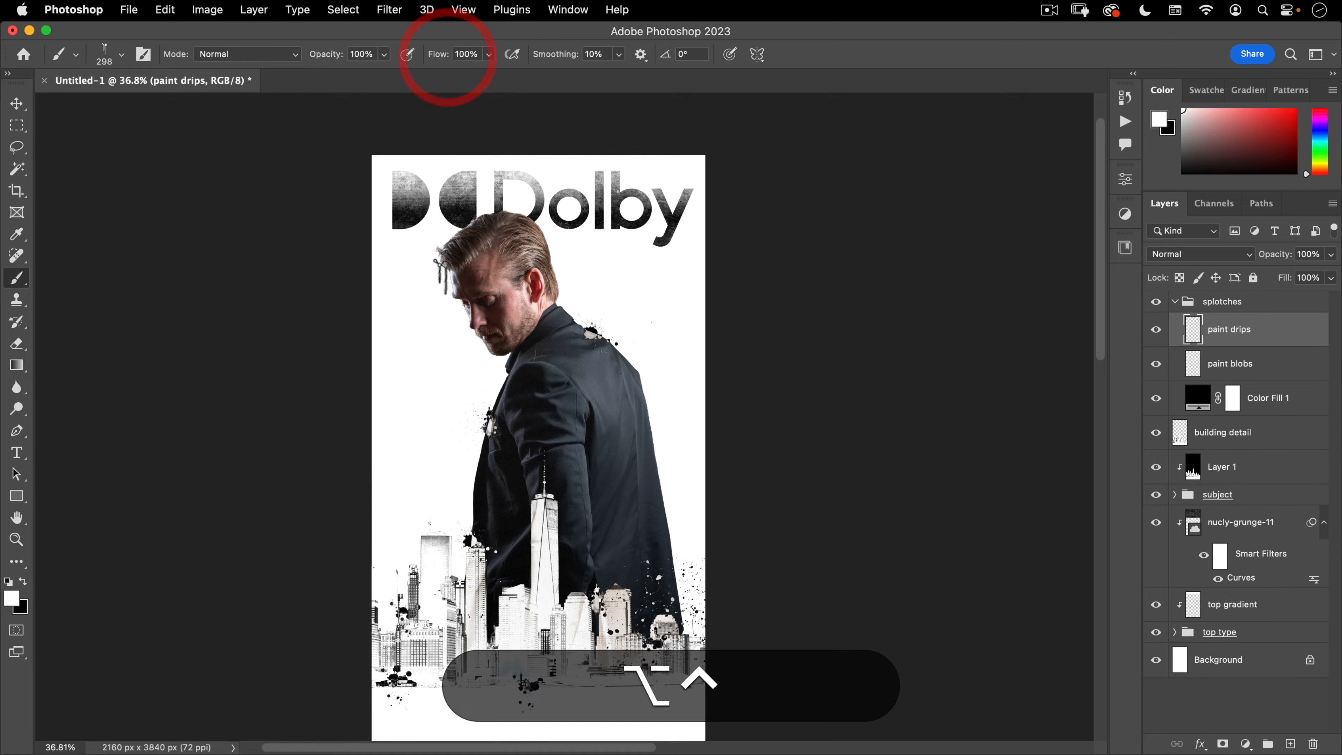
Step: Stamp white paint drips with the drip brush, at 354 px below the logo's first D shape and at 280 px below the y of Dolby
mouse_move(449, 254)
left_mouse_down()
mouse_move(495, 246)
mouse_move(425, 241)
left_mouse_up()
scroll(495, 245, "up", 5)
scroll(425, 242, "right", 10)
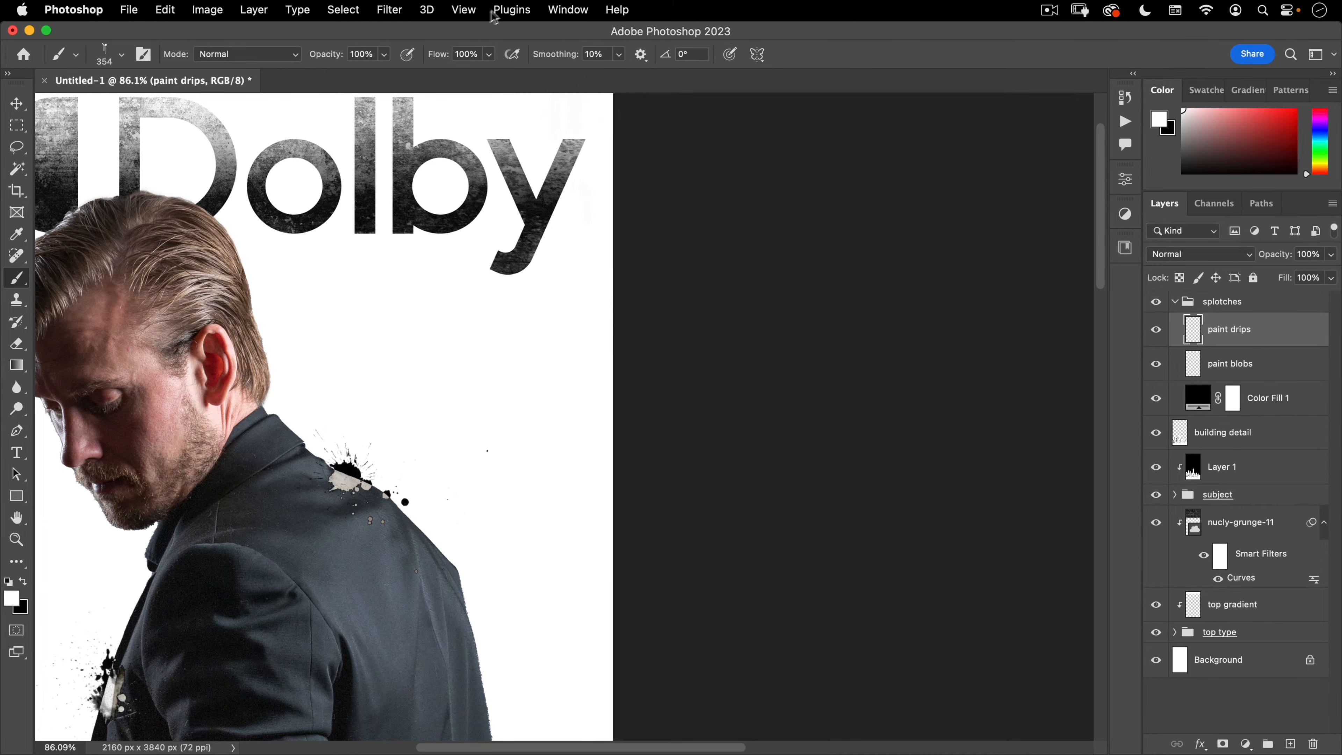
mouse_move(507, 323)
left_mouse_down()
mouse_move(479, 329)
mouse_move(515, 300)
left_mouse_up()
left_click(519, 420, "alt")
Step: Add a layer above paint drips and stamp a large splatter with long drips, using the 2500 px drip brush resized to about 1999 px
scroll(520, 420, "up", 3)
right_click(373, 175)
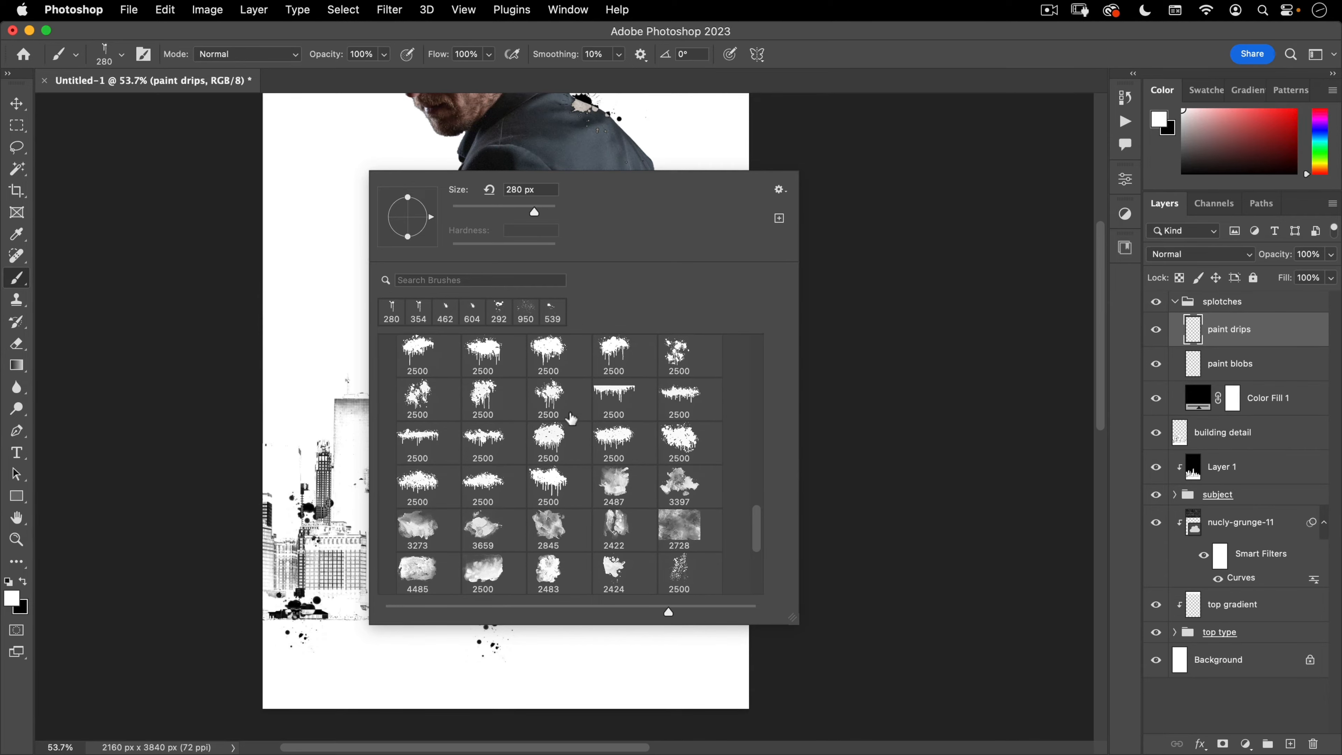
left_click(552, 399)
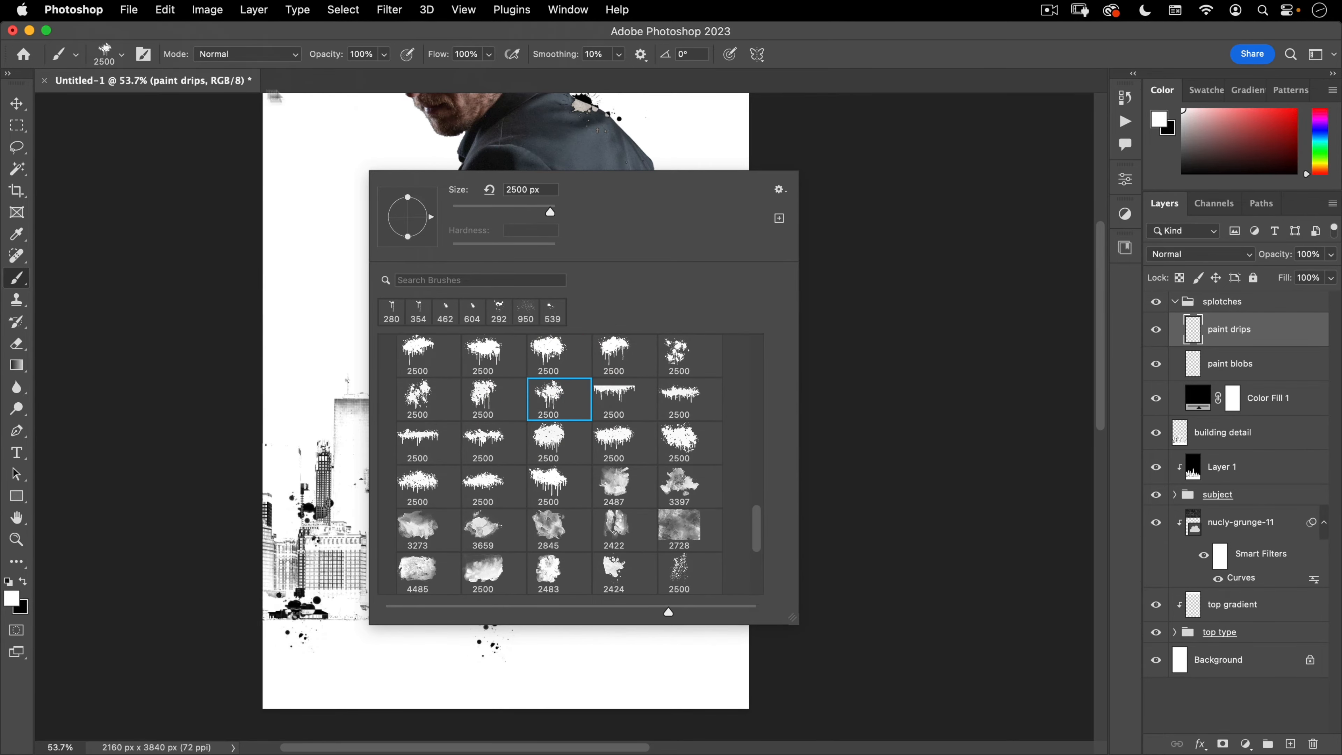
left_click(192, 82)
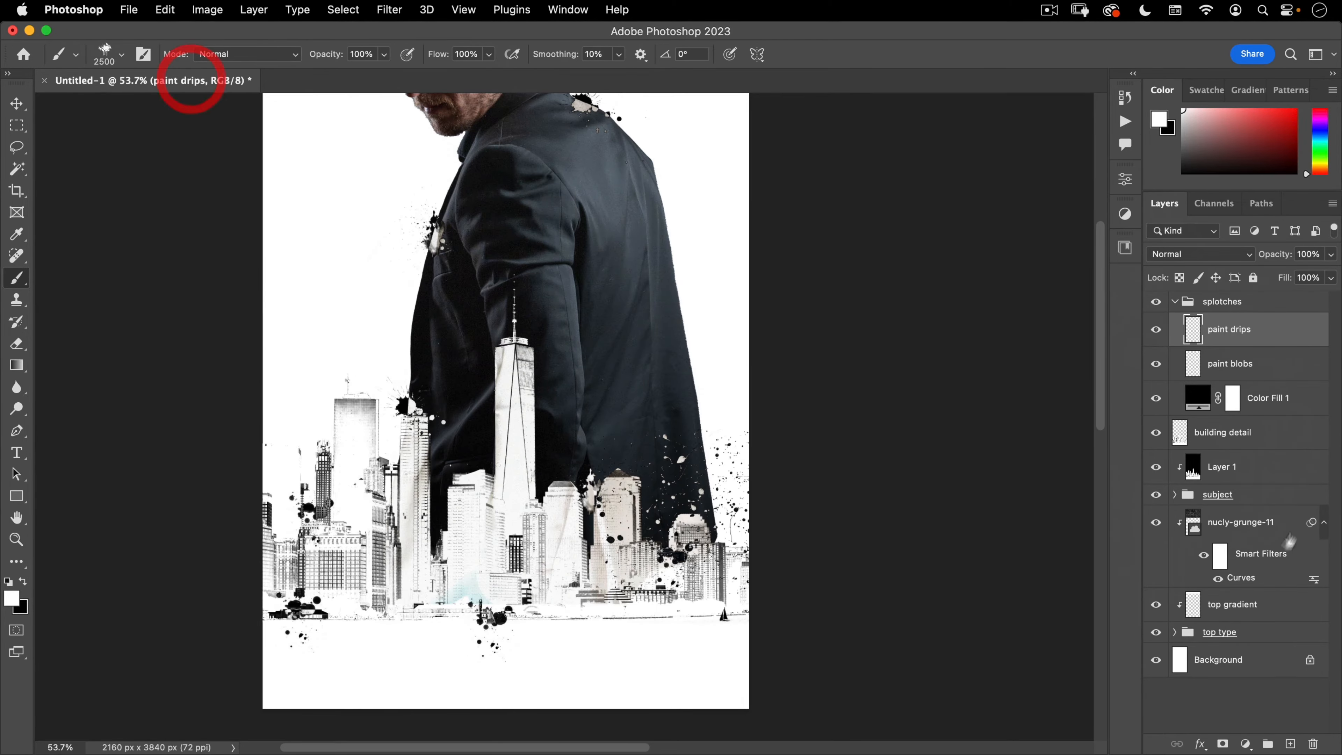
left_click(1289, 744)
left_click_drag(507, 370, 478, 370)
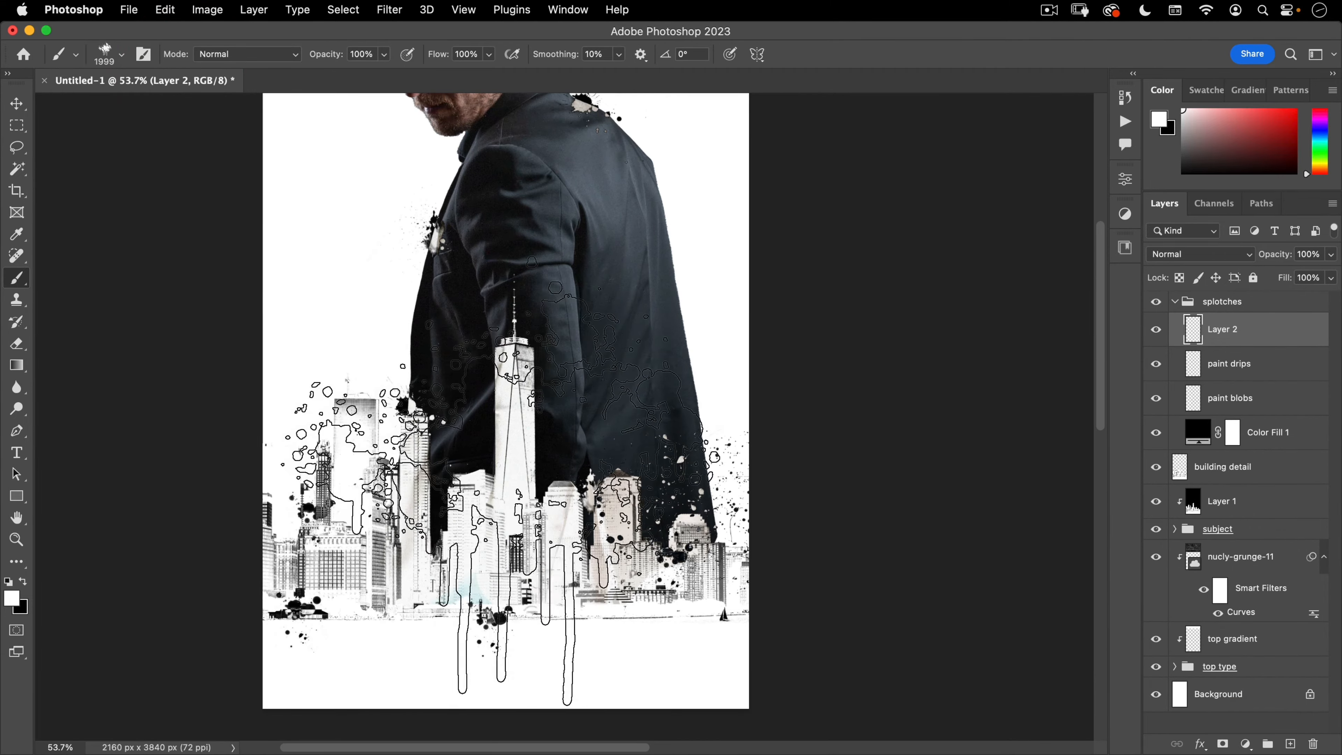
left_click(719, 635)
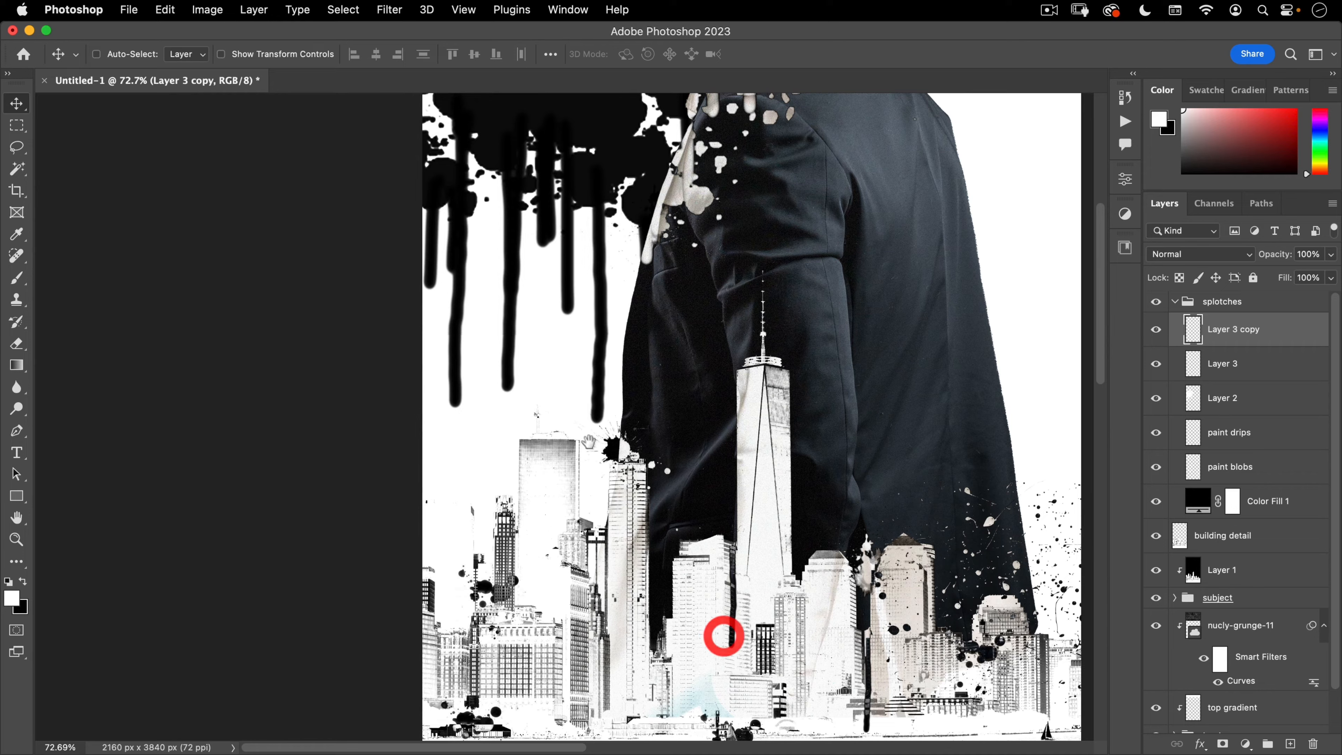
Step: Outline one long drip of the large splatter on Layer 2, copy it to its own layer, and hide Layer 2
left_click(515, 127, "super")
left_click_drag(562, 199, 528, 179)
key("l")
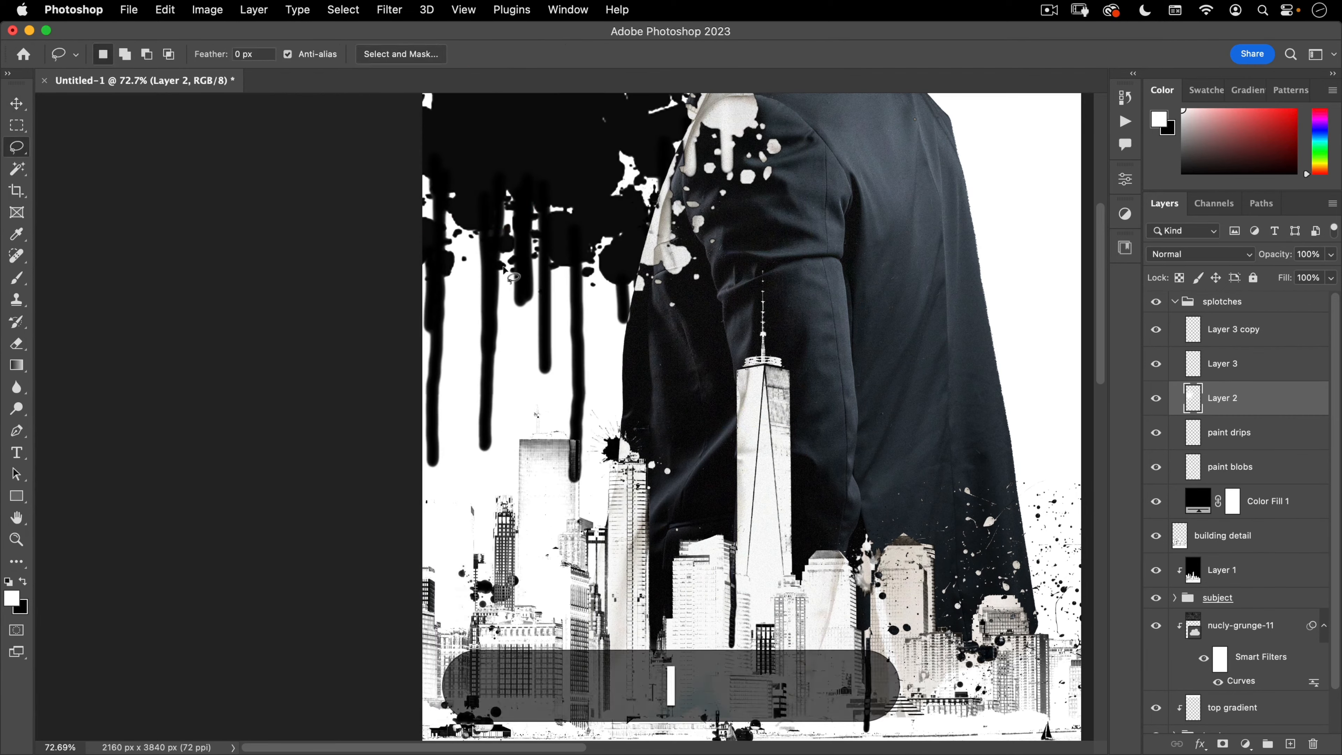
left_click(475, 232, "alt")
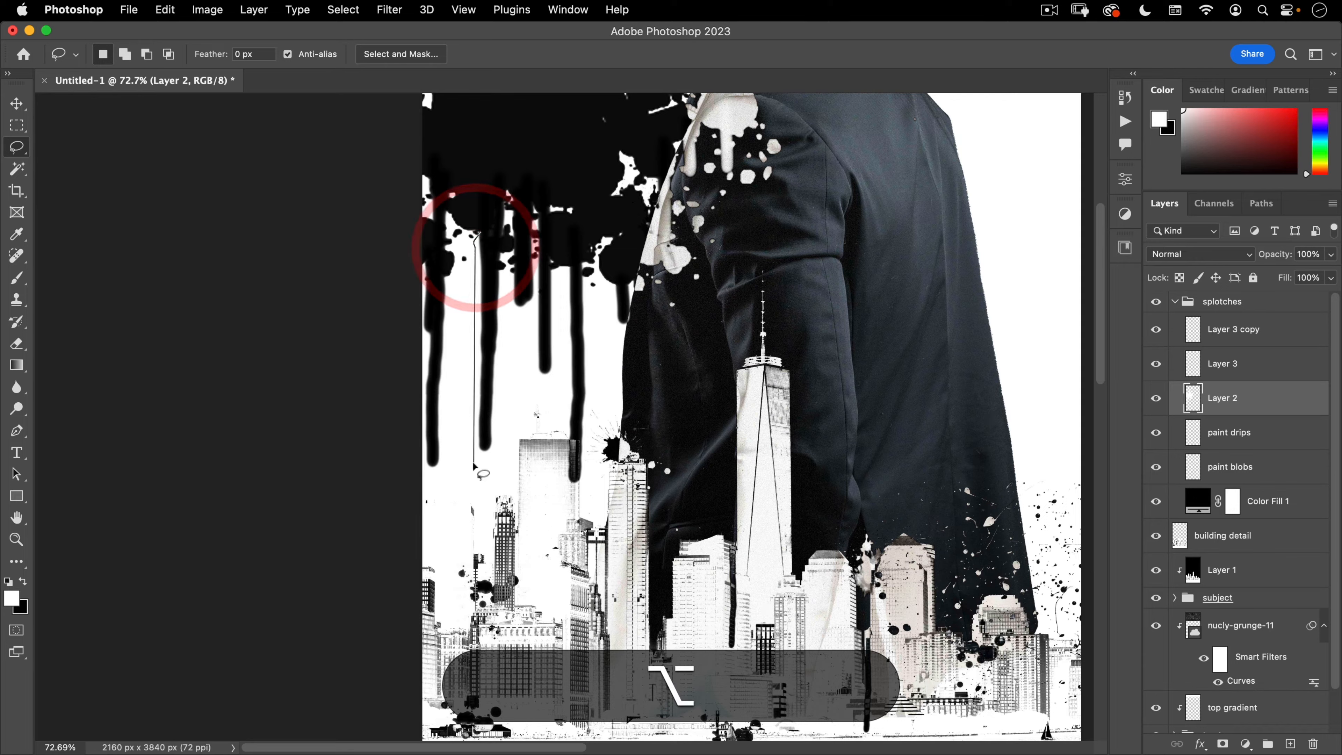
left_click(474, 464, "alt")
left_click(498, 447, "alt")
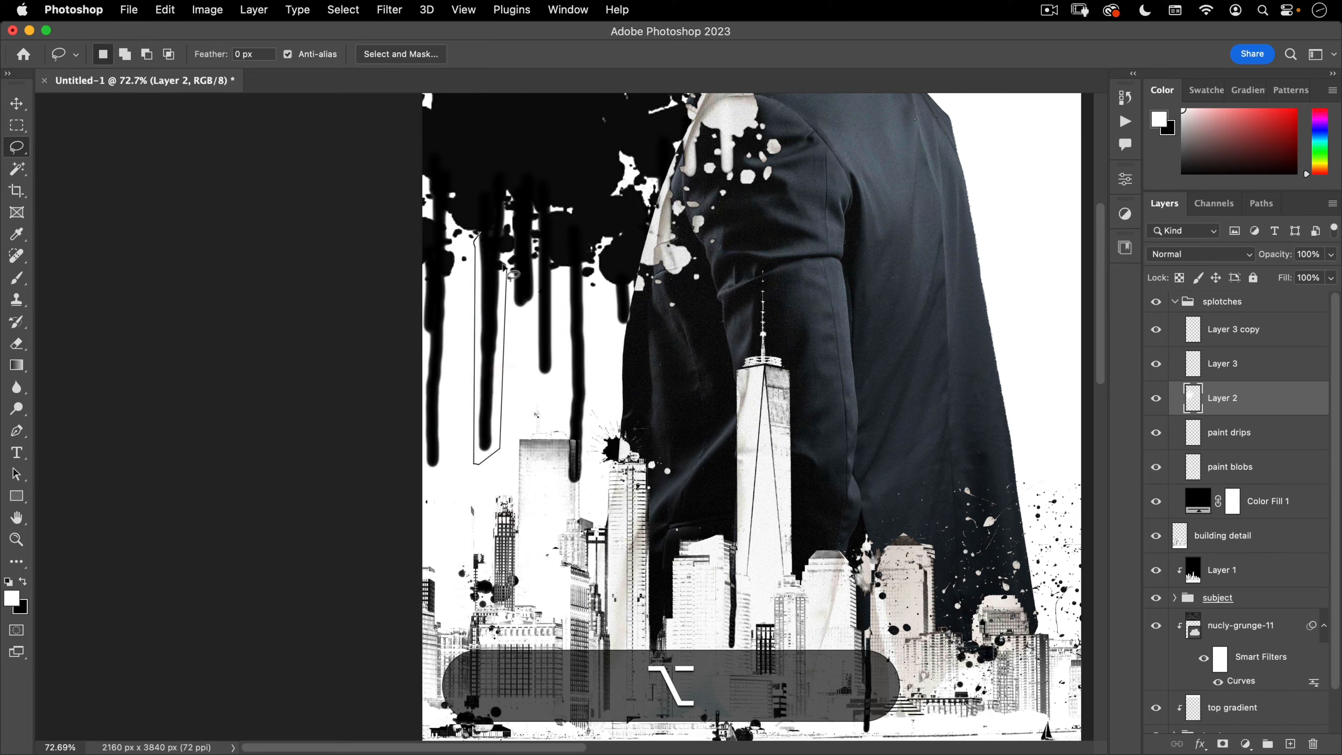
left_click(477, 232, "alt")
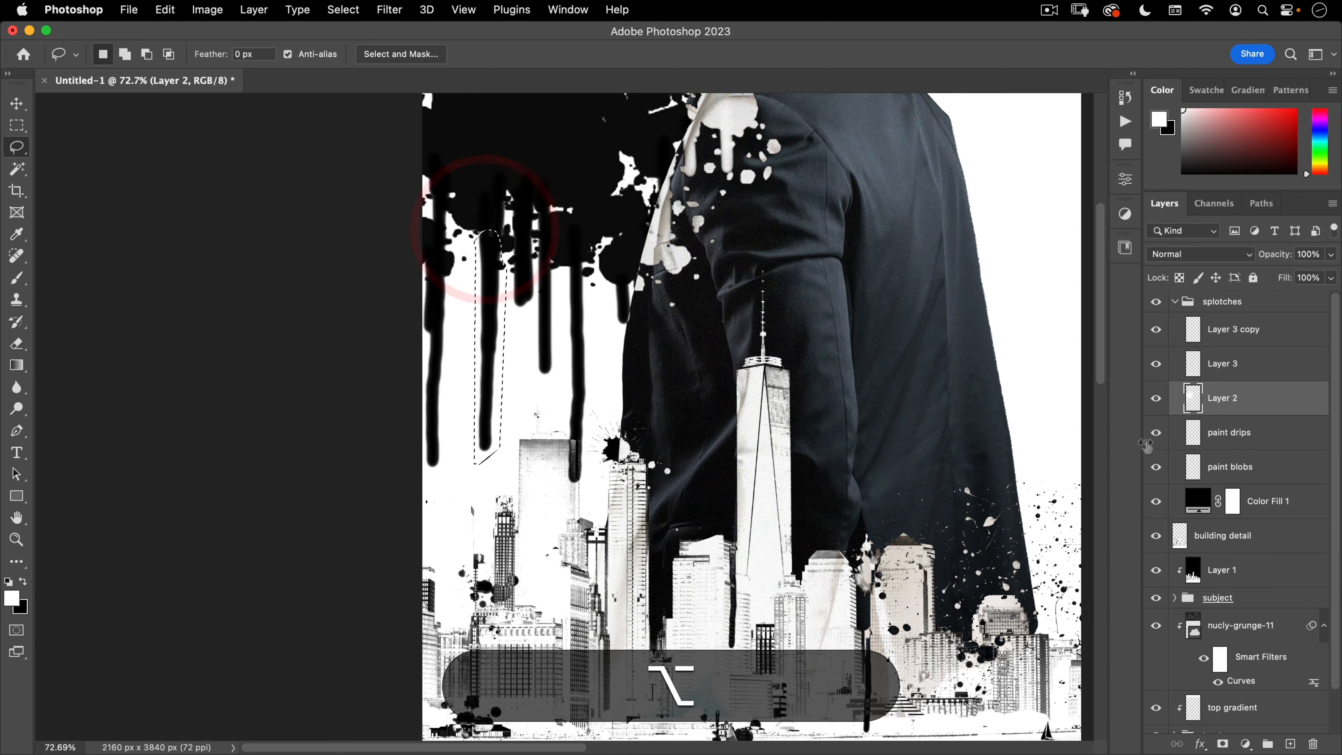
key("super+j")
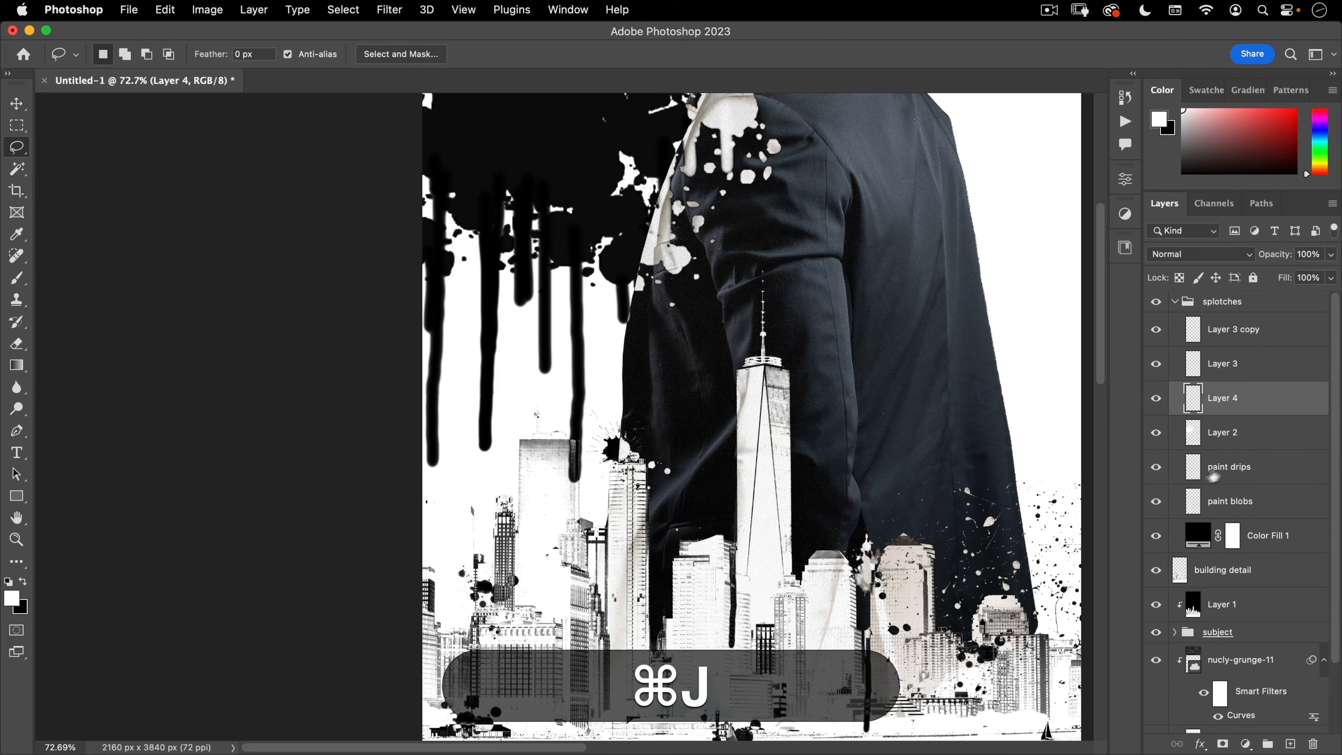
left_click(1225, 432)
left_click(1156, 432)
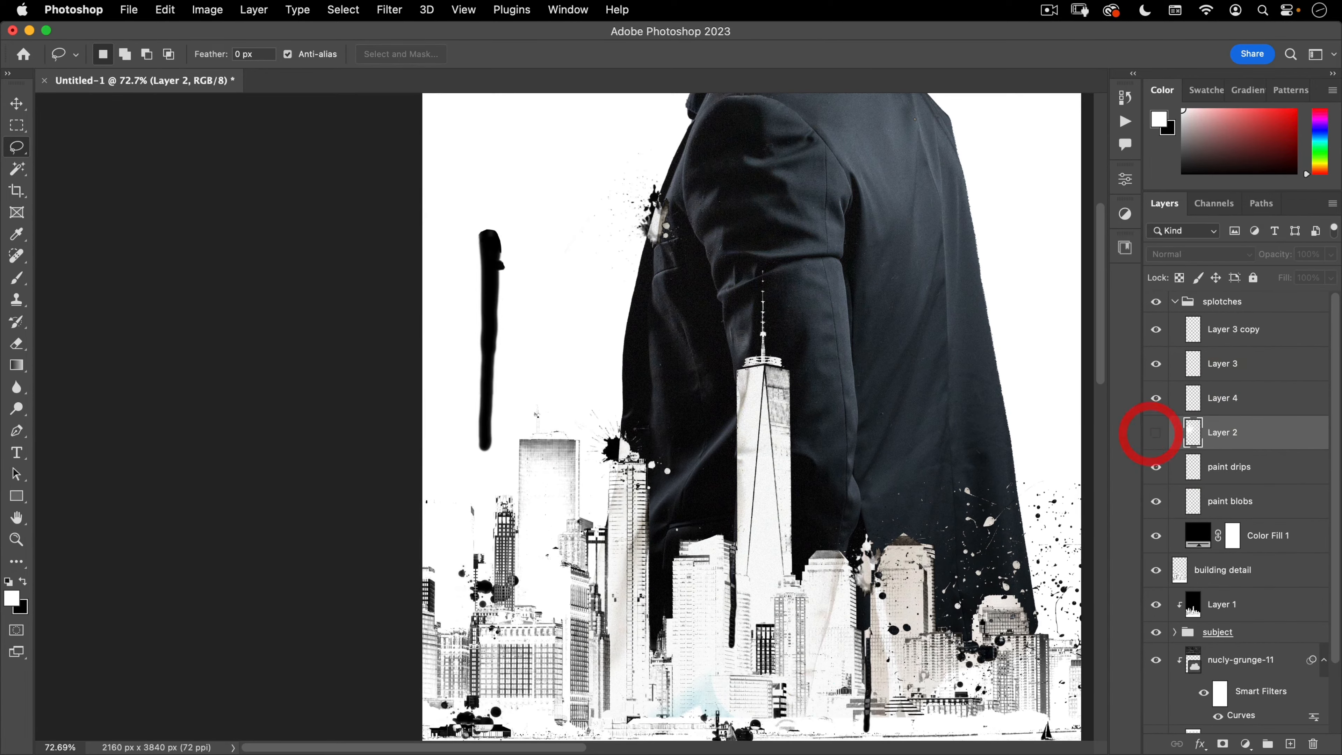
Step: Scale down the isolated drip on Layer 4, position it on the skyline's left buildings, and place a duplicate beside it
left_click_drag(534, 339, 486, 242)
left_click(1222, 397)
scroll(486, 242, "up", 10)
key("super+t")
left_click_drag(578, 510, 462, 592)
key("super+space")
key("Return")
left_click_drag(491, 529, 413, 467)
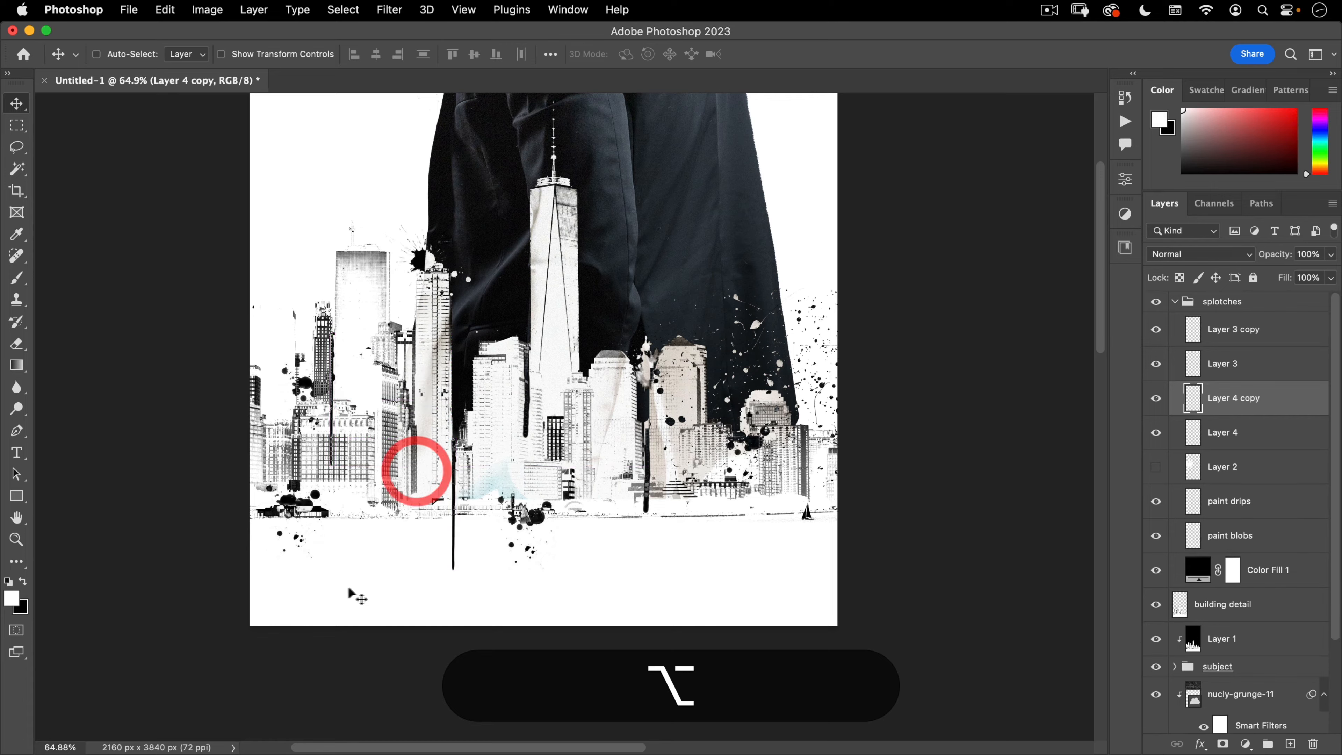
Step: Identify the layer holding the drips under the logo's first D shape and touch up the paint drips layer with the Eraser
scroll(438, 495, "down", 1)
scroll(438, 495, "down", 5)
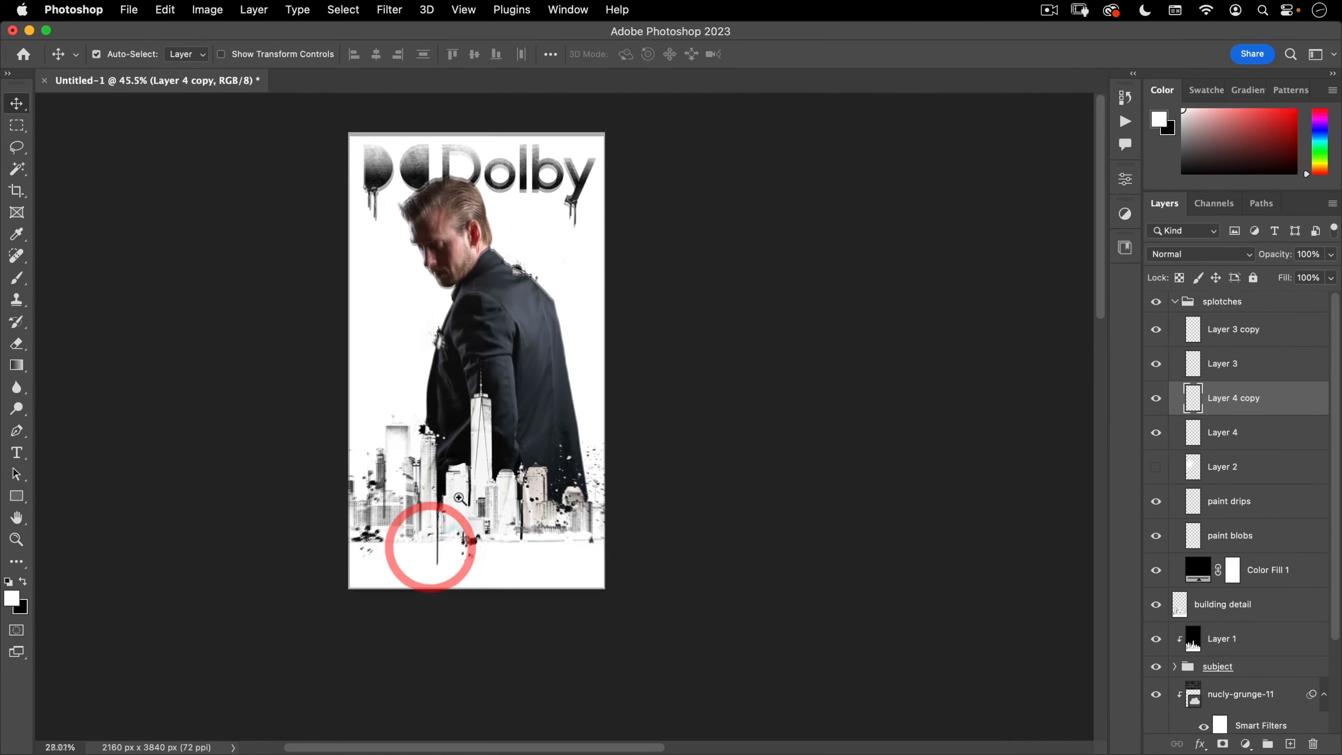
left_click(492, 484, "super")
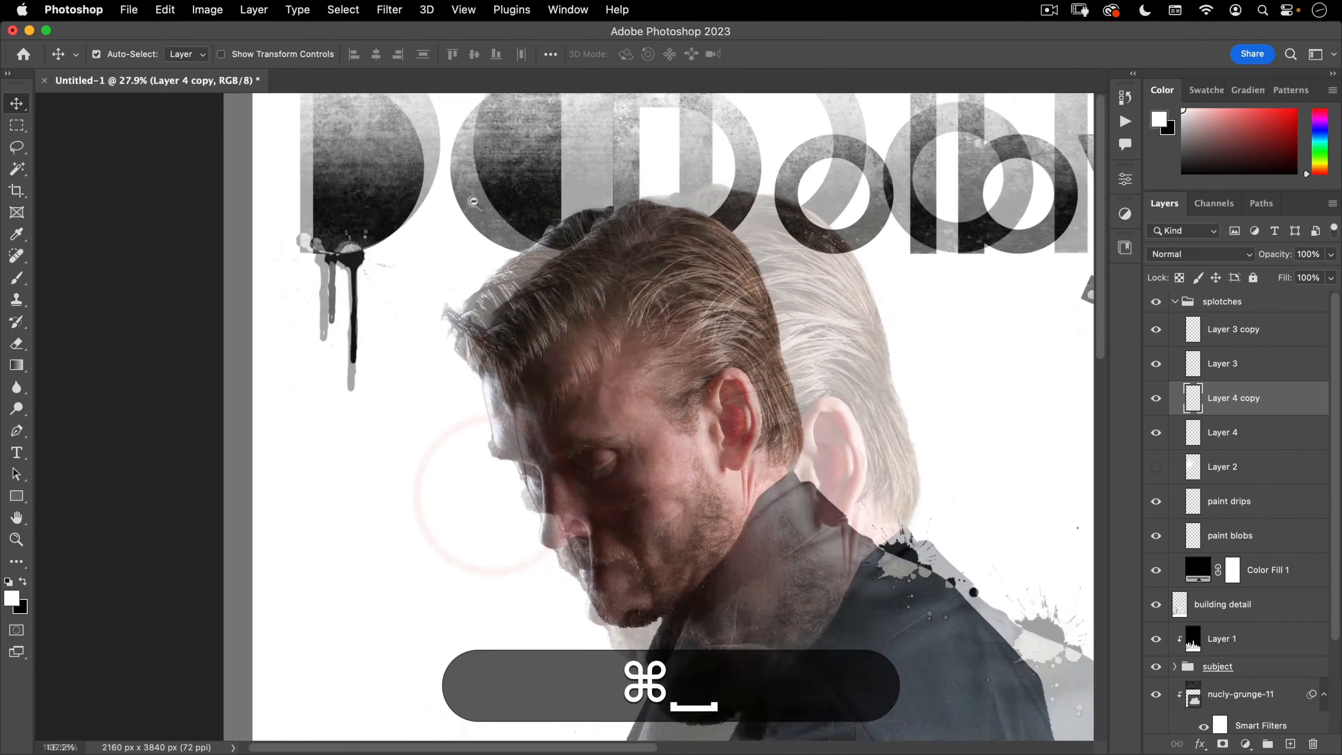
left_click(474, 201, "super")
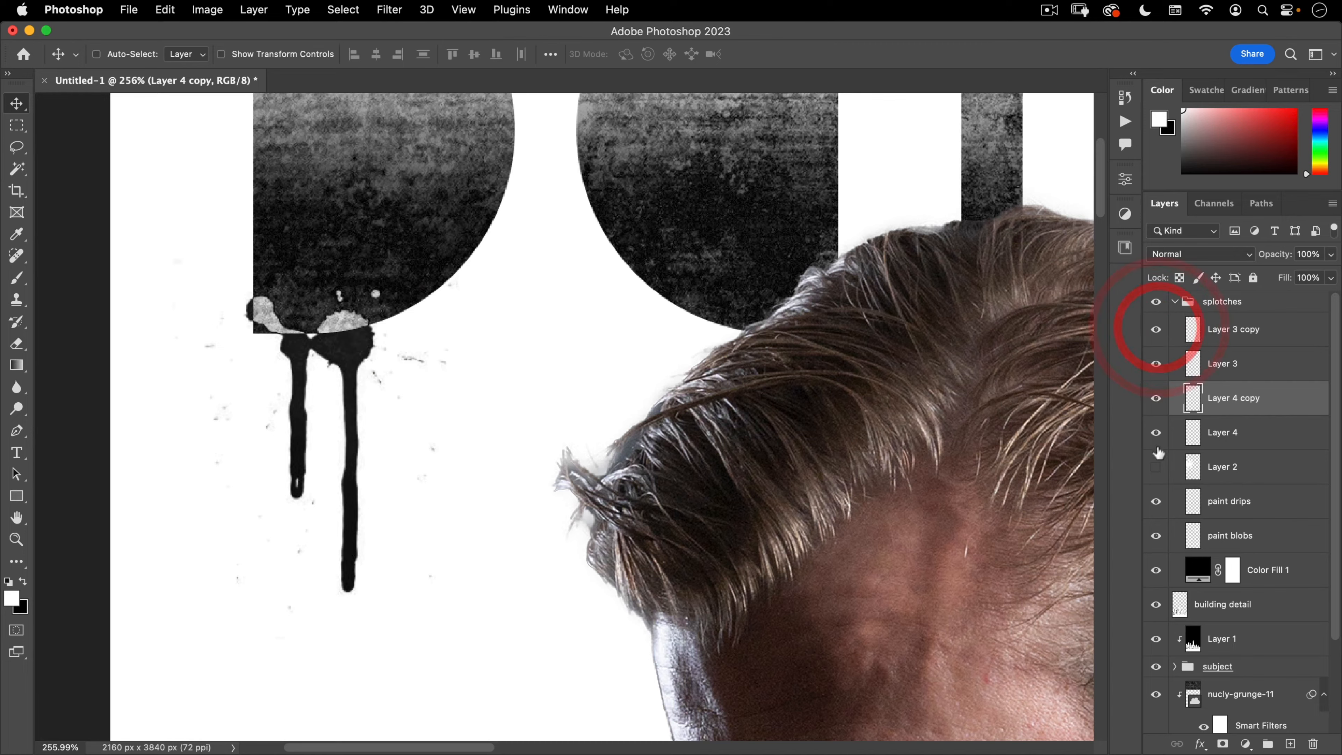
left_click(1155, 433)
left_click(354, 350, "super")
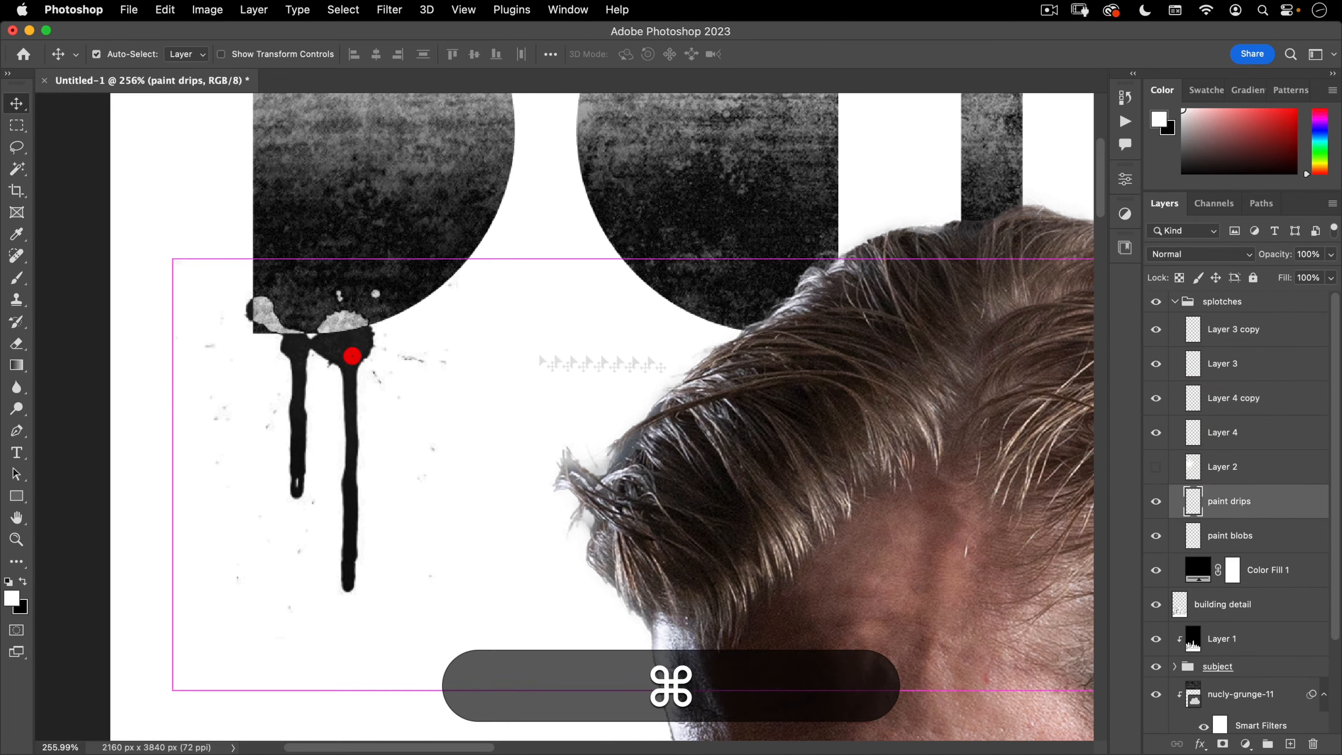
left_click(1157, 499)
left_click(1157, 500)
left_click_drag(489, 519, 471, 528)
key("e")
mouse_move(838, 419)
left_mouse_down("super+space")
mouse_move(668, 549)
mouse_move(569, 449)
mouse_move(670, 446)
mouse_move(599, 458)
mouse_move(614, 489)
left_mouse_up("super+space")
left_click(613, 489)
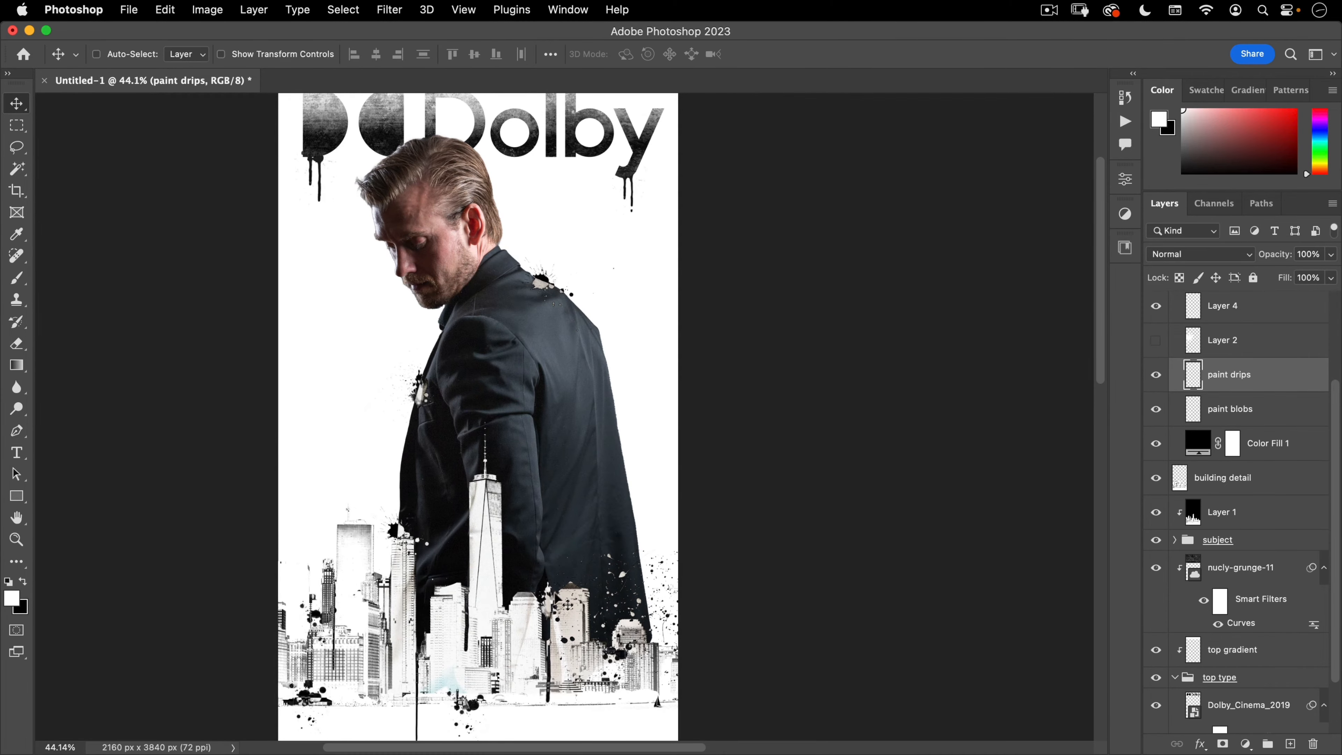
Step: Select and collapse the splotches layer group
scroll(1215, 370, "up", 4)
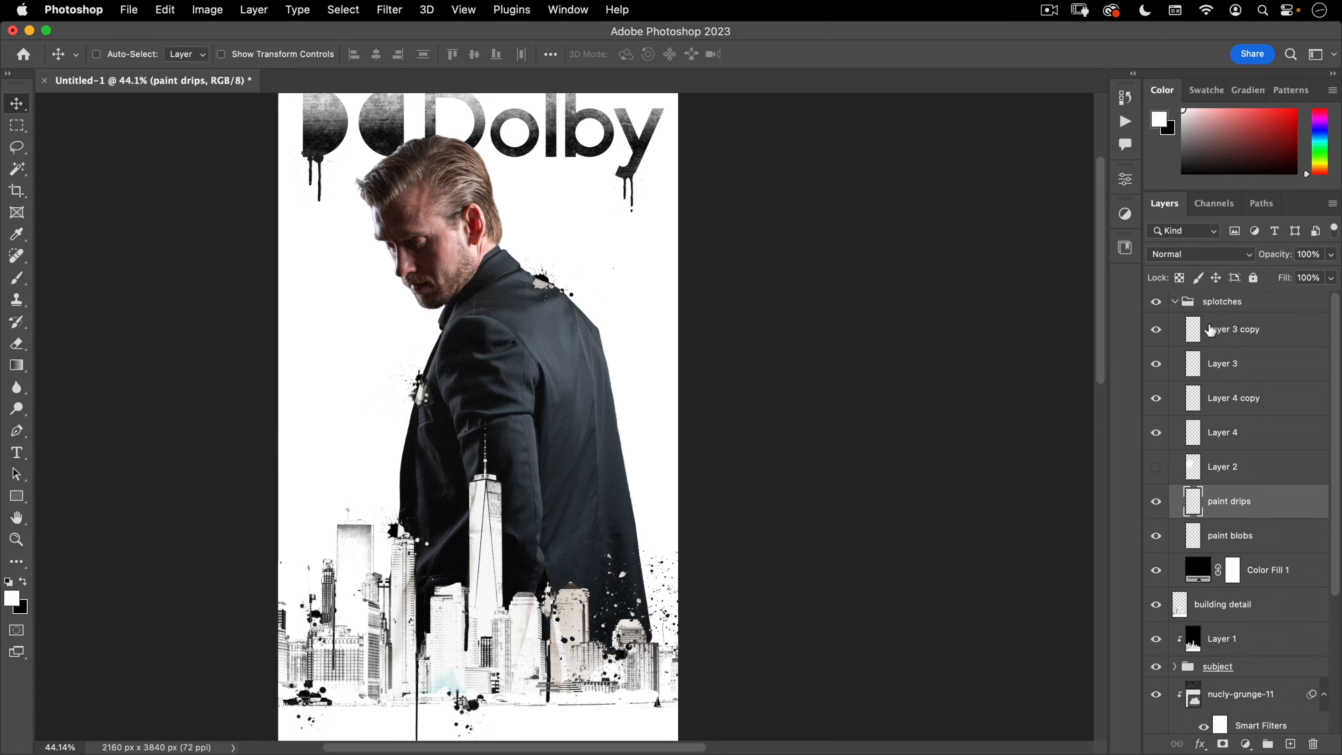
left_click(1170, 304)
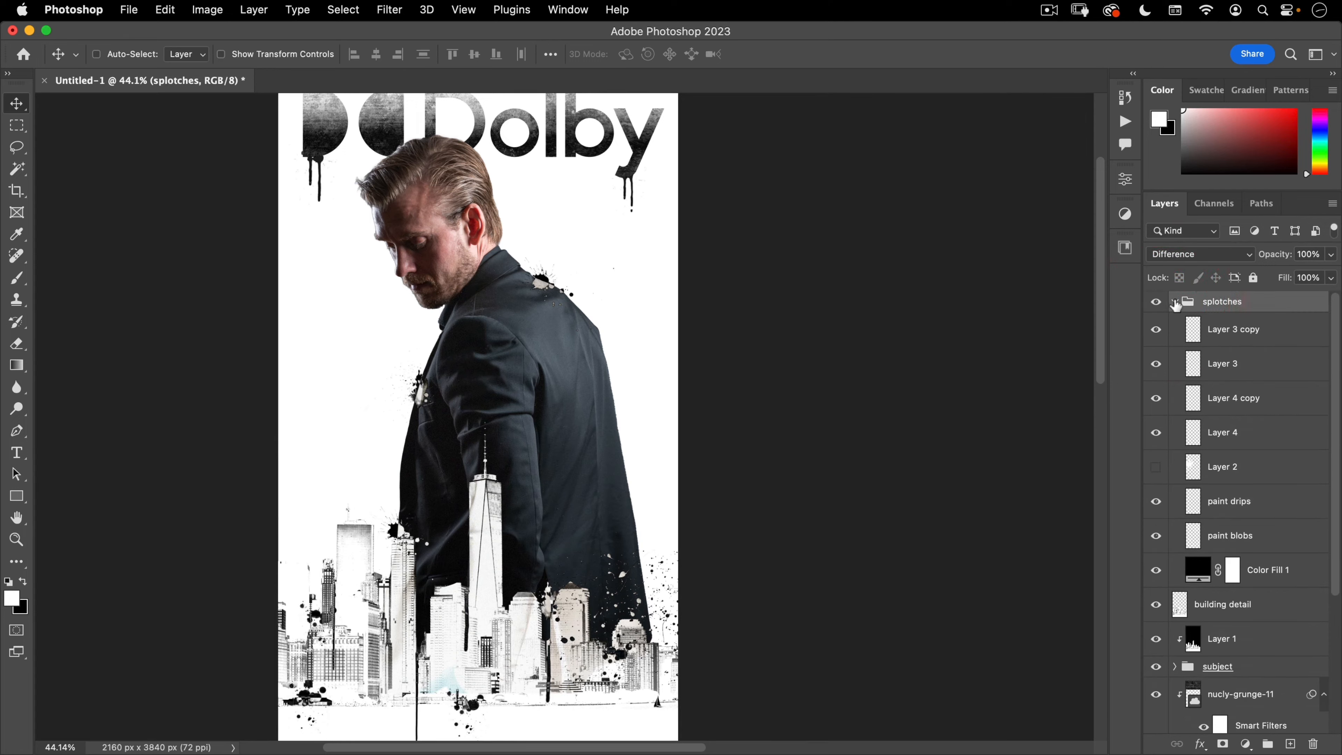
left_click(1174, 302)
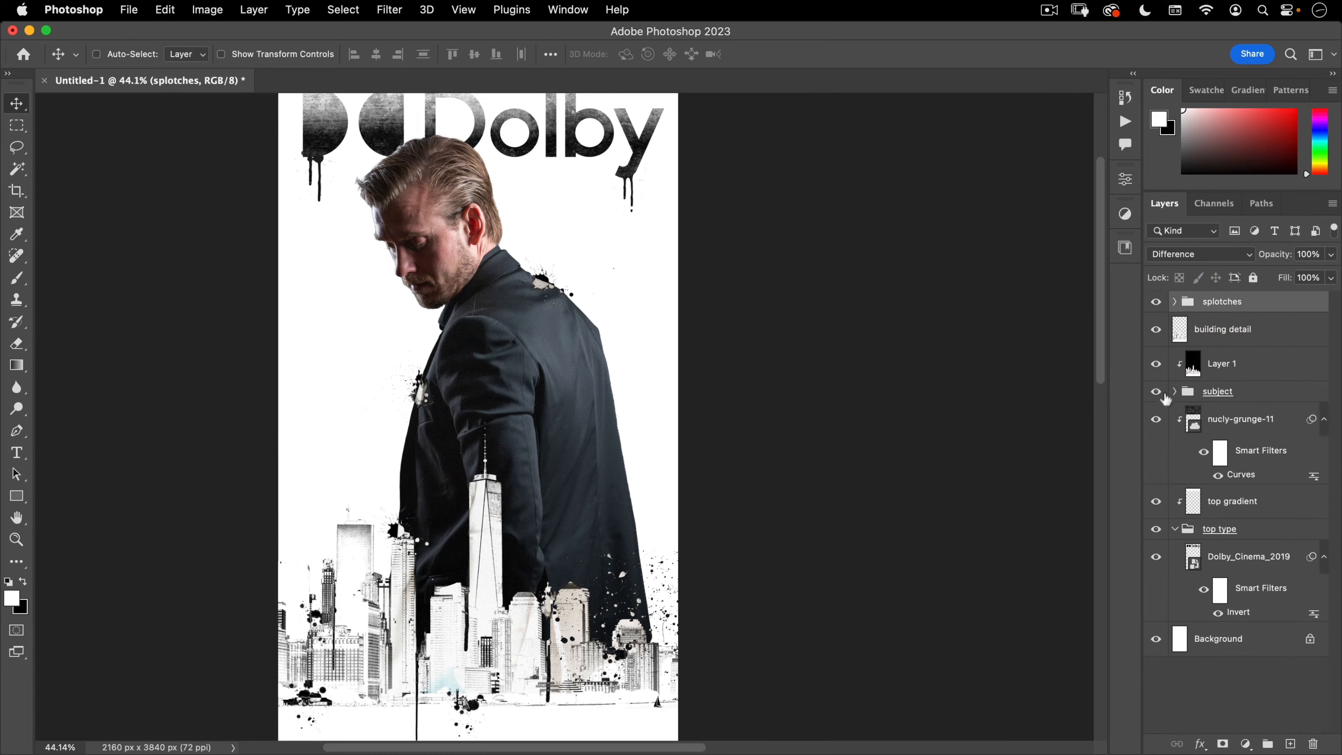
Step: Place nucly-grunge-11 from the Nucly Grunge Pack library above Layer 1, rotated -90°, enlarge it over the coat and clip it to the subject
left_click(1125, 246)
left_click_drag(894, 511, 523, 484)
left_click(359, 458)
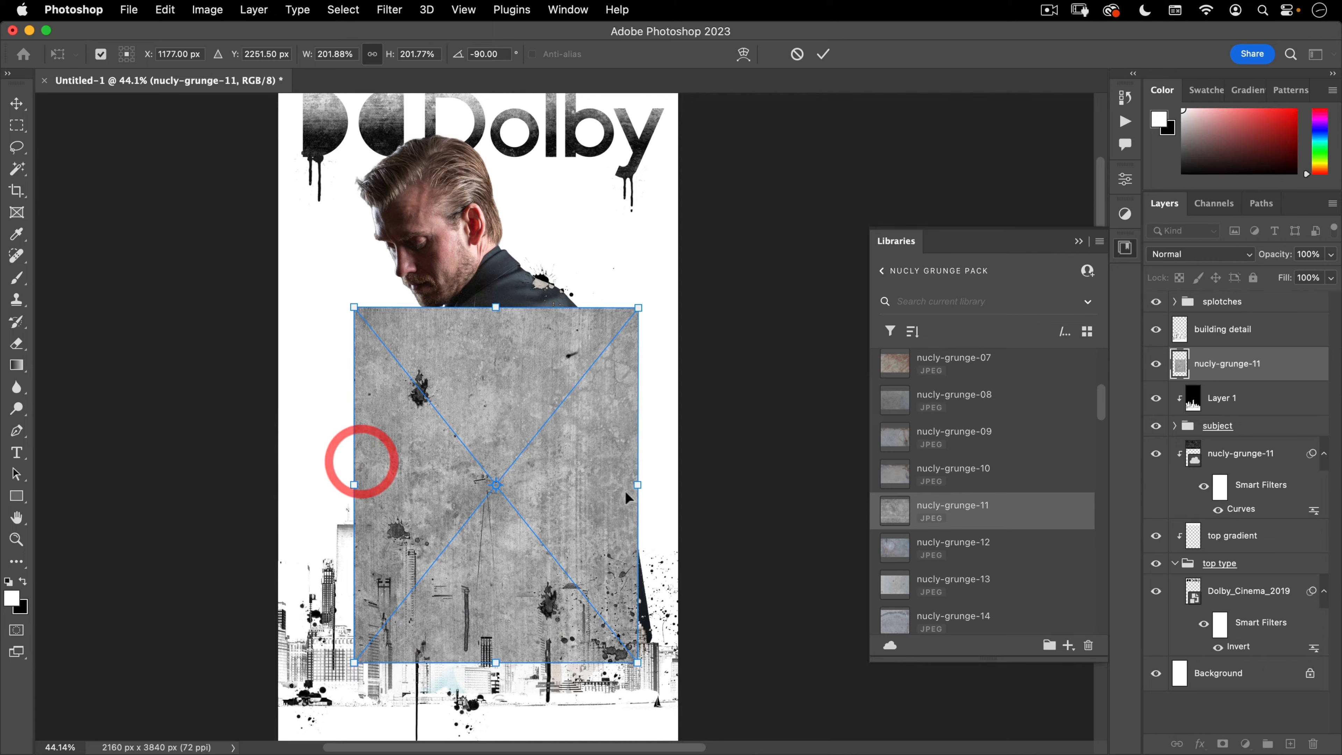
mouse_move(678, 454)
left_mouse_down()
mouse_move(674, 443)
mouse_move(689, 464)
left_mouse_up()
double_click(638, 458)
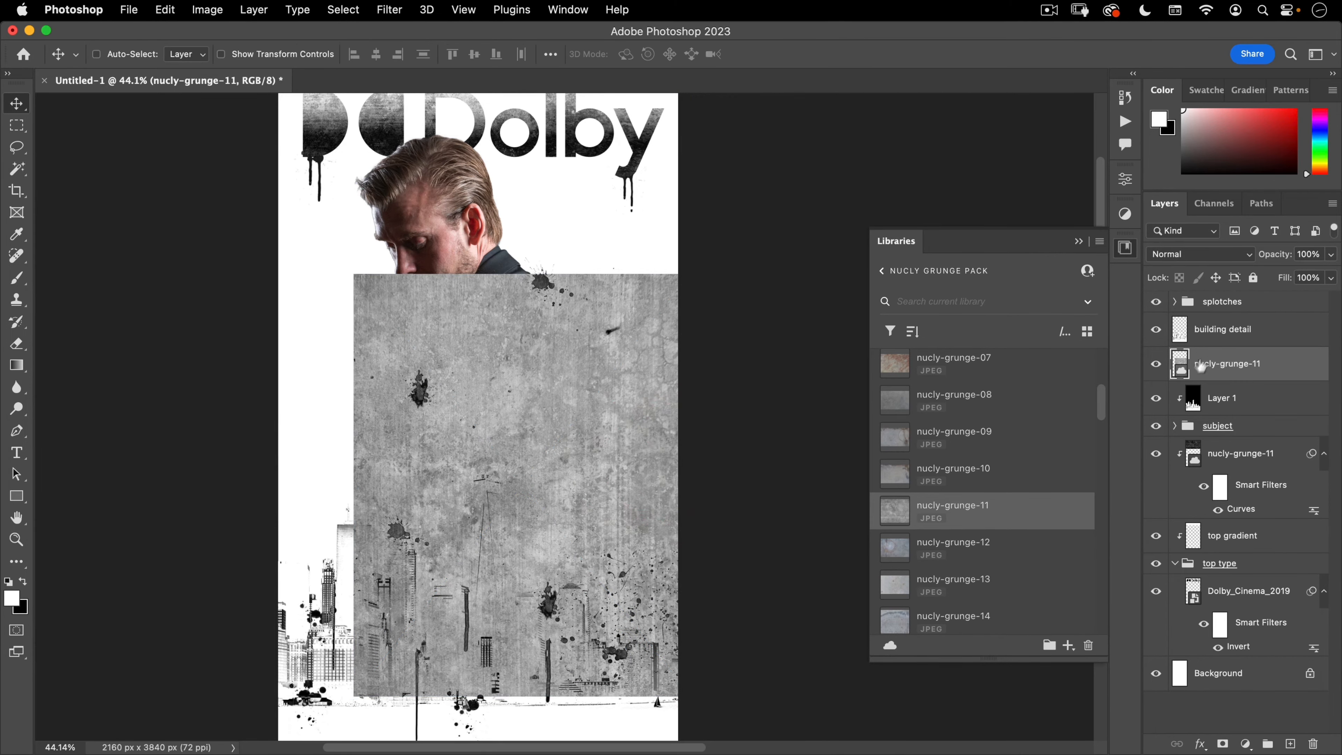
left_click(1189, 379, "alt")
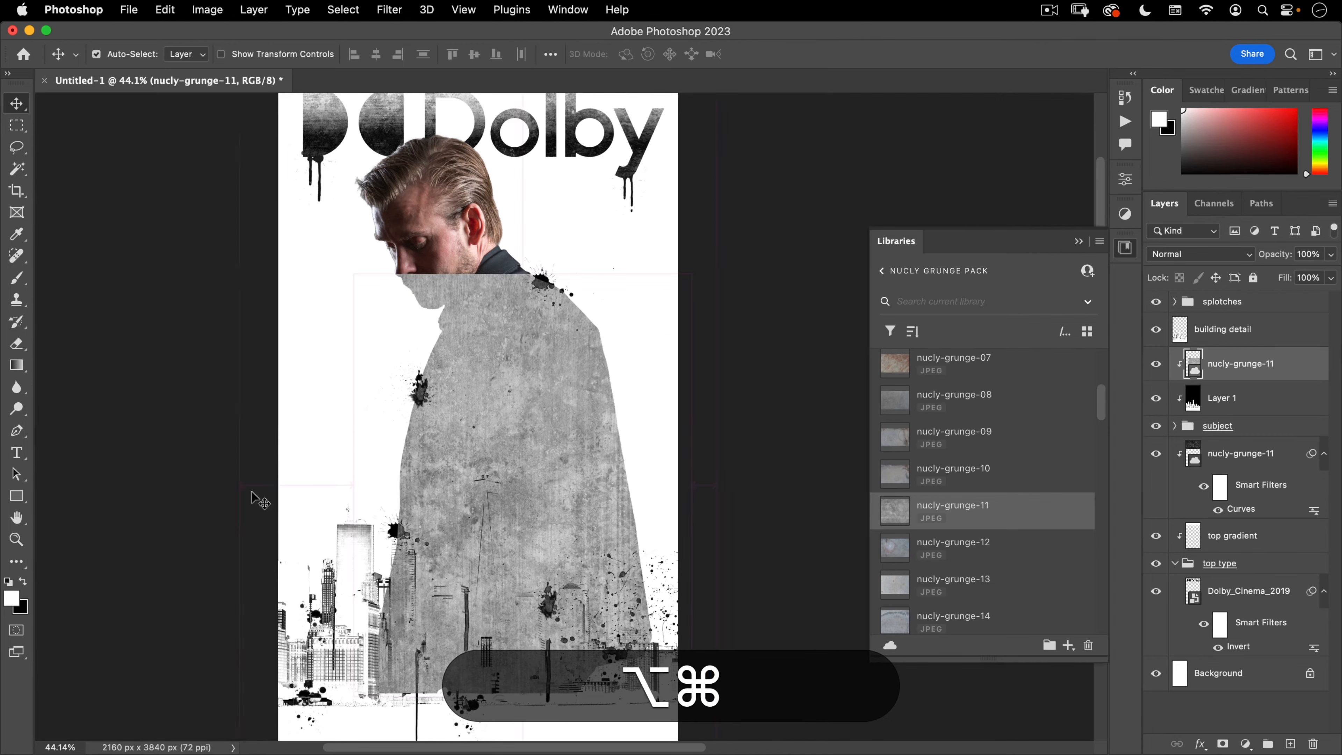
Step: Enlarge the clipped grunge texture to about 313% so it spans the poster's width and extends to its lower edge
key("super+t")
left_click_drag(310, 482, 278, 464)
key("space")
scroll(276, 464, "down", 5)
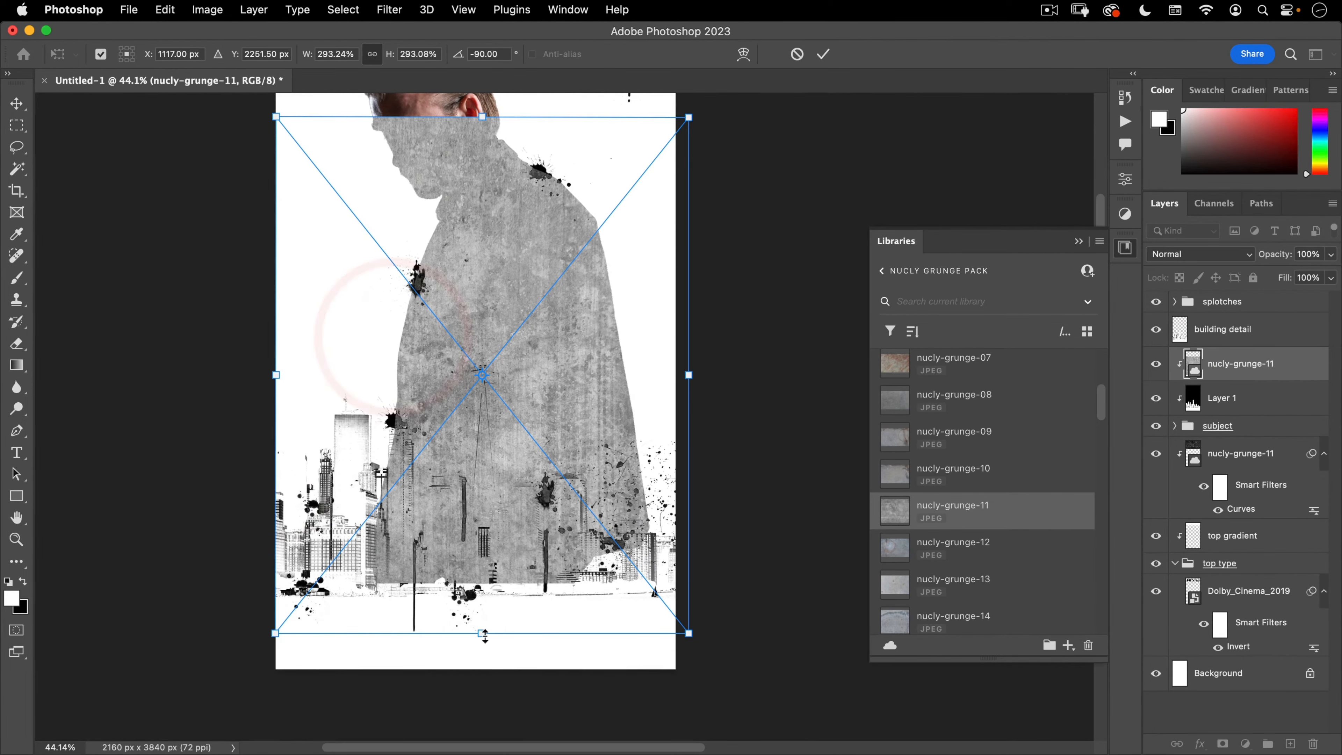
left_click_drag(481, 633, 485, 670)
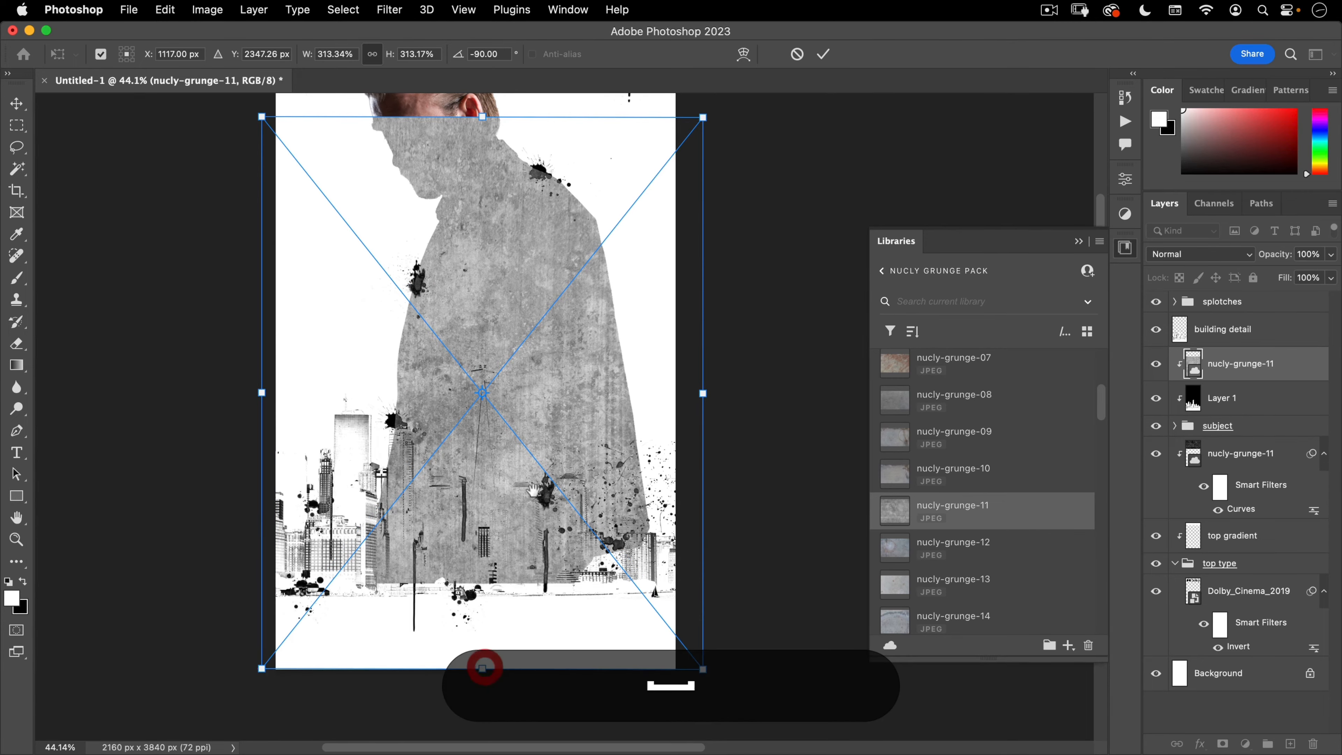
scroll(481, 670, "up", 3)
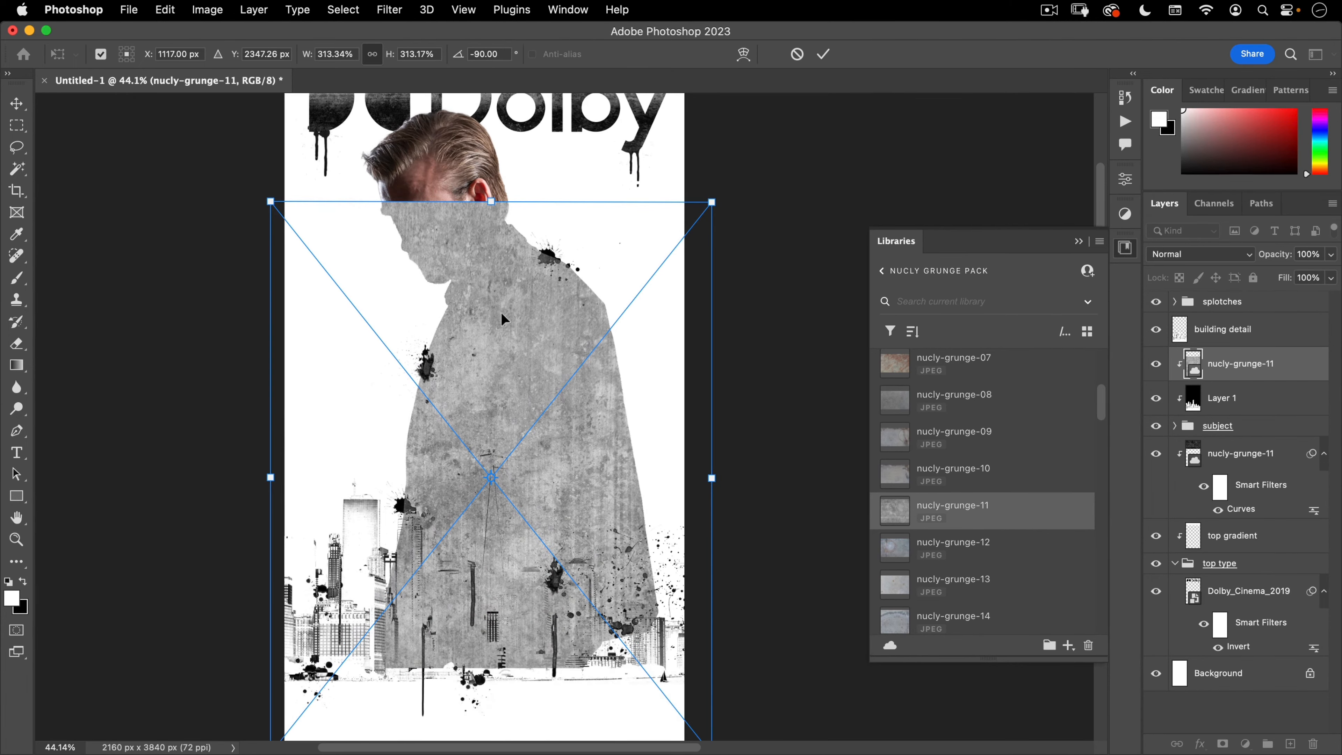